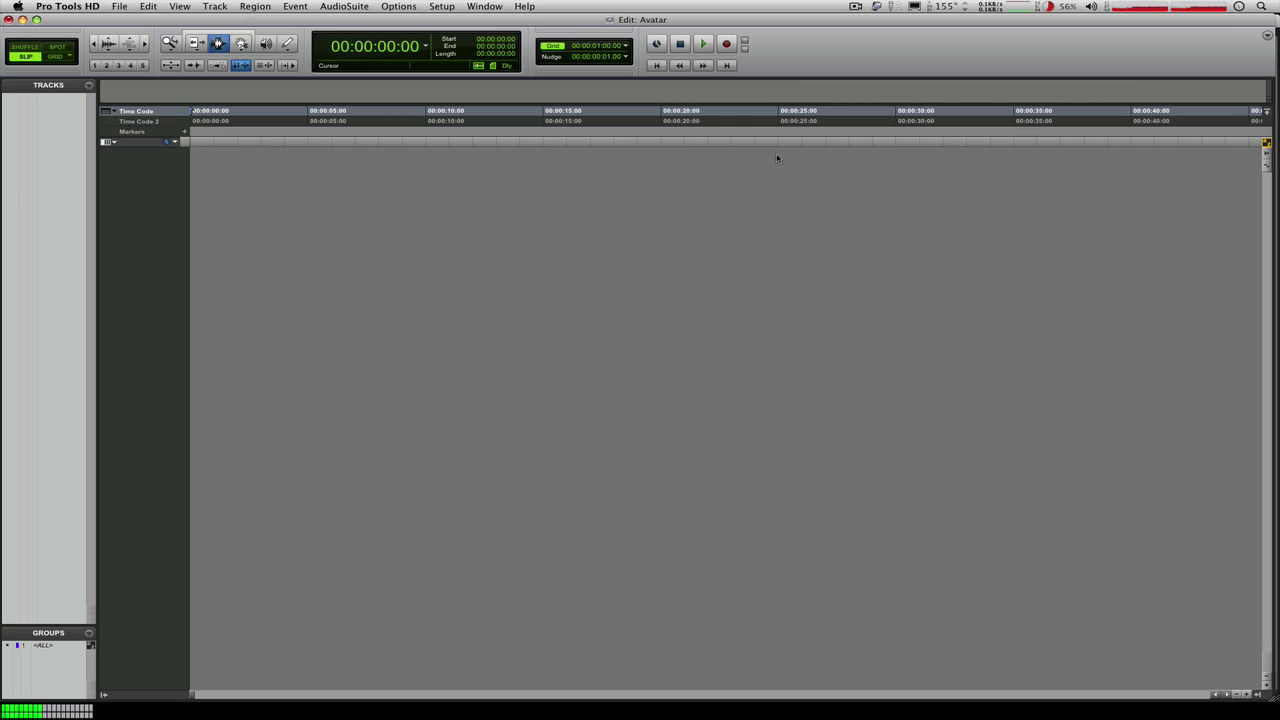
Create one new stereo audio track with a samples timebase.
{"action": "key", "text": "super+shift+n"}
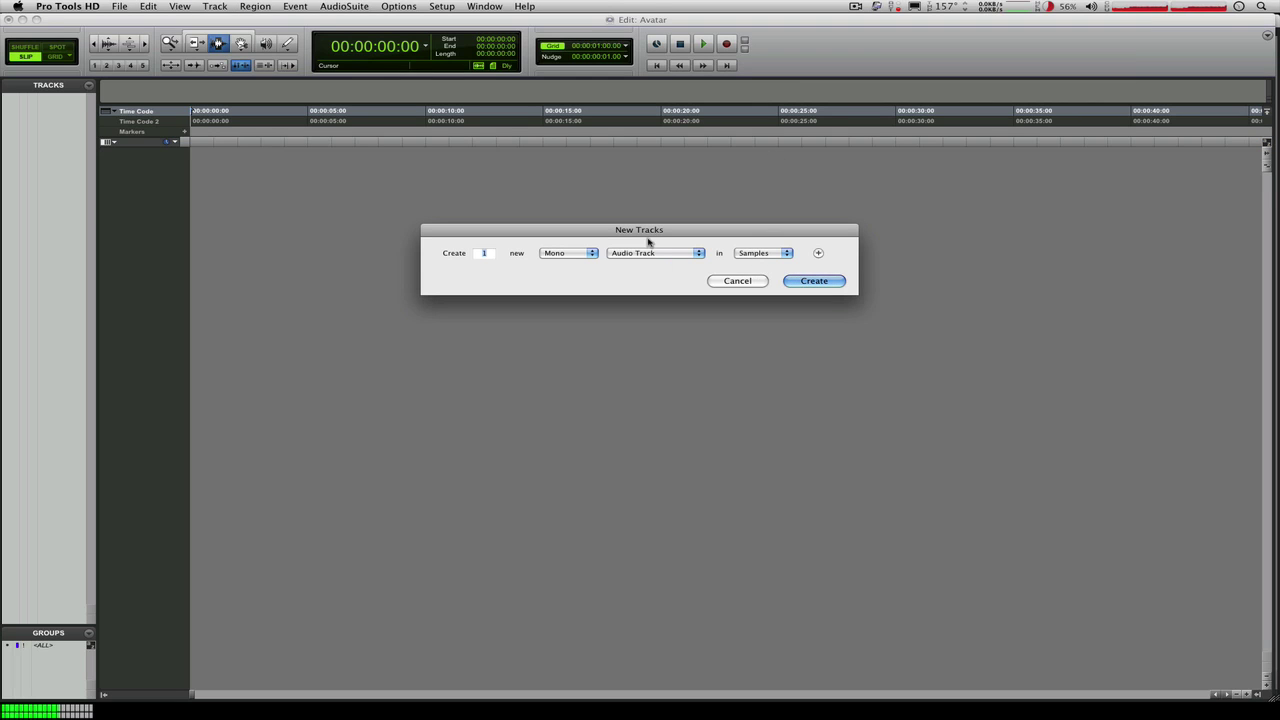
{"action": "left_click", "coordinate": [591, 254]}
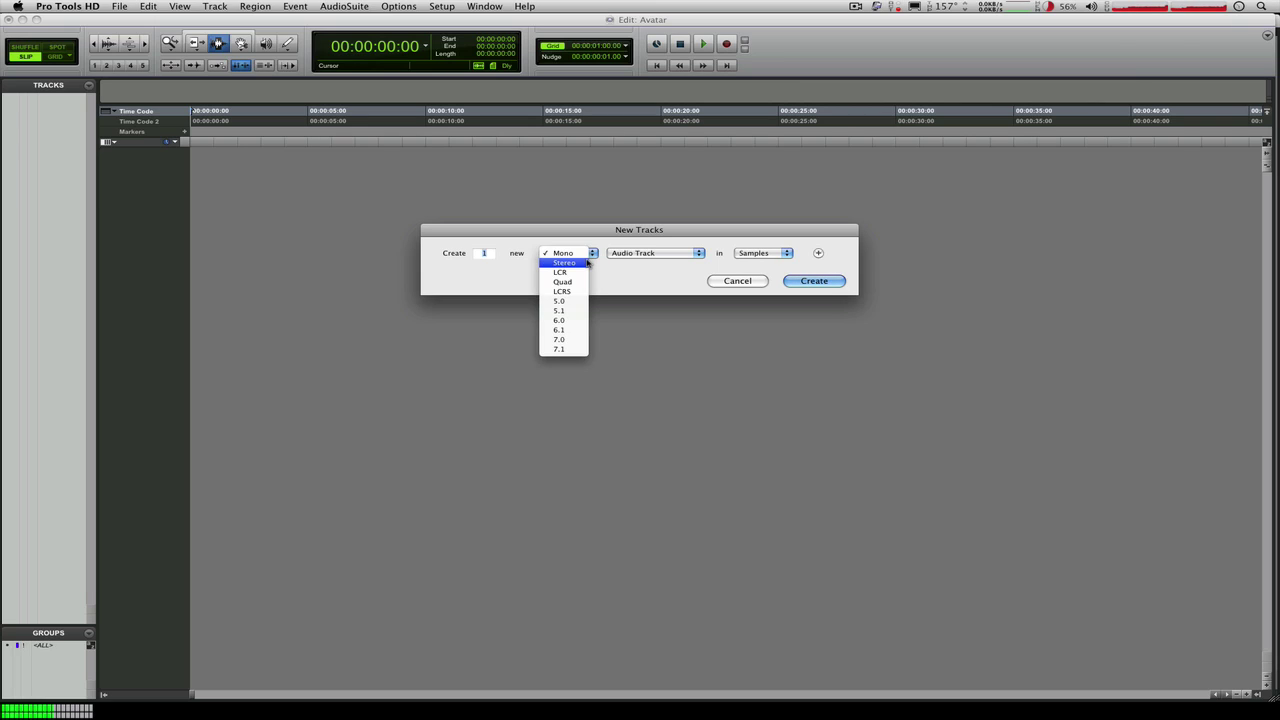
{"action": "left_click", "coordinate": [586, 262]}
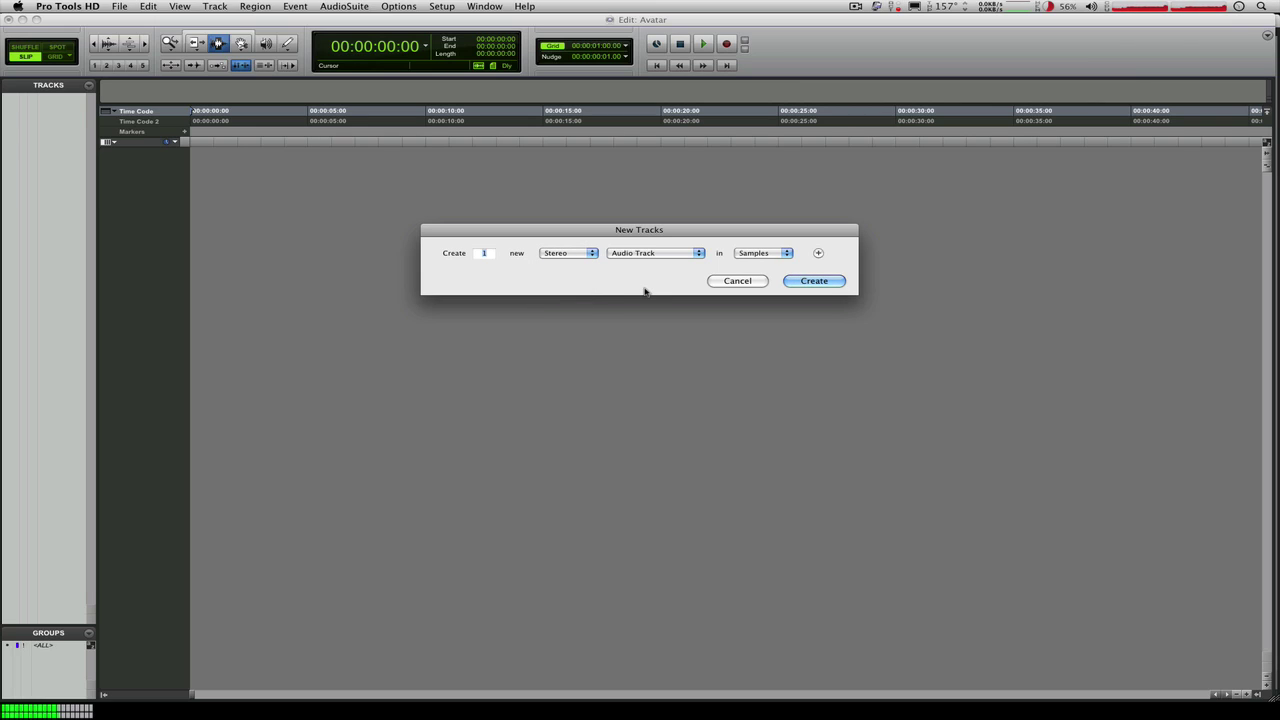
{"action": "key", "text": "super+Left"}
{"action": "key", "text": "super+Right"}
{"action": "key", "text": "super+Left"}
{"action": "key", "text": "super+Right"}
{"action": "key", "text": "super+Right"}
{"action": "key", "text": "super+Left"}
{"action": "key", "text": "super+Right"}
{"action": "key", "text": "super+Left"}
{"action": "key", "text": "super+Left"}
{"action": "key", "text": "super+Right"}
{"action": "left_click", "coordinate": [814, 281]}
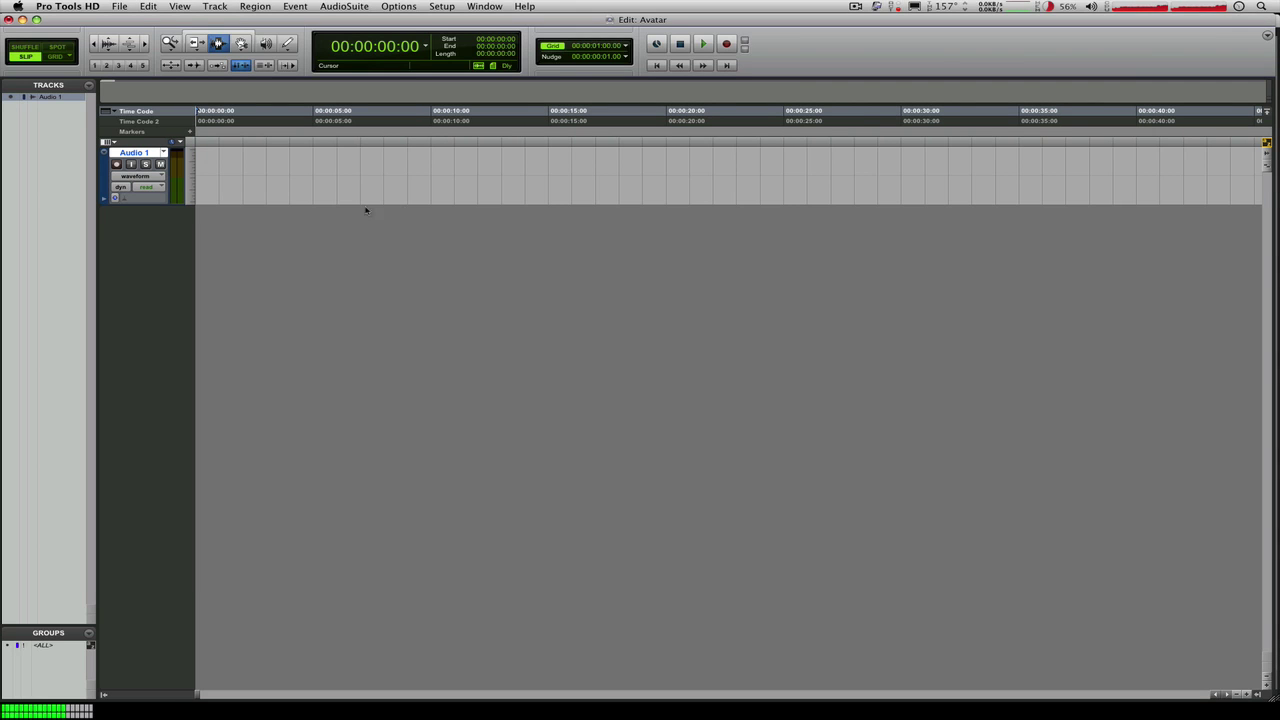
Rename the new audio track as Avatar_Comp.
{"action": "double_click", "coordinate": [134, 152]}
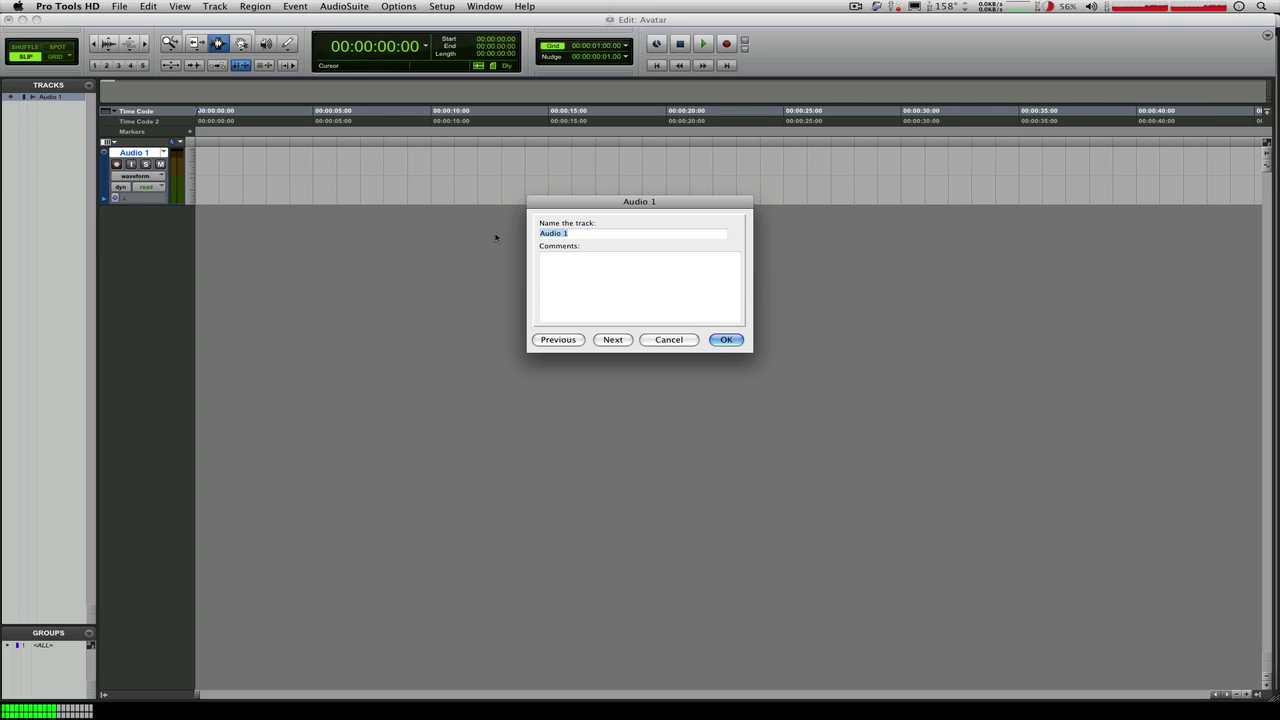
{"action": "type", "text": "Avatar_Comp"}
{"action": "key", "text": "Return"}
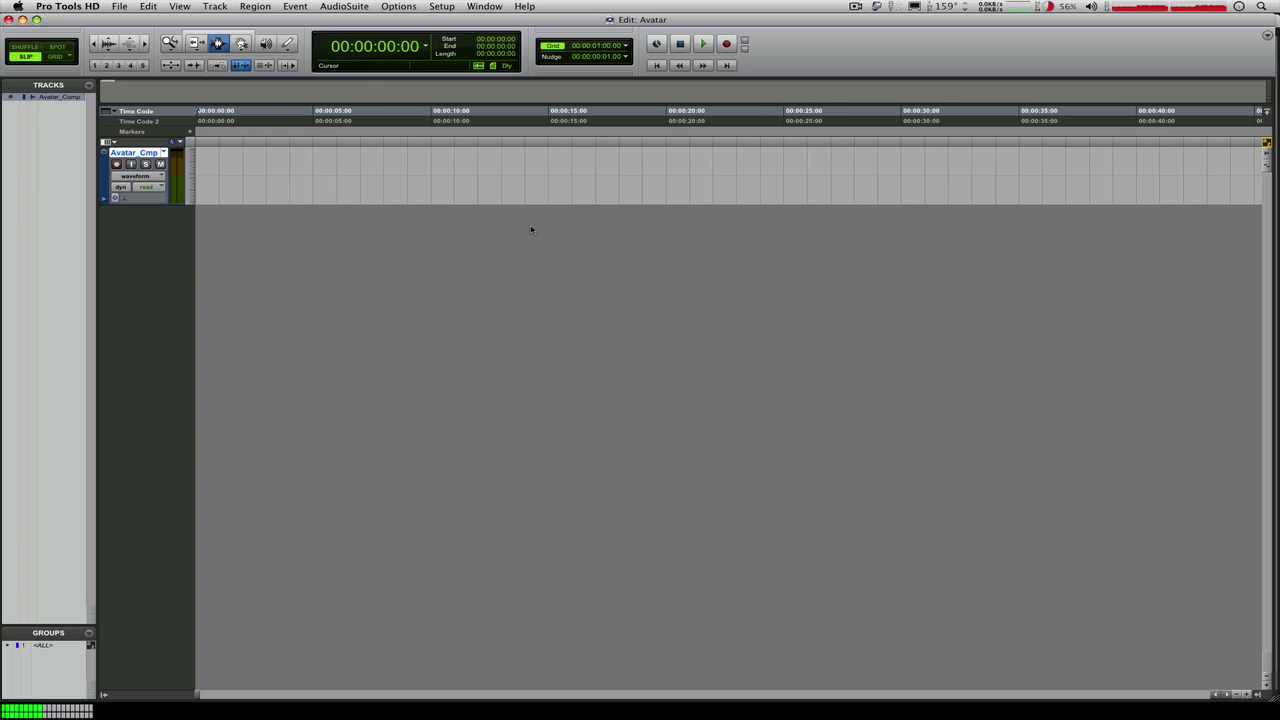
Review the session setup and choose 23.976 FPS as the time code rate.
{"action": "key", "text": "super+2"}
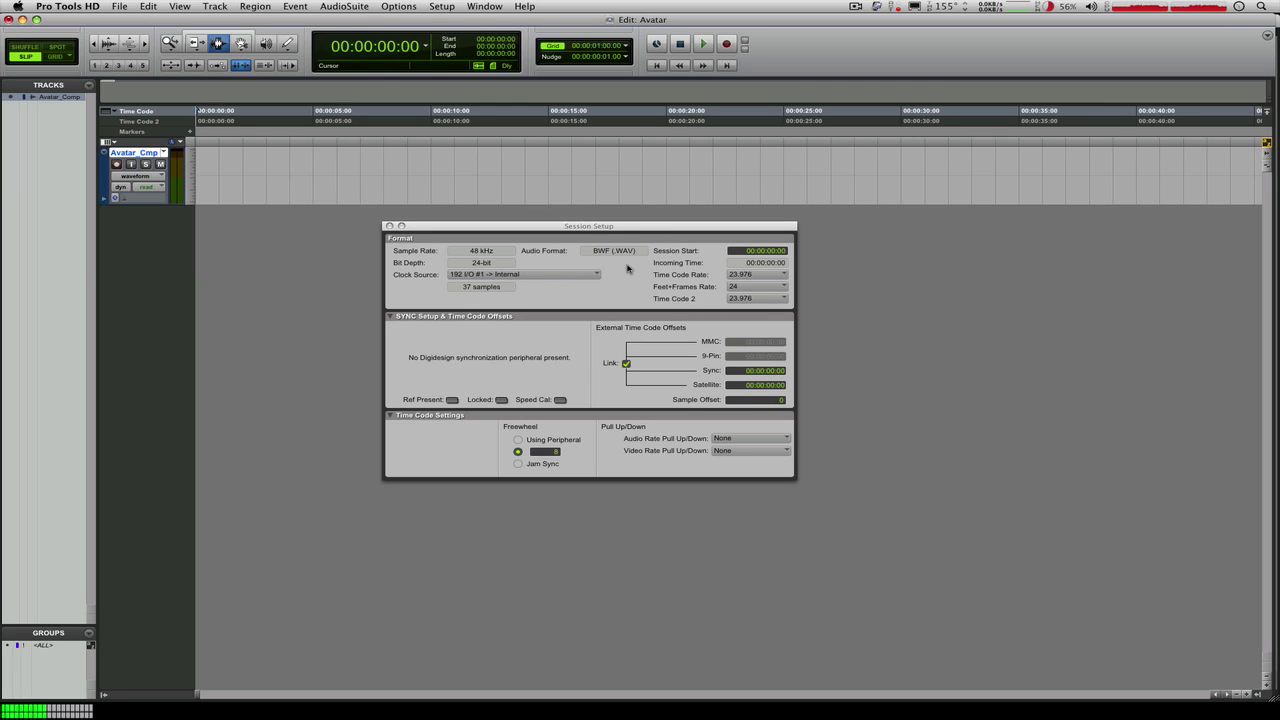
{"action": "left_click", "coordinate": [775, 277]}
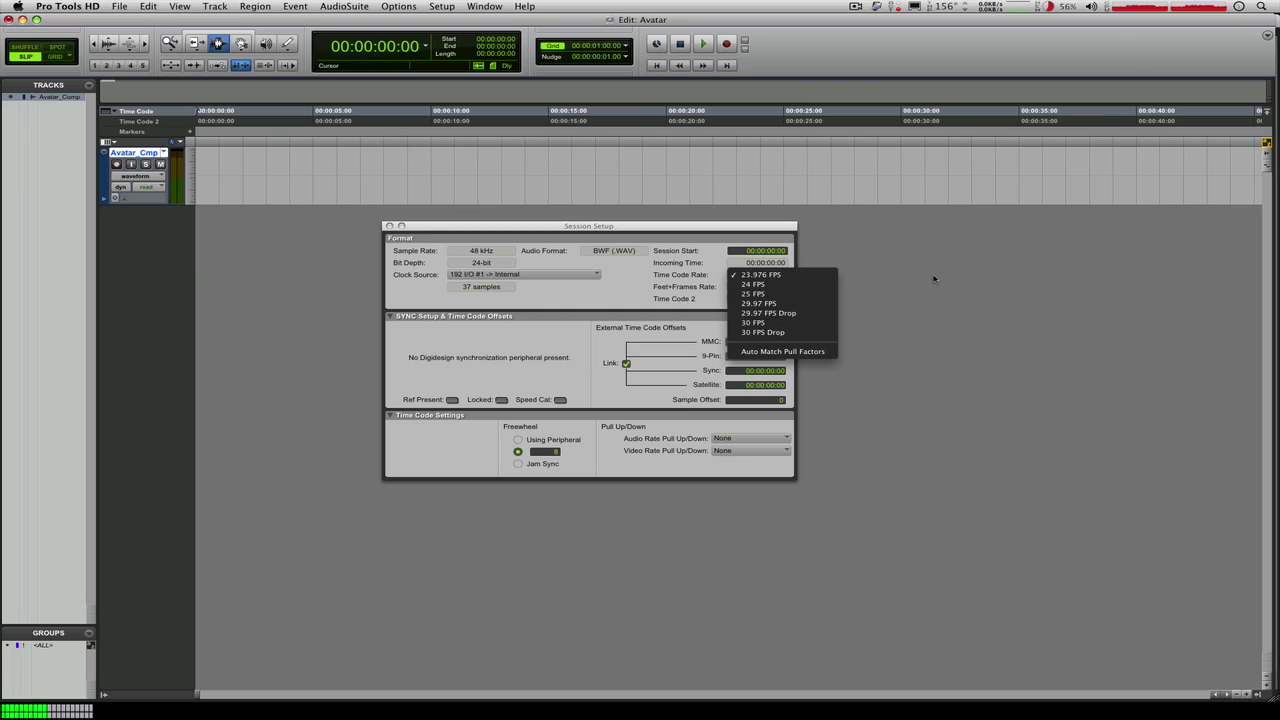
{"action": "left_click", "coordinate": [805, 275]}
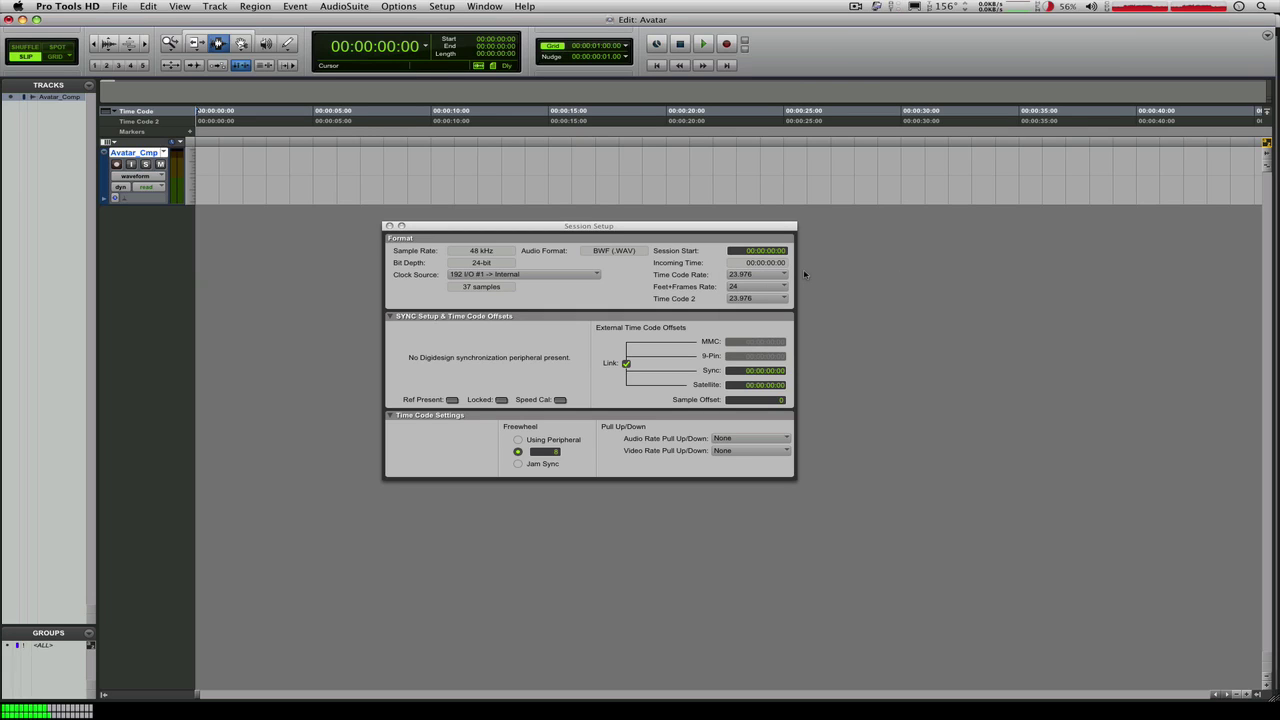
{"action": "key", "text": "super+2"}
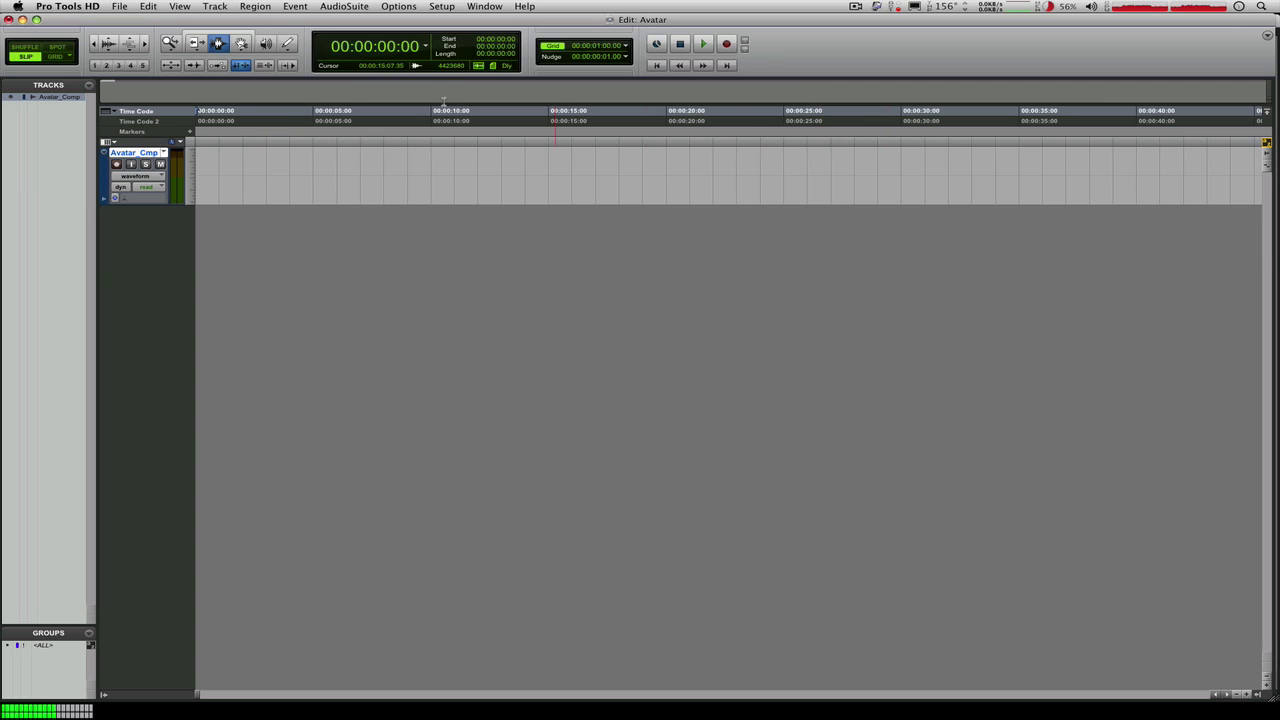
Set the Avatar_Comp track height to large and record-enable the track.
{"action": "left_click", "coordinate": [190, 173]}
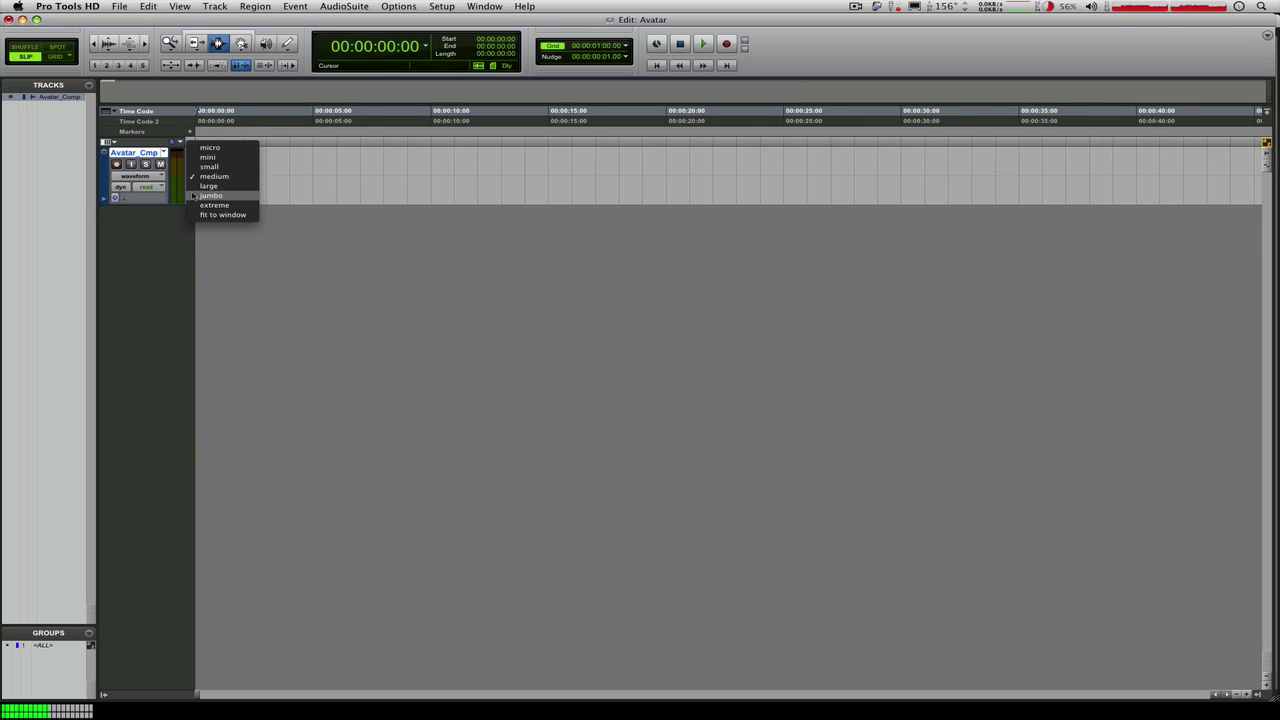
{"action": "left_click", "coordinate": [205, 190]}
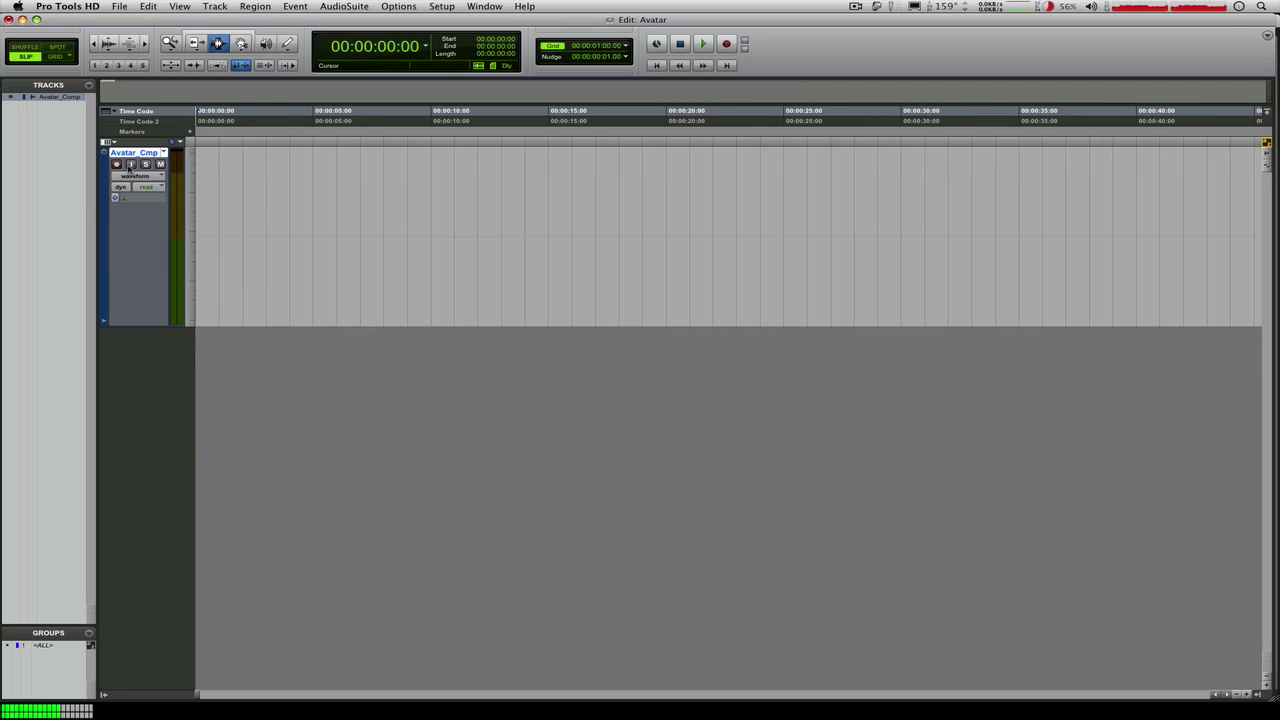
{"action": "left_click", "coordinate": [116, 164]}
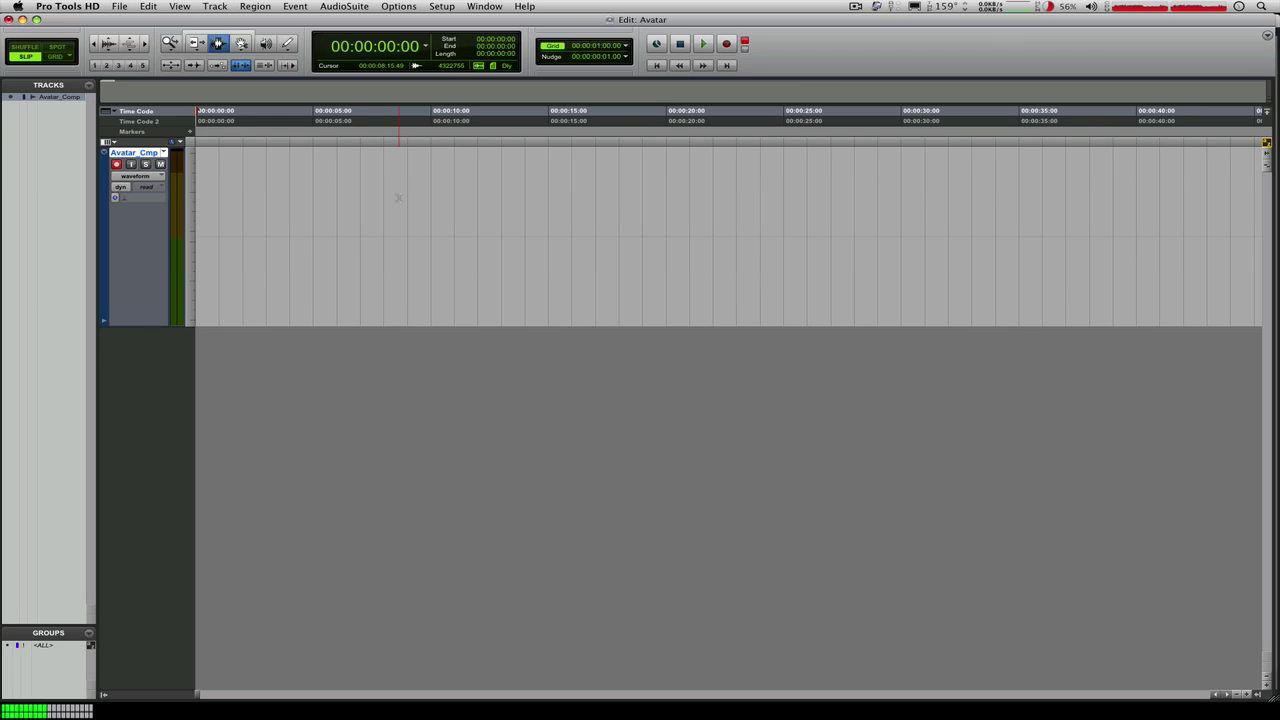
Try a short recording pass on the Avatar_Comp track from the session start, and stop it.
{"action": "key", "text": "super+space"}
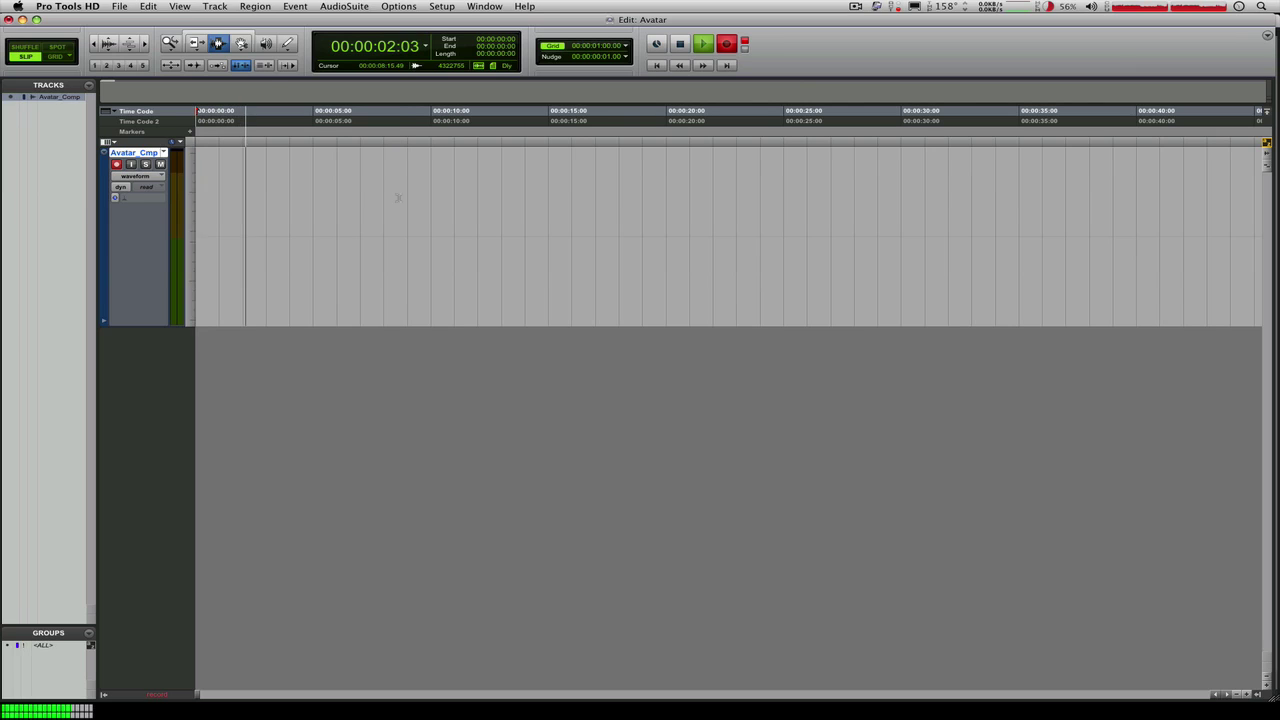
{"action": "key", "text": "space"}
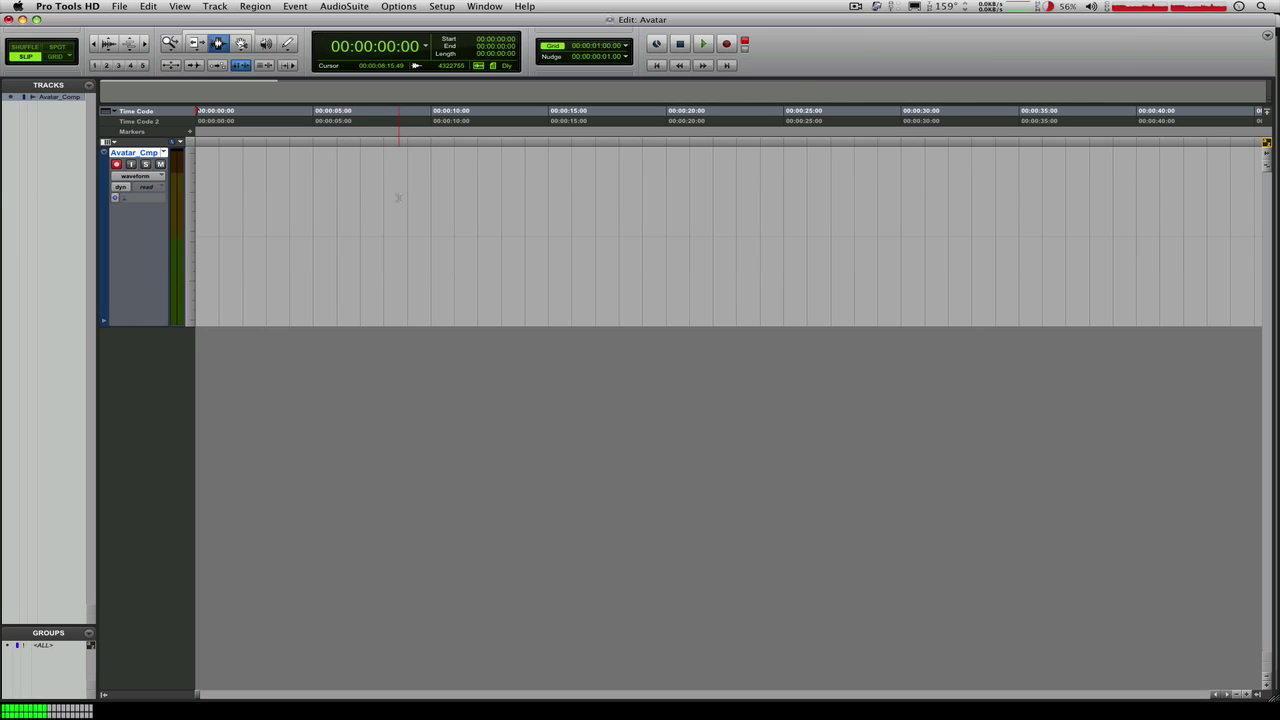
Move the playback location on the timeline to 01:00:00:00.
{"action": "key", "text": "KP_Multiply"}
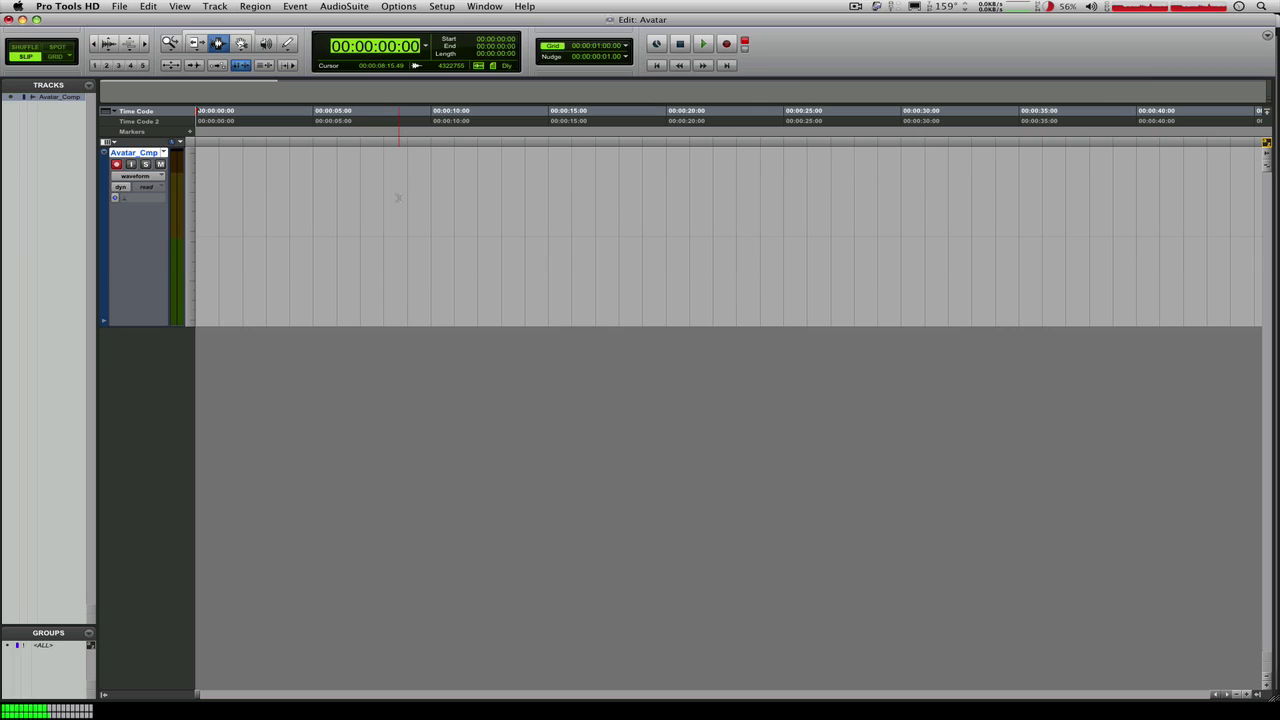
{"action": "type", "text": "1:00:00:00"}
{"action": "key", "text": "Return"}
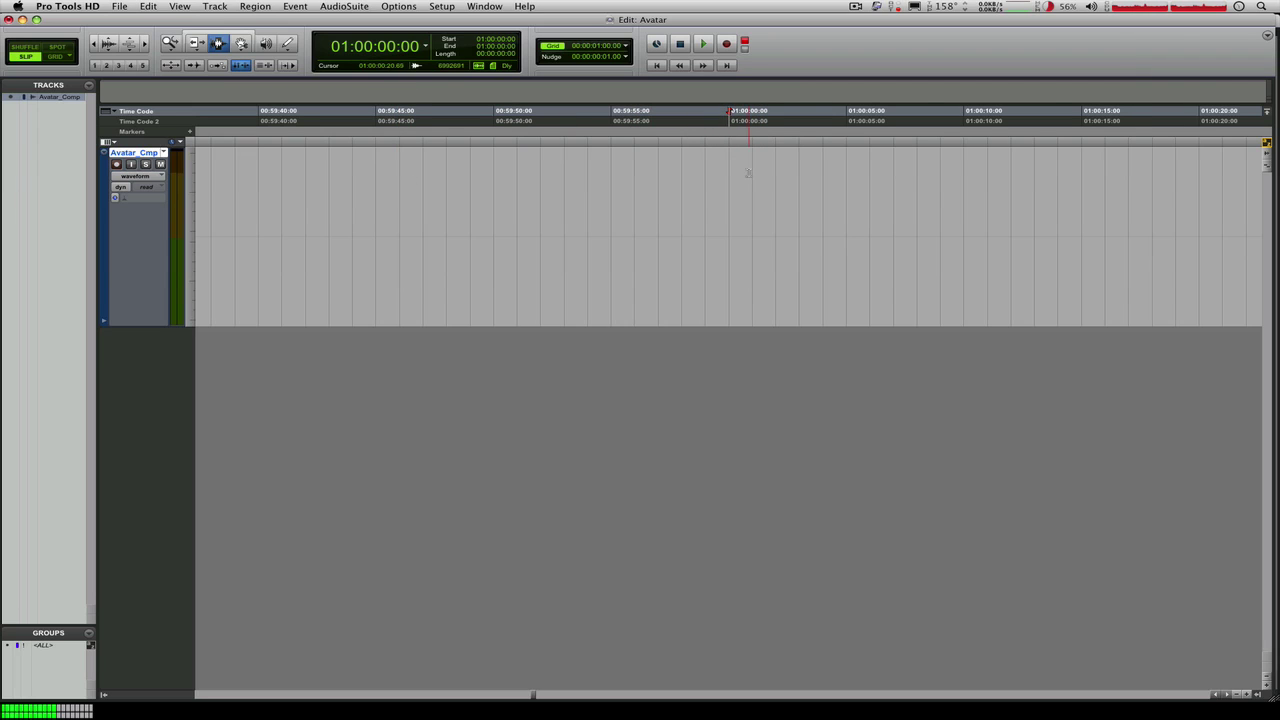
Check the Avatar_Comp track's interface input choices and route its output to the 7-8 (Stereo) interface path.
{"action": "key", "text": "super+equal"}
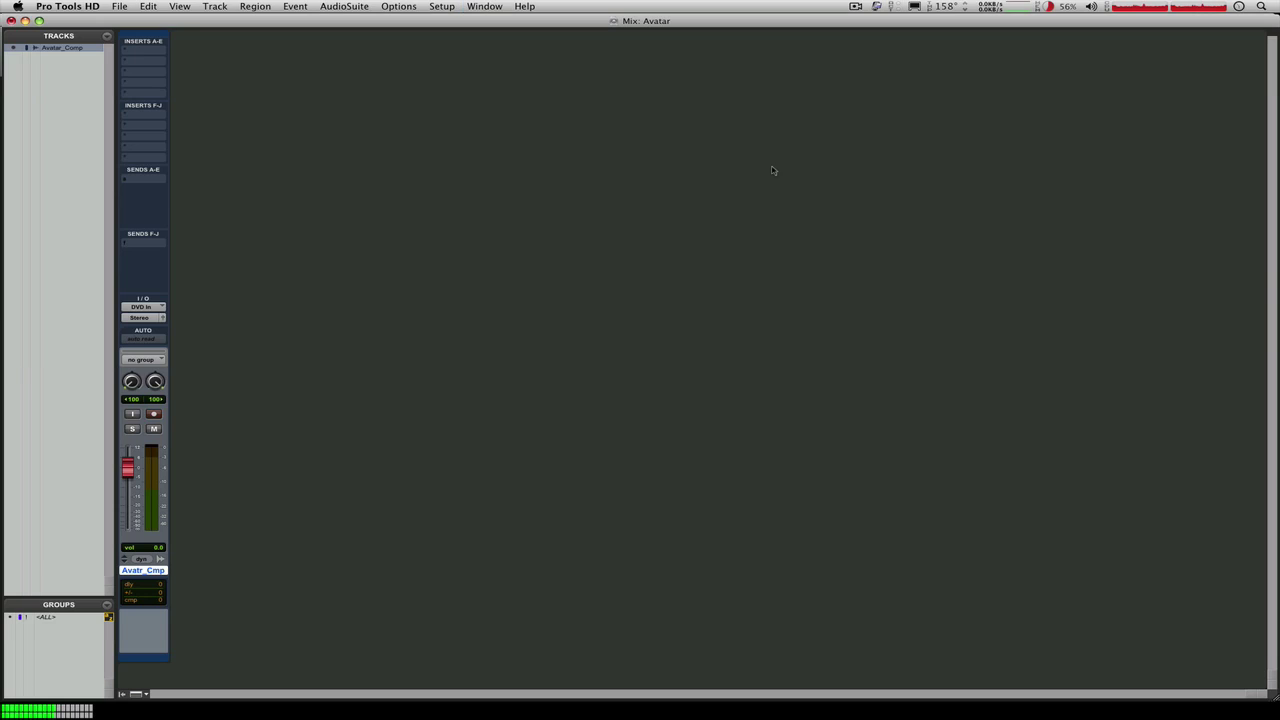
{"action": "left_click", "coordinate": [145, 310]}
{"action": "mouse_move", "coordinate": [150, 308]}
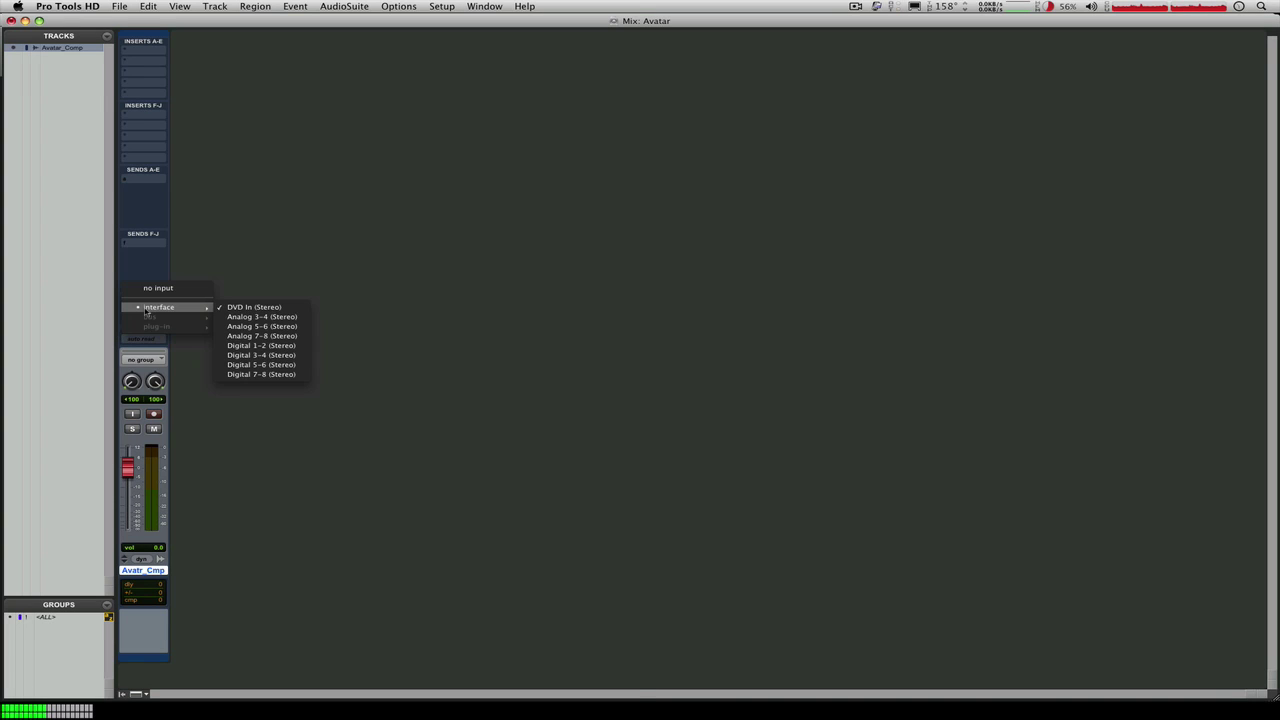
{"action": "left_click", "coordinate": [328, 304]}
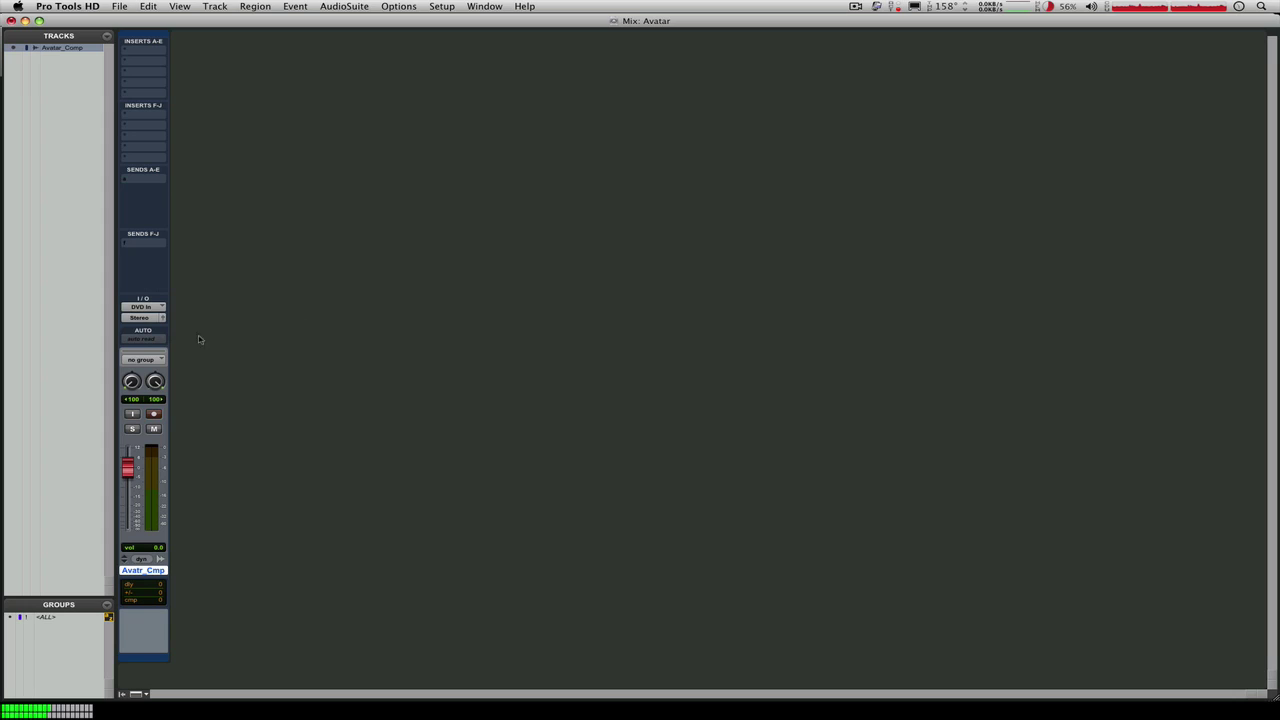
{"action": "left_click", "coordinate": [146, 318]}
{"action": "mouse_move", "coordinate": [150, 318]}
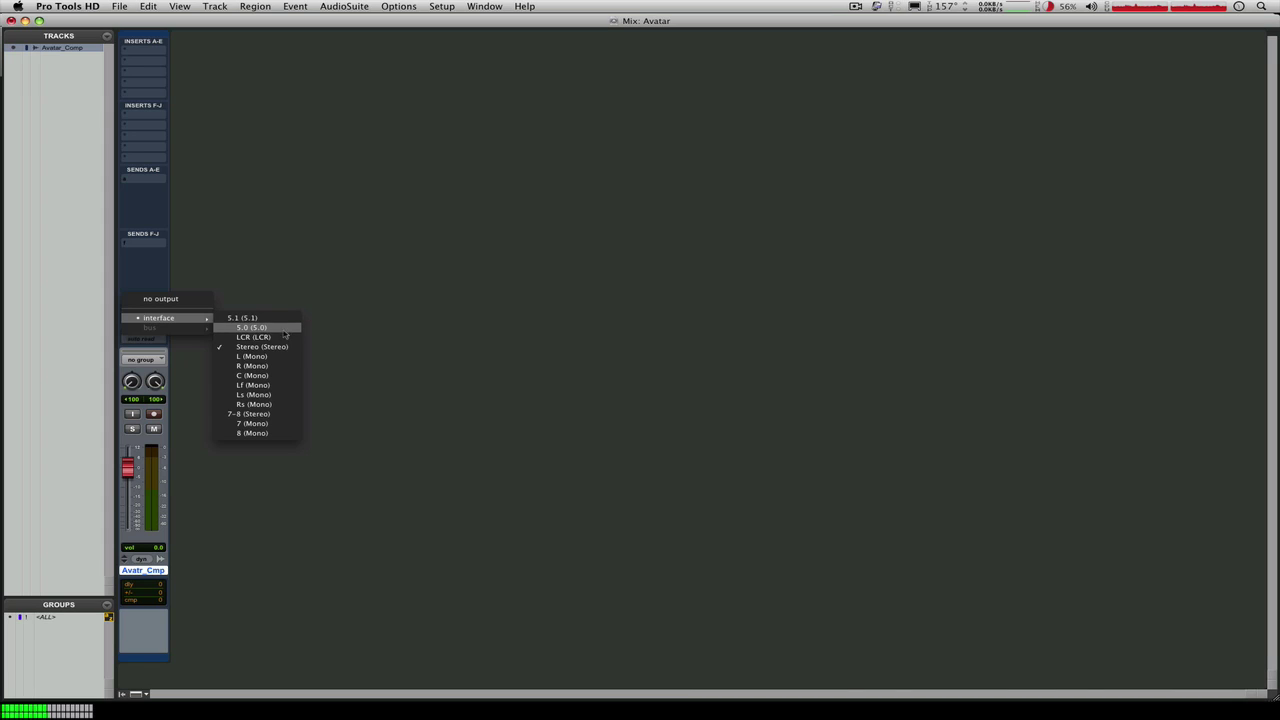
{"action": "left_click", "coordinate": [283, 414]}
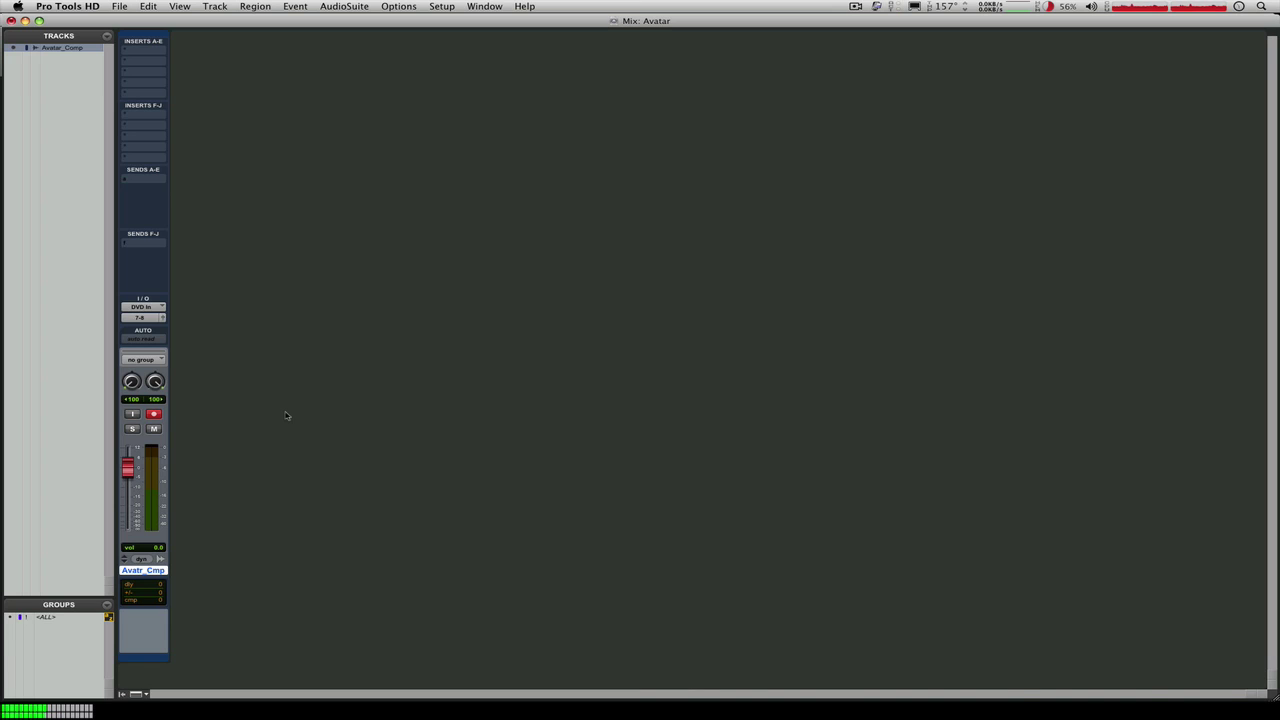
{"action": "key", "text": "super+equal"}
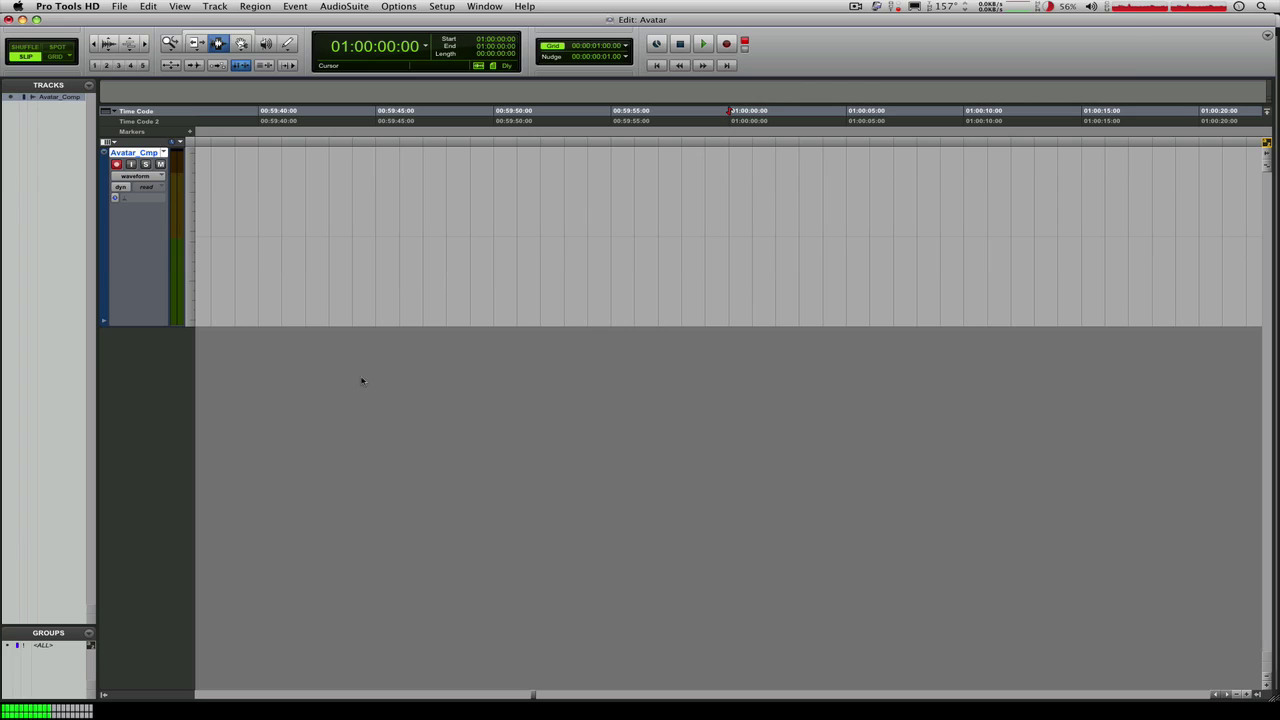
Record about 16 seconds of the incoming audio on the Avatar_Comp track from 01:00:00:00, and hide the Regions list.
{"action": "key", "text": "super+space"}
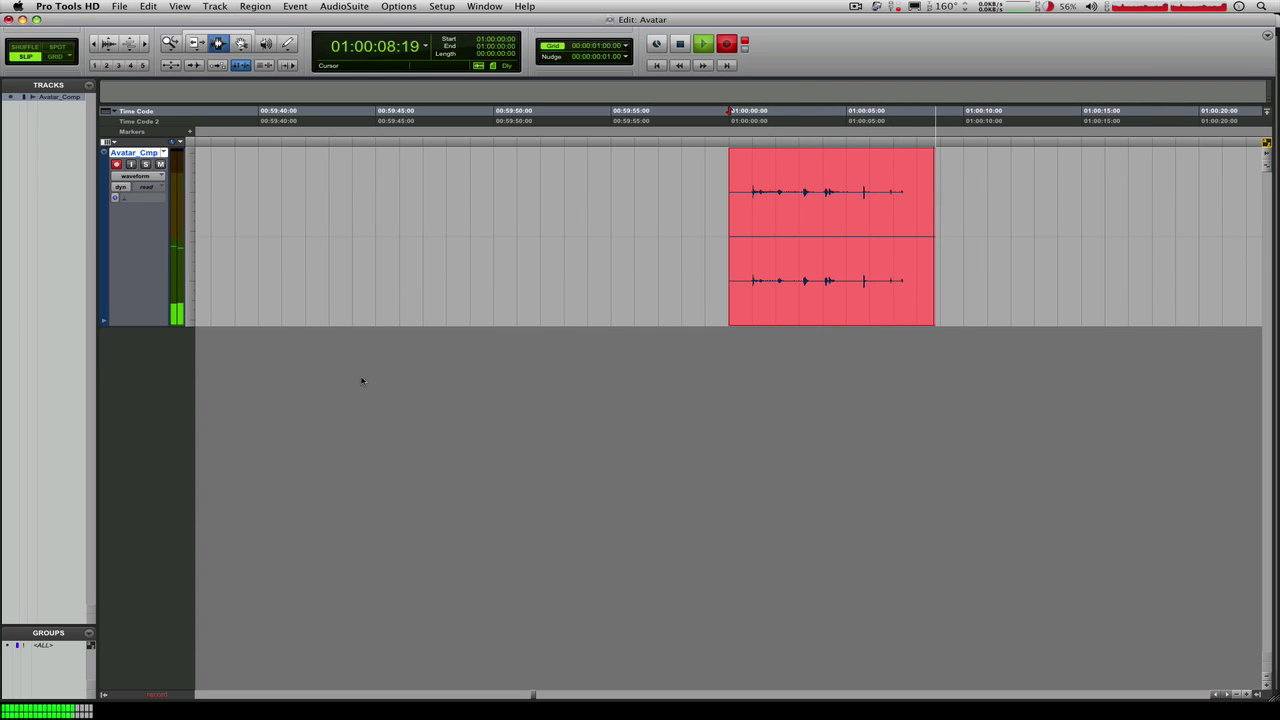
{"action": "key", "text": "super+bracketleft"}
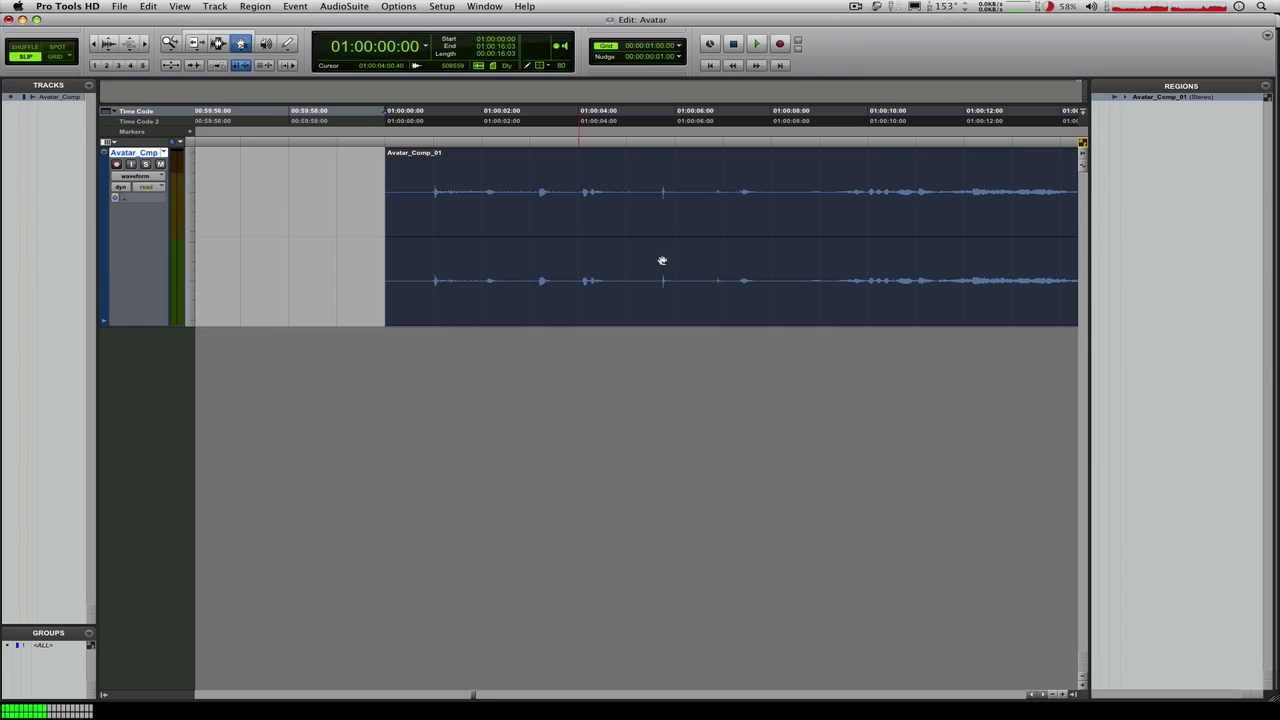
{"action": "left_click", "coordinate": [1077, 695]}
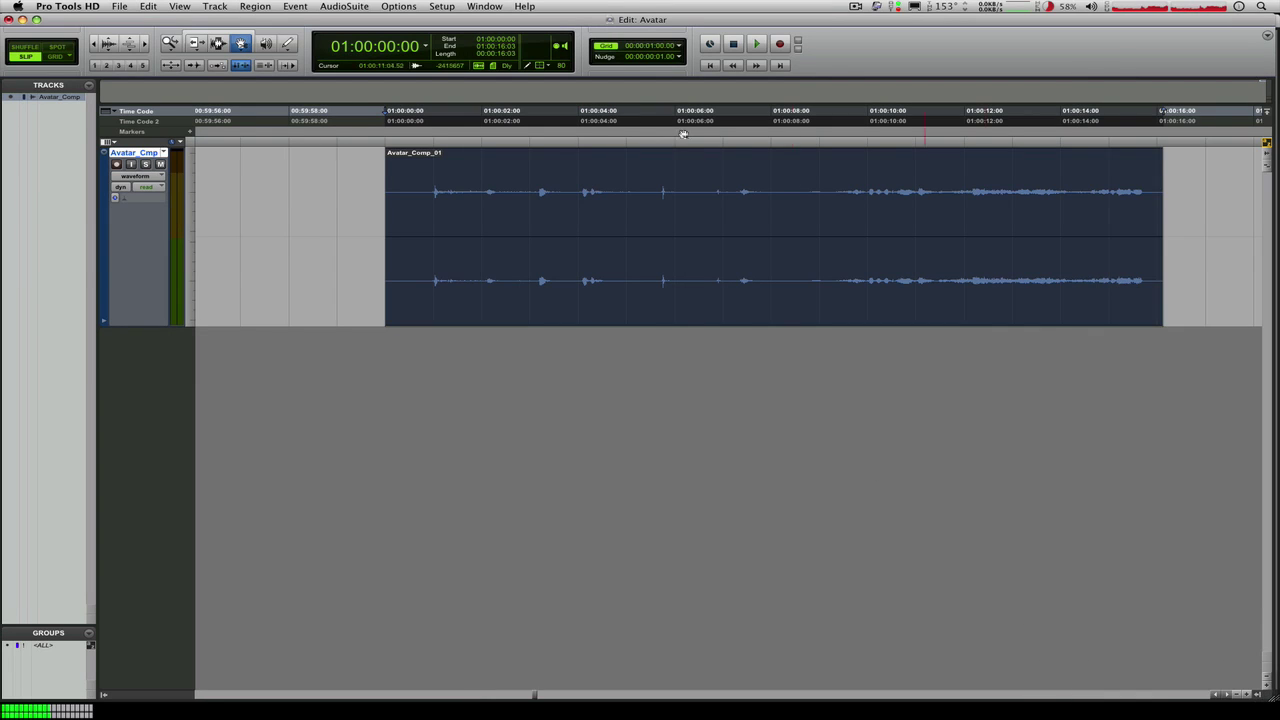
Rename the recorded region and its disk file as Avatar_Comp.
{"action": "double_click", "coordinate": [649, 203]}
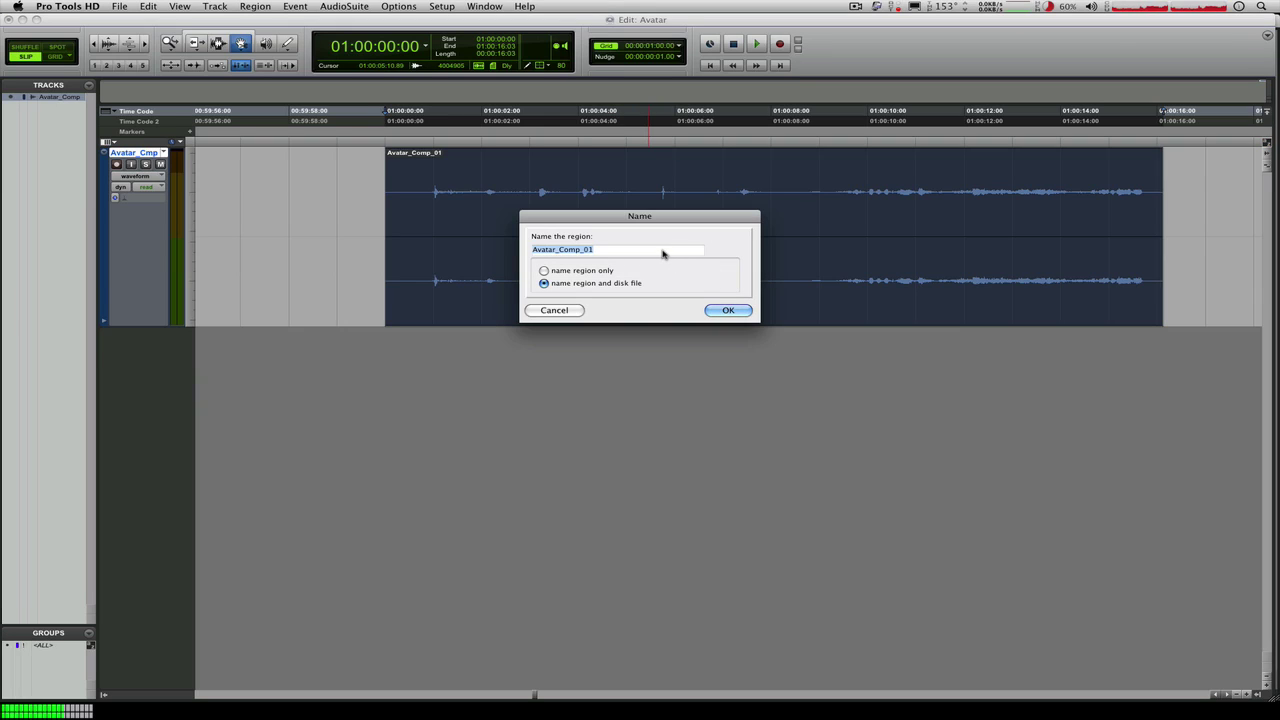
{"action": "left_click", "coordinate": [662, 252]}
{"action": "key", "text": "BackSpace"}
{"action": "key", "text": "BackSpace"}
{"action": "key", "text": "BackSpace"}
{"action": "left_click", "coordinate": [729, 310]}
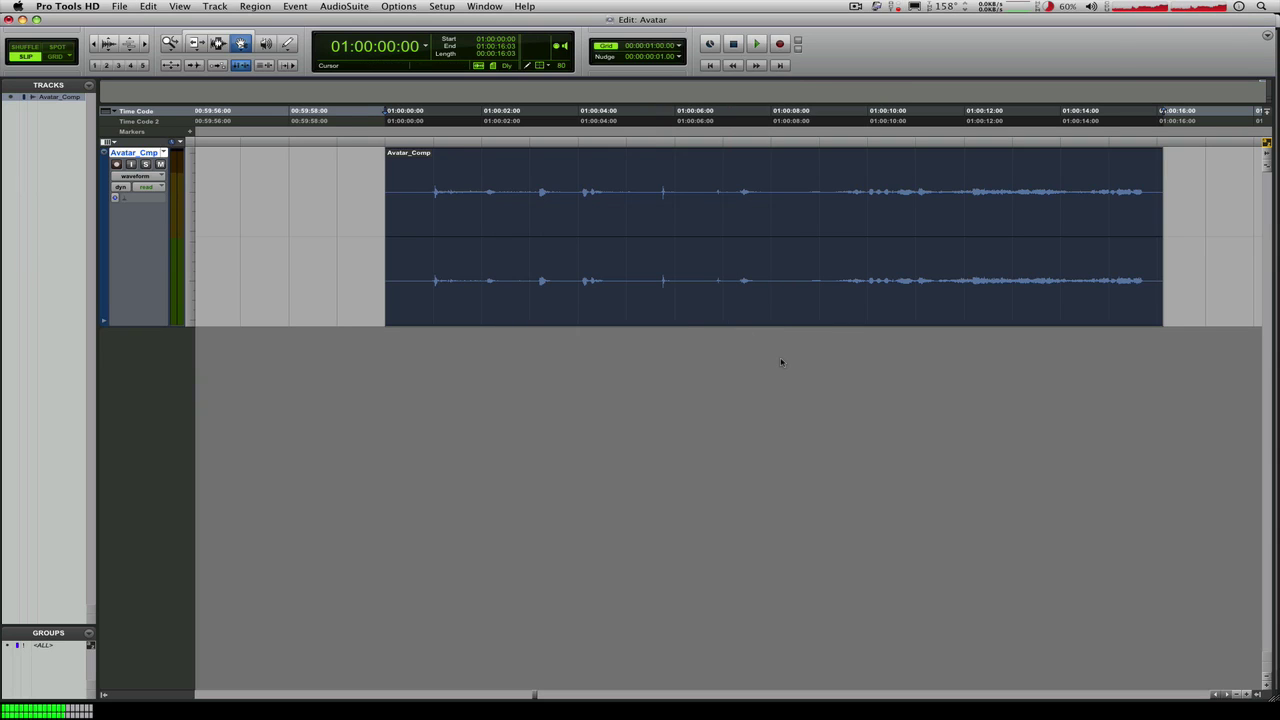
Audition the recorded region briefly from 01:00:01:01 and from 01:00:11:13 using the Selector tool.
{"action": "key", "text": "super+bracketleft"}
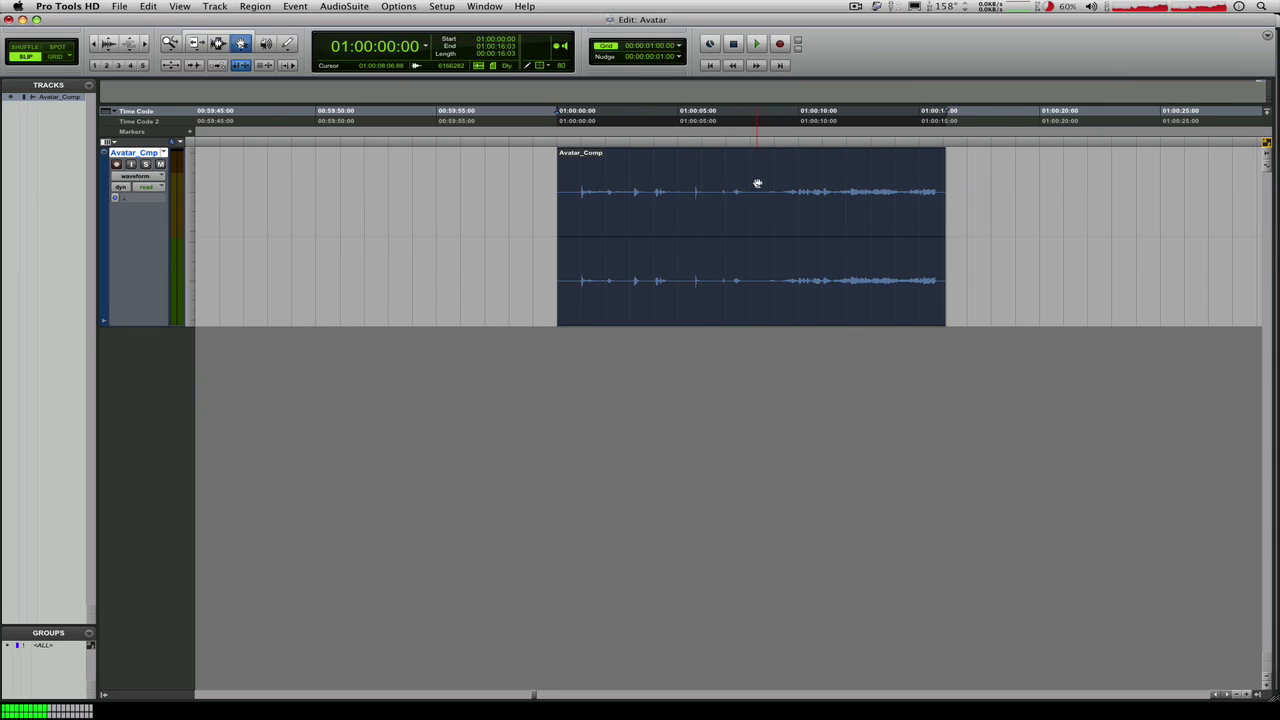
{"action": "key", "text": "F7"}
{"action": "left_click", "coordinate": [636, 196]}
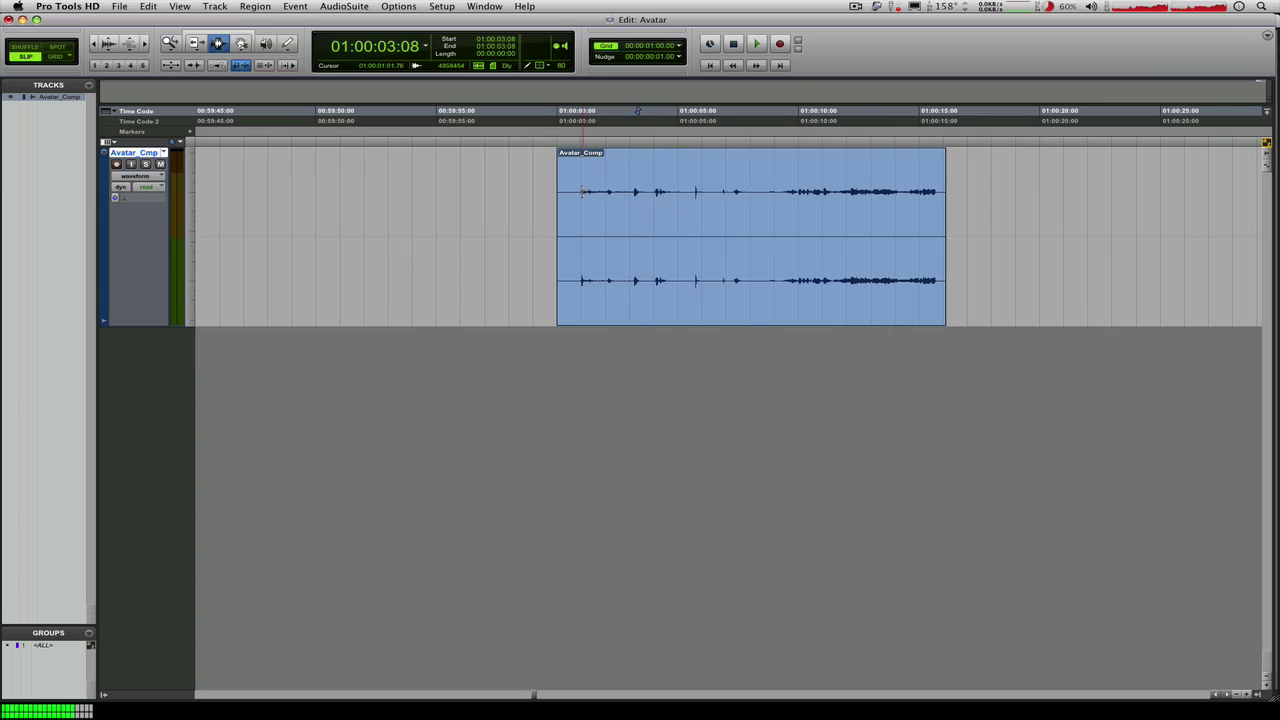
{"action": "left_click", "coordinate": [586, 192]}
{"action": "key", "text": "space"}
{"action": "key", "text": "space"}
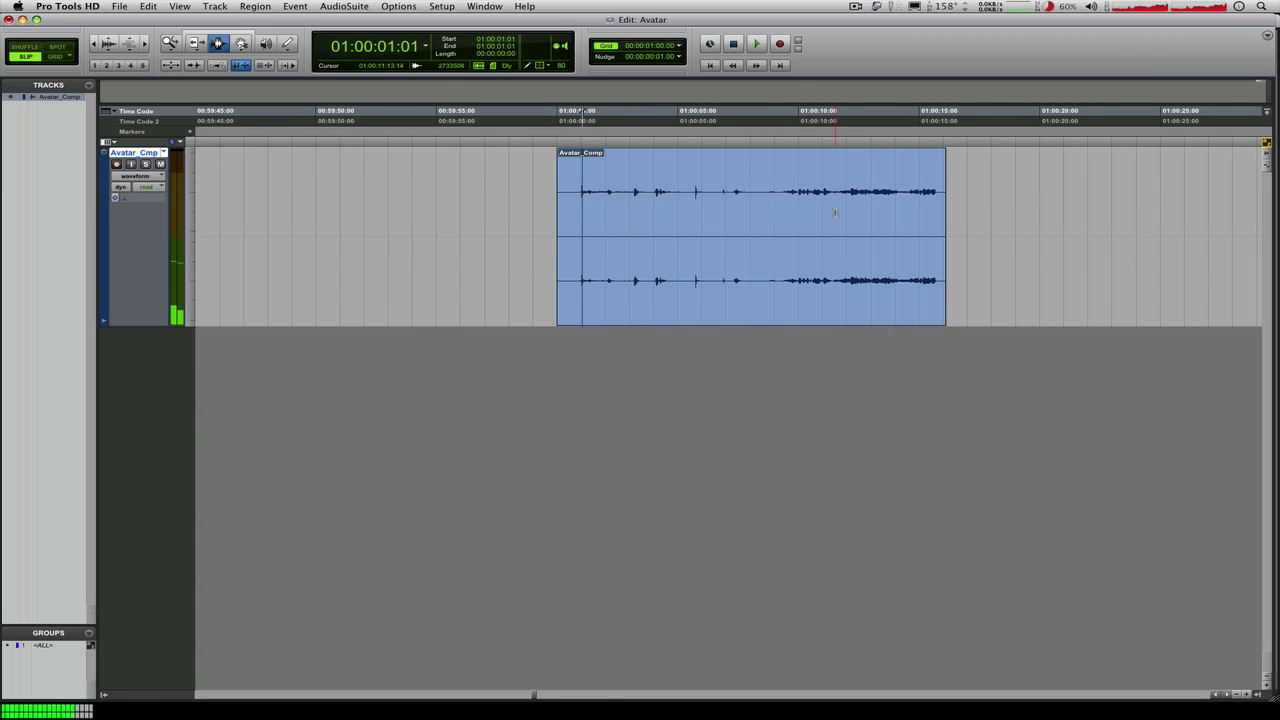
{"action": "left_click", "coordinate": [838, 216]}
{"action": "key", "text": "space"}
{"action": "key", "text": "space"}
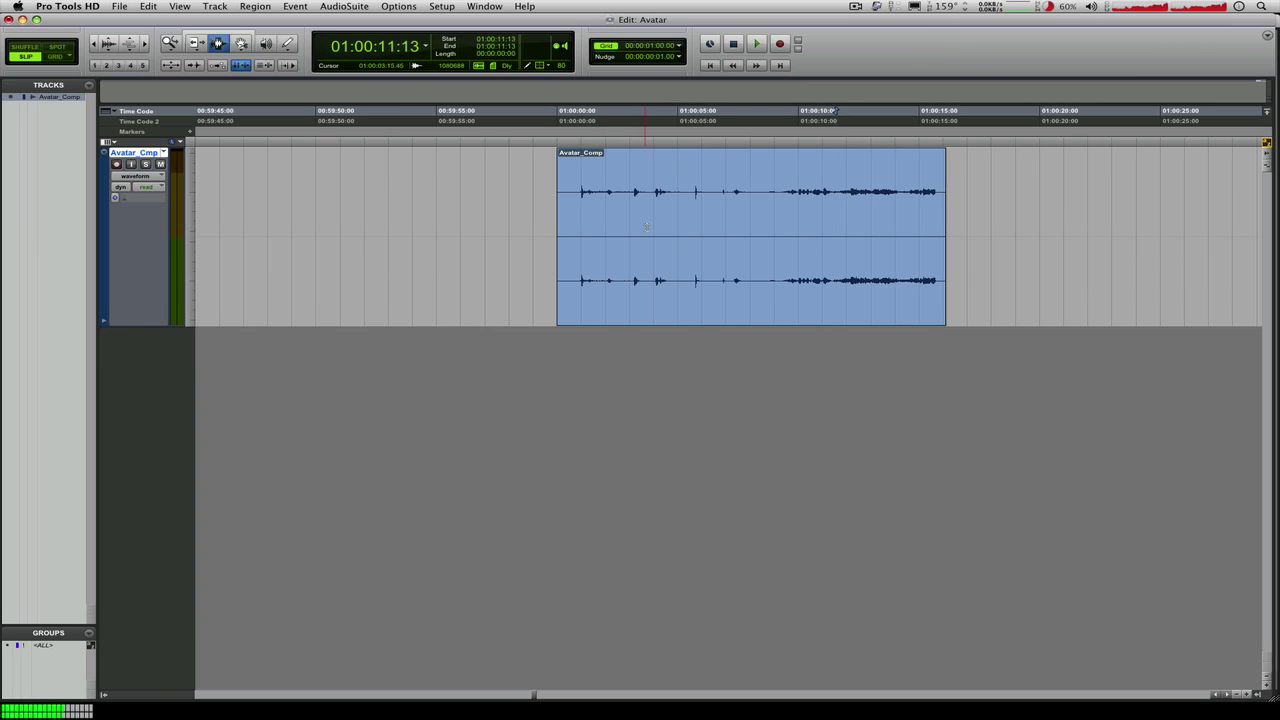
Select the audible part of the region from 01:00:01:01 to 01:00:15:17 and play the selection.
{"action": "left_click_drag", "start_coordinate": [582, 196], "coordinate": [937, 244]}
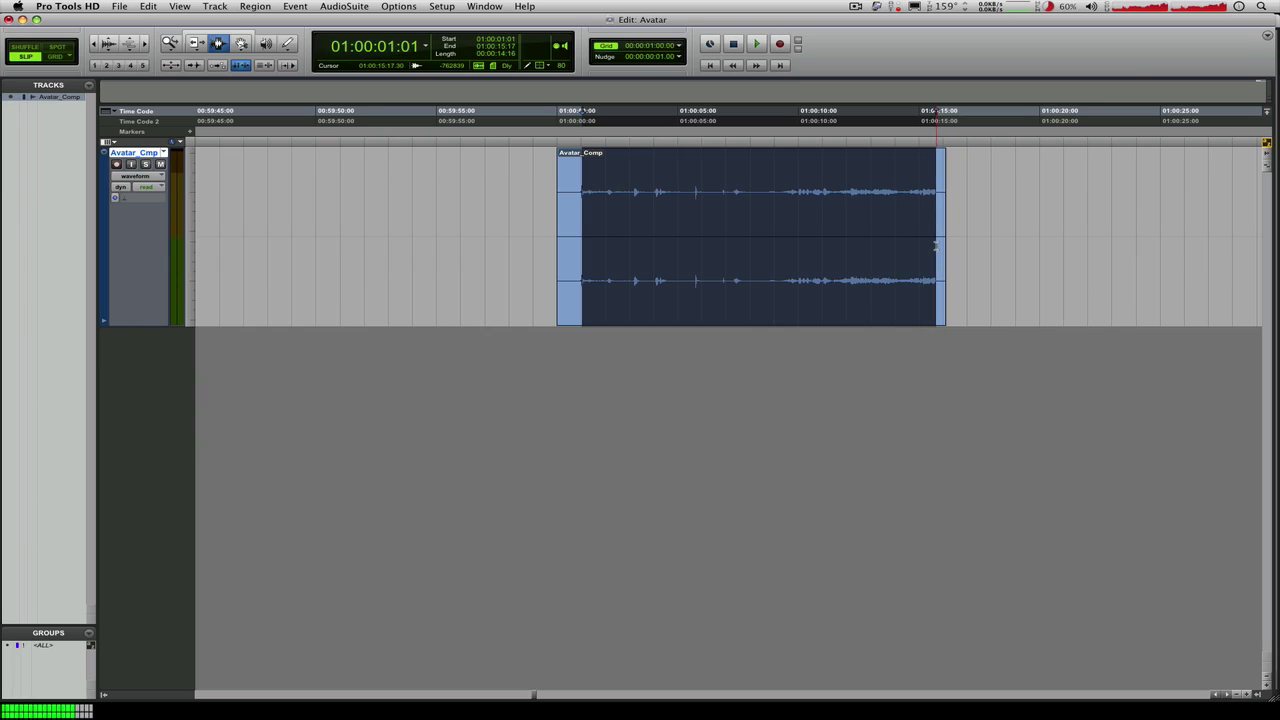
{"action": "left_click", "coordinate": [758, 46]}
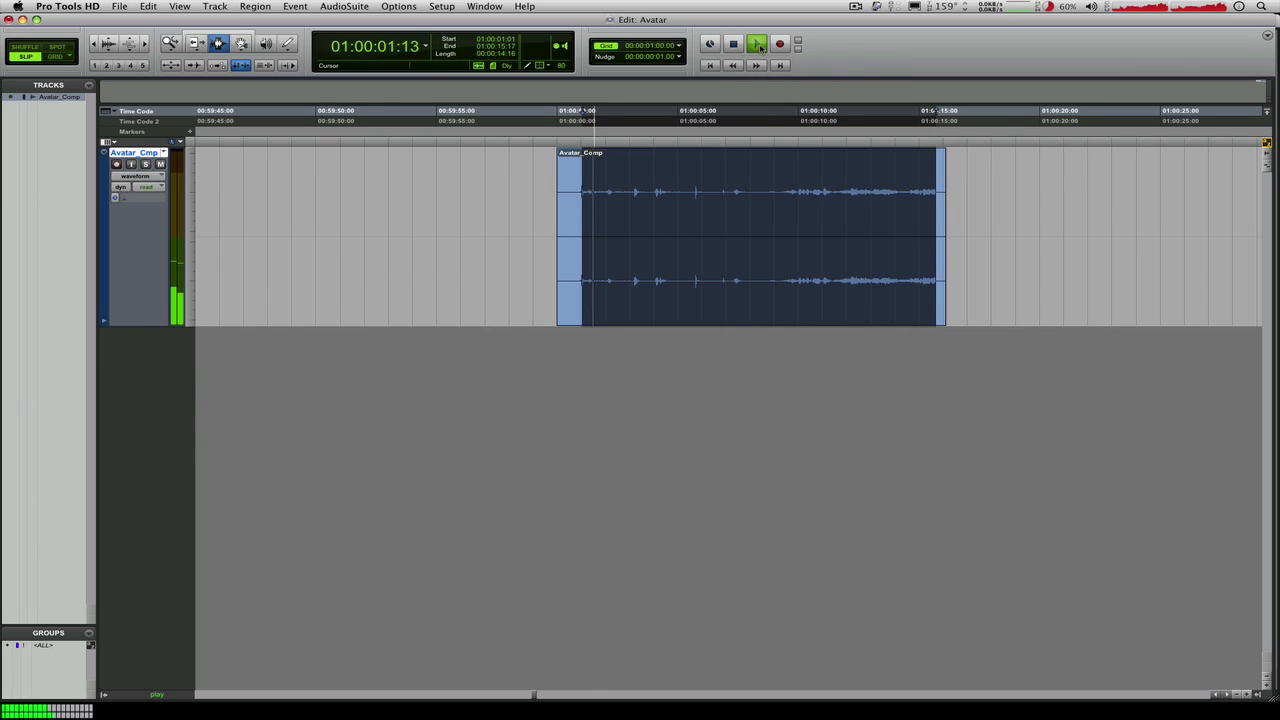
{"action": "left_click", "coordinate": [760, 46]}
Turn on loop playback and audition the passage from 01:00:04:01 to 01:00:05:12 in the Avatar_Comp region.
{"action": "right_click", "coordinate": [760, 46]}
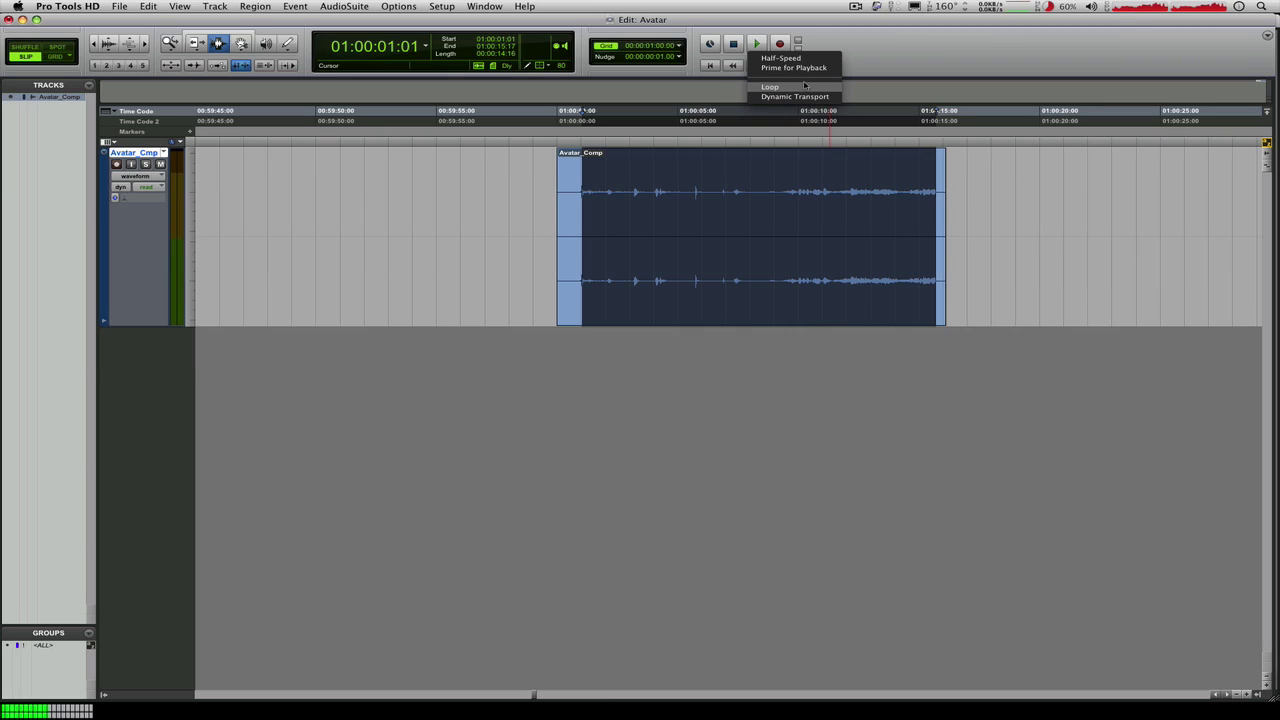
{"action": "left_click", "coordinate": [775, 87]}
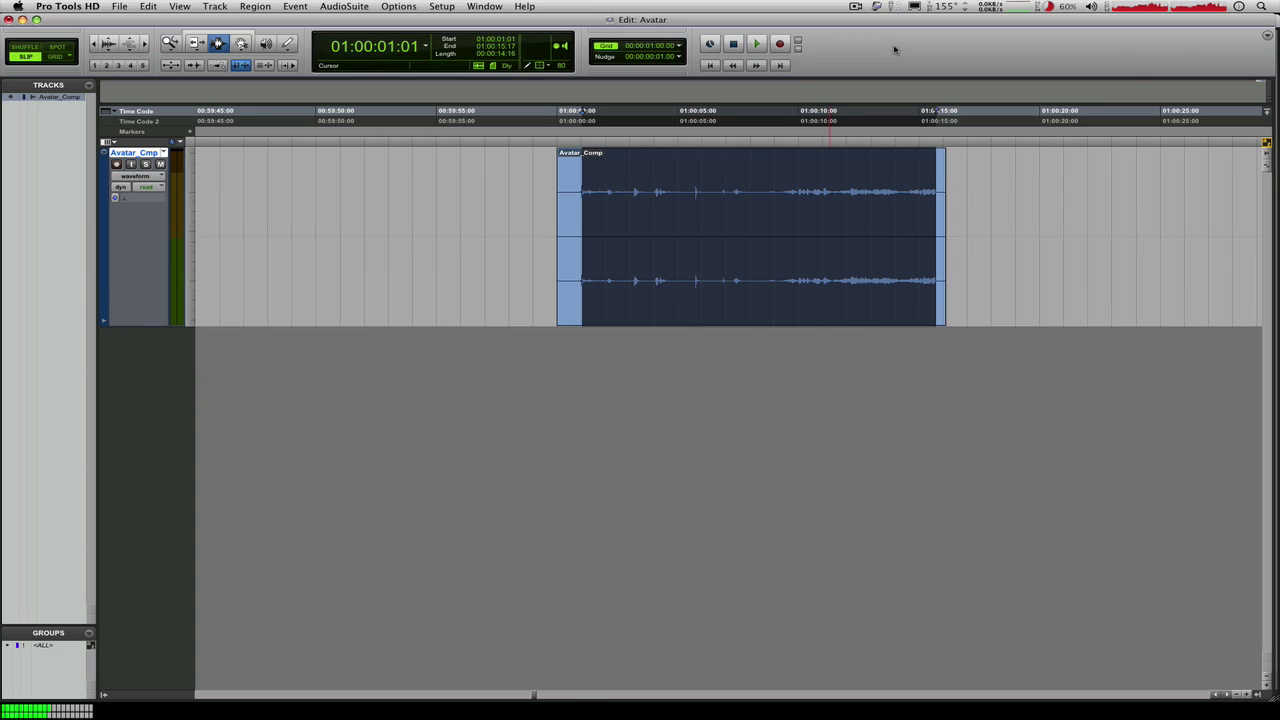
{"action": "key", "text": "super+shift+l"}
{"action": "left_click_drag", "start_coordinate": [655, 206], "coordinate": [690, 204]}
{"action": "key", "text": "space"}
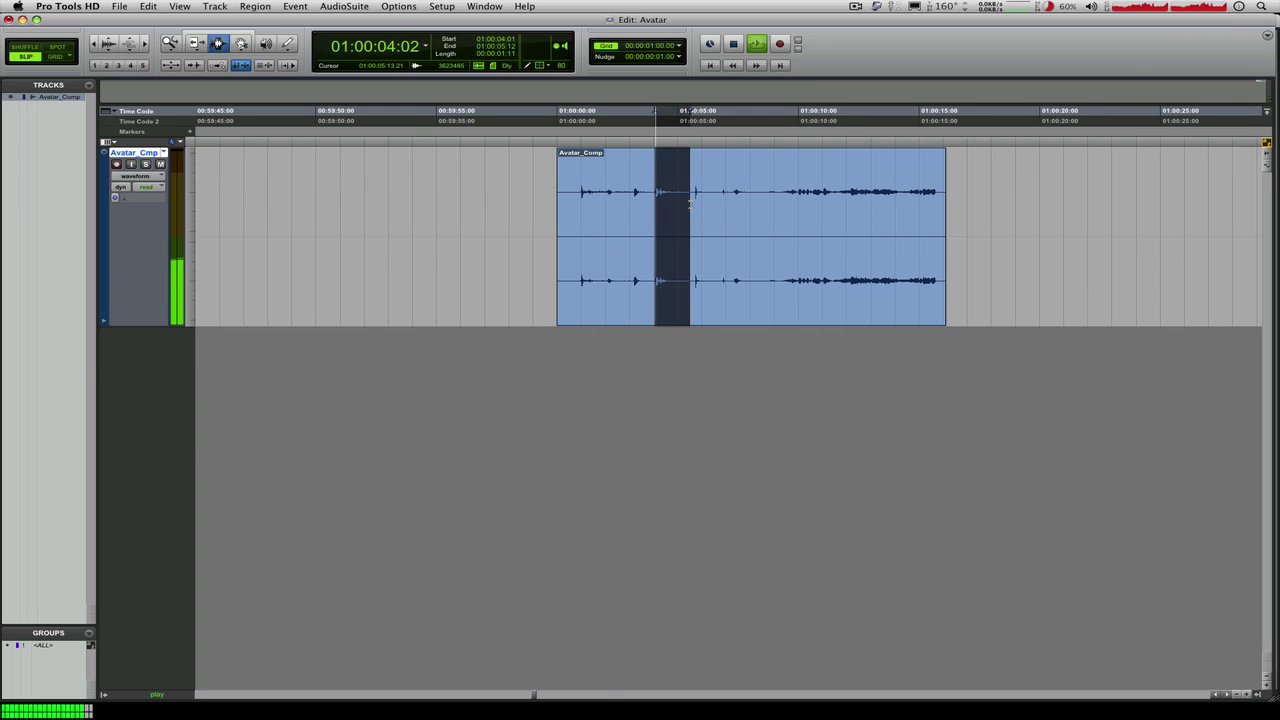
{"action": "key", "text": "space"}
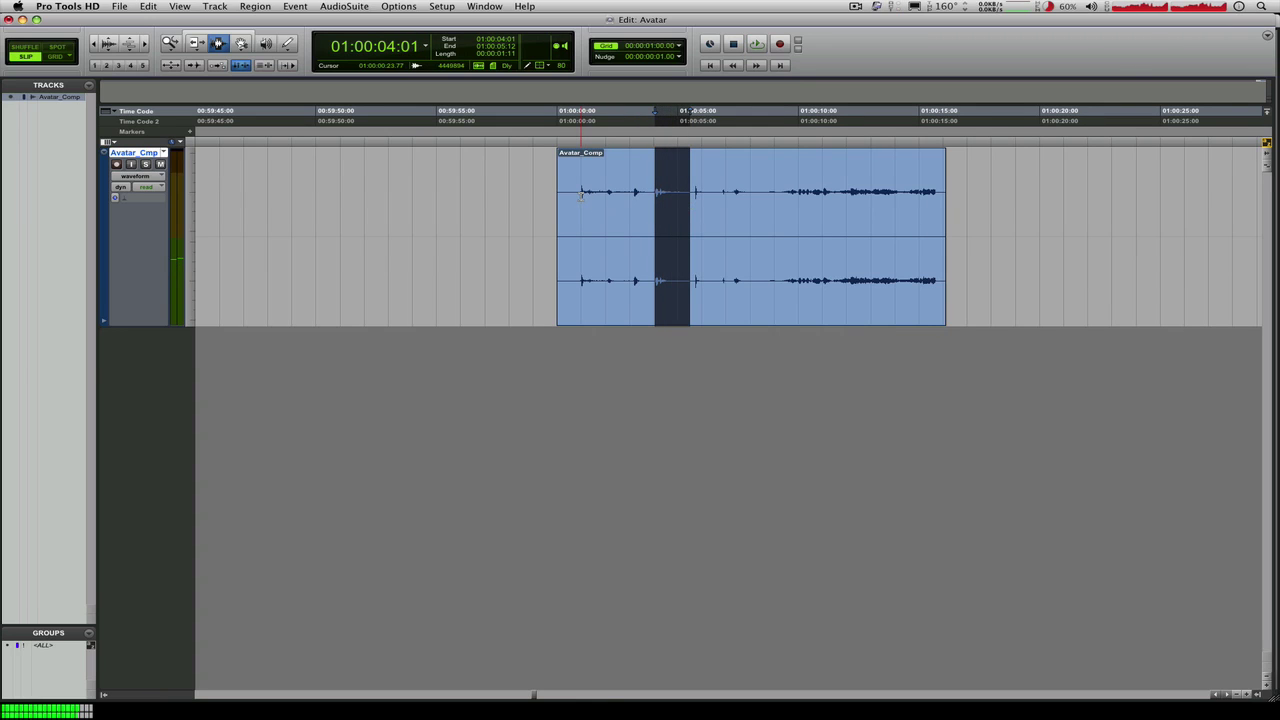
Select the audible part of the region from 01:00:00:23 to 01:00:15:17 and switch to the Mix window.
{"action": "left_click_drag", "start_coordinate": [580, 195], "coordinate": [936, 228]}
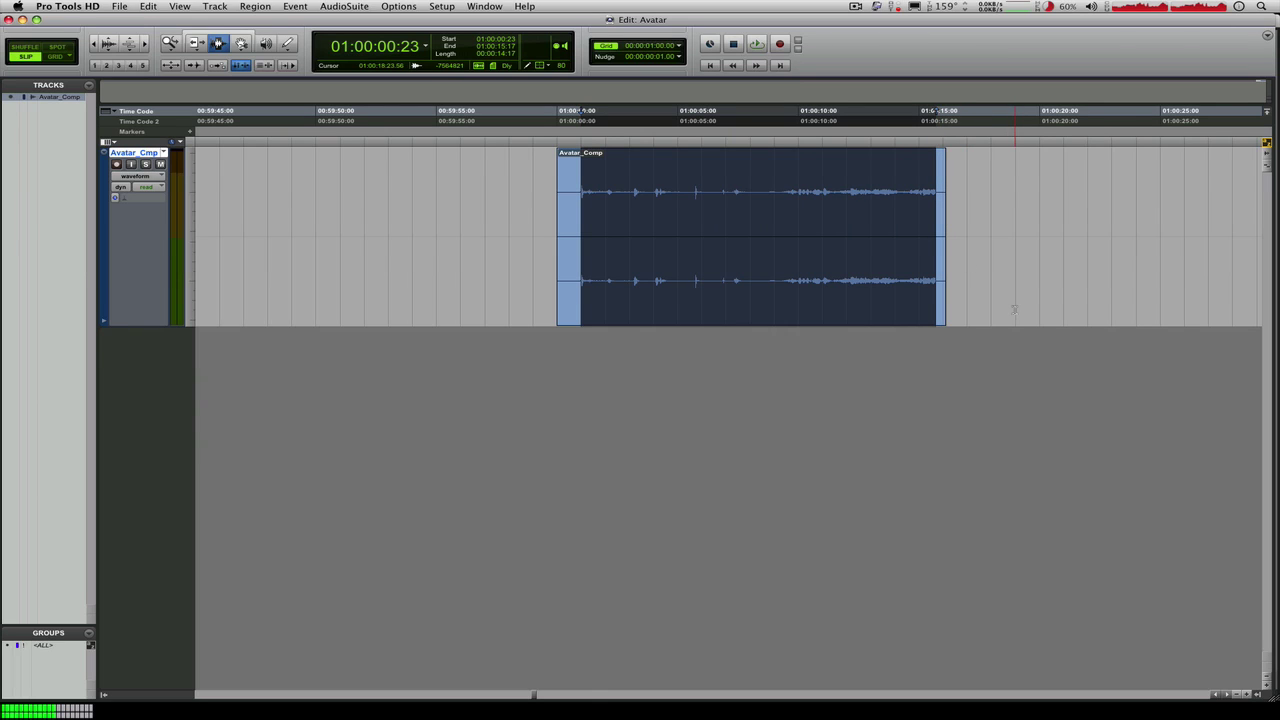
{"action": "key", "text": "super+equal"}
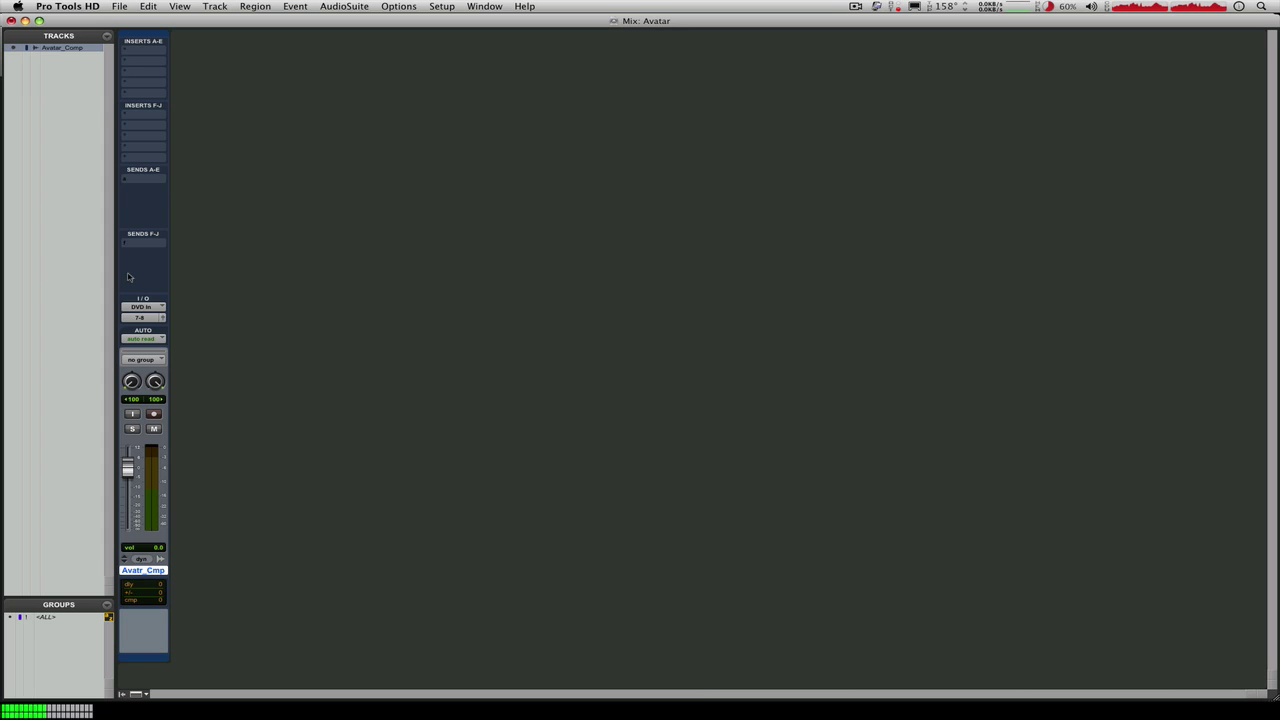
{"action": "left_click", "coordinate": [126, 51]}
{"action": "mouse_move", "coordinate": [136, 72]}
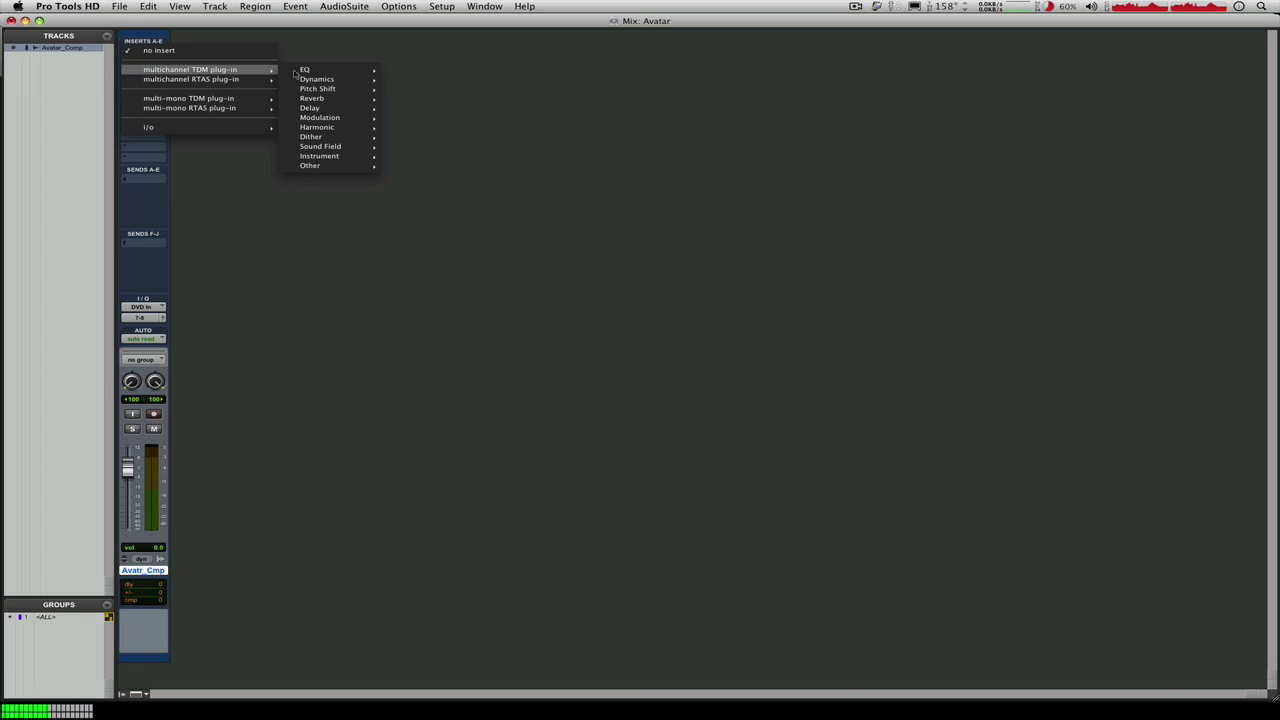
{"action": "mouse_move", "coordinate": [350, 79]}
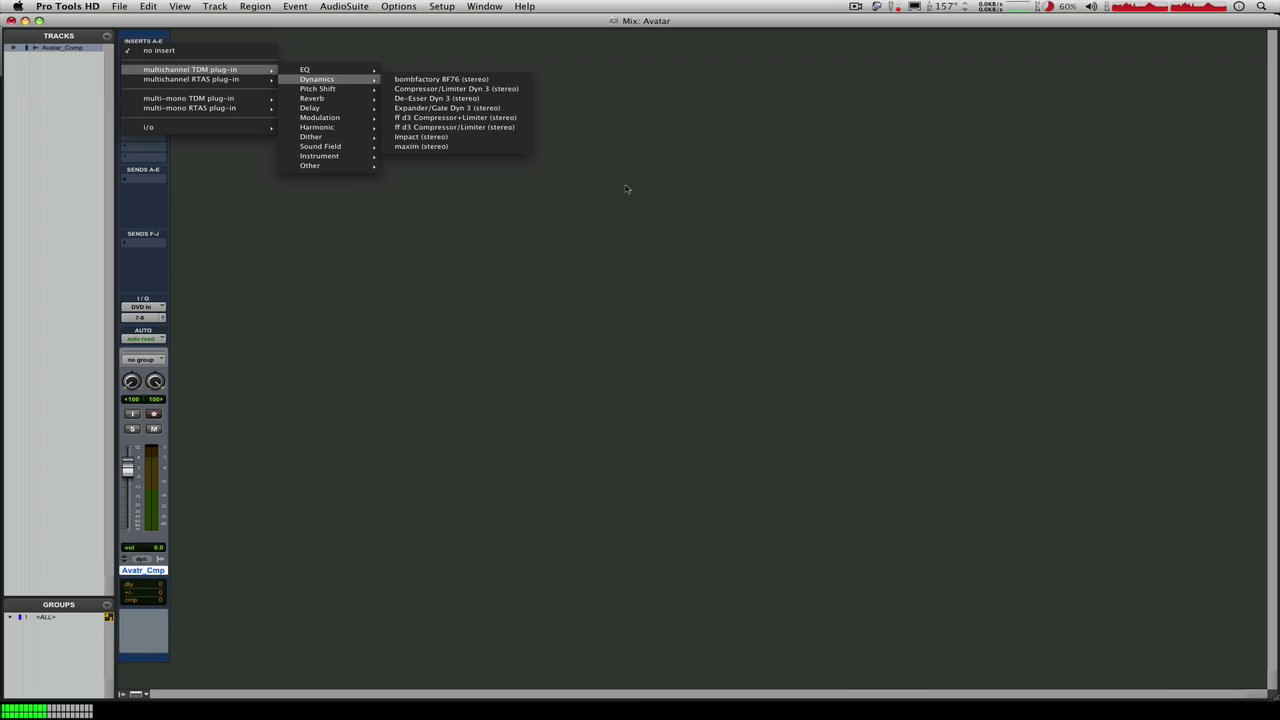
{"action": "left_click", "coordinate": [603, 213]}
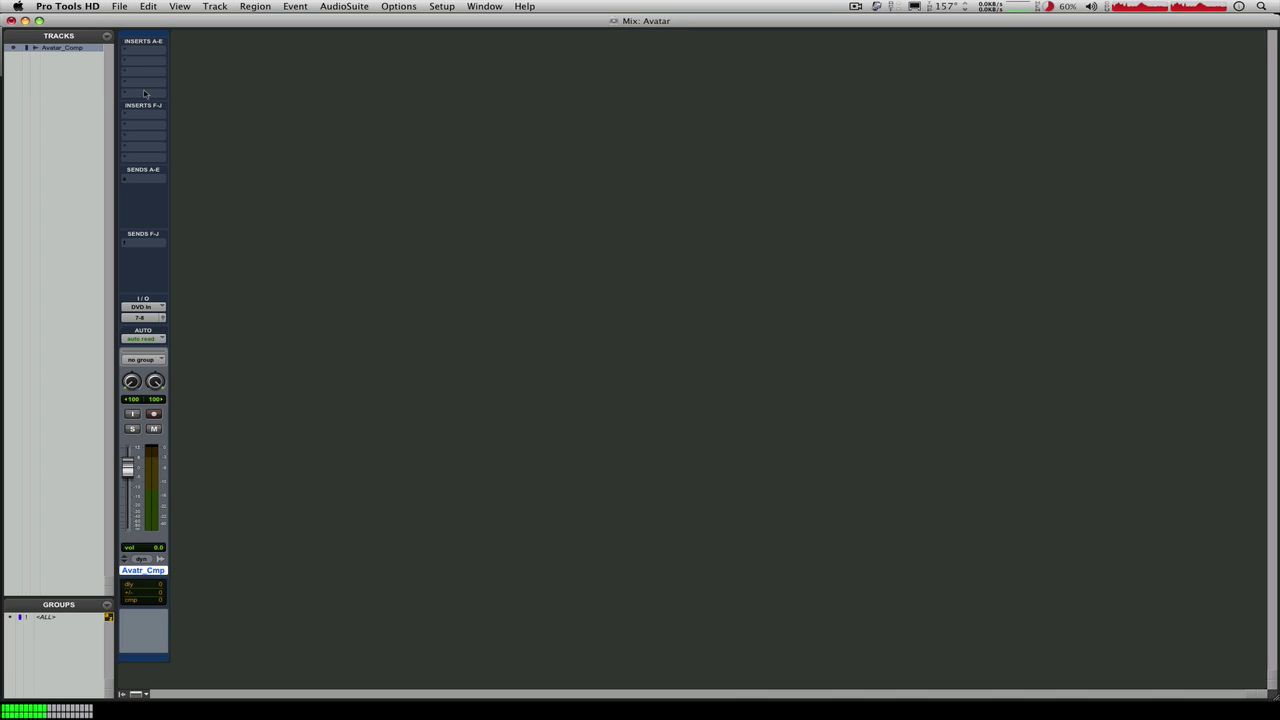
Insert the stereo multichannel TDM dynamics plug-in ff d3 Compressor+Limiter in the first insert slot of the Avatar_Comp track.
{"action": "left_click", "coordinate": [125, 54]}
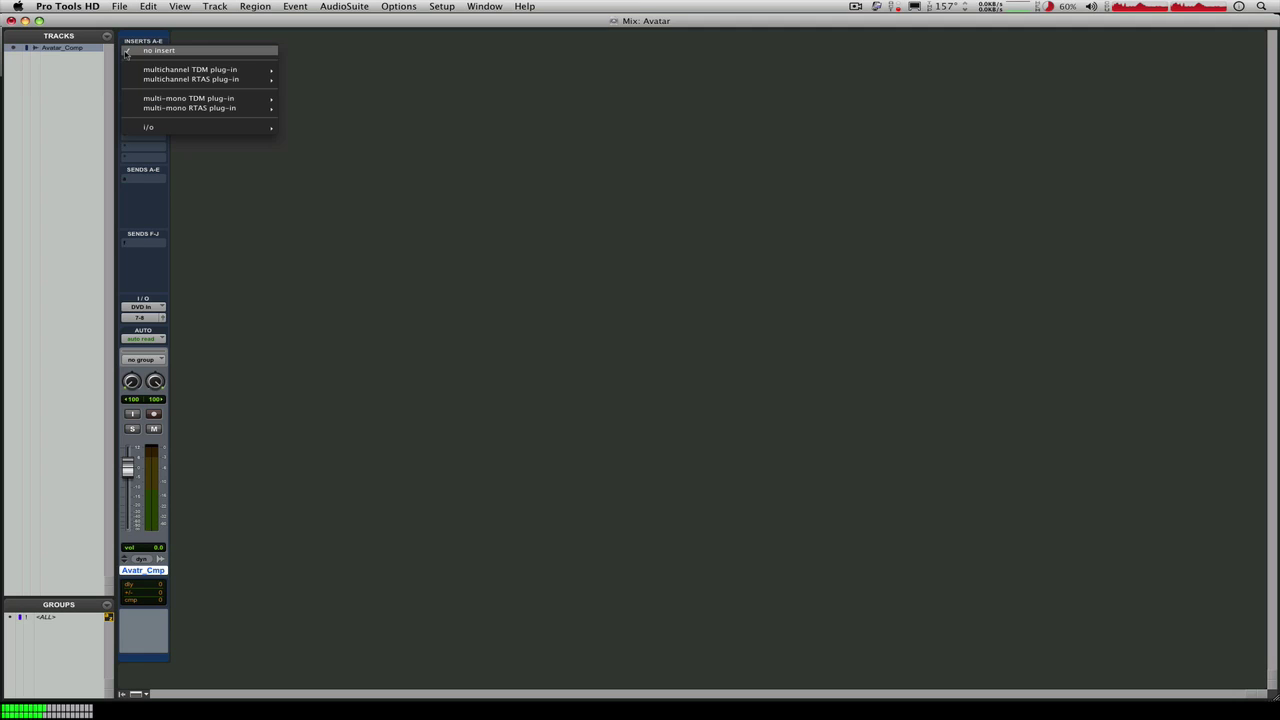
{"action": "mouse_move", "coordinate": [126, 71]}
{"action": "mouse_move", "coordinate": [358, 80]}
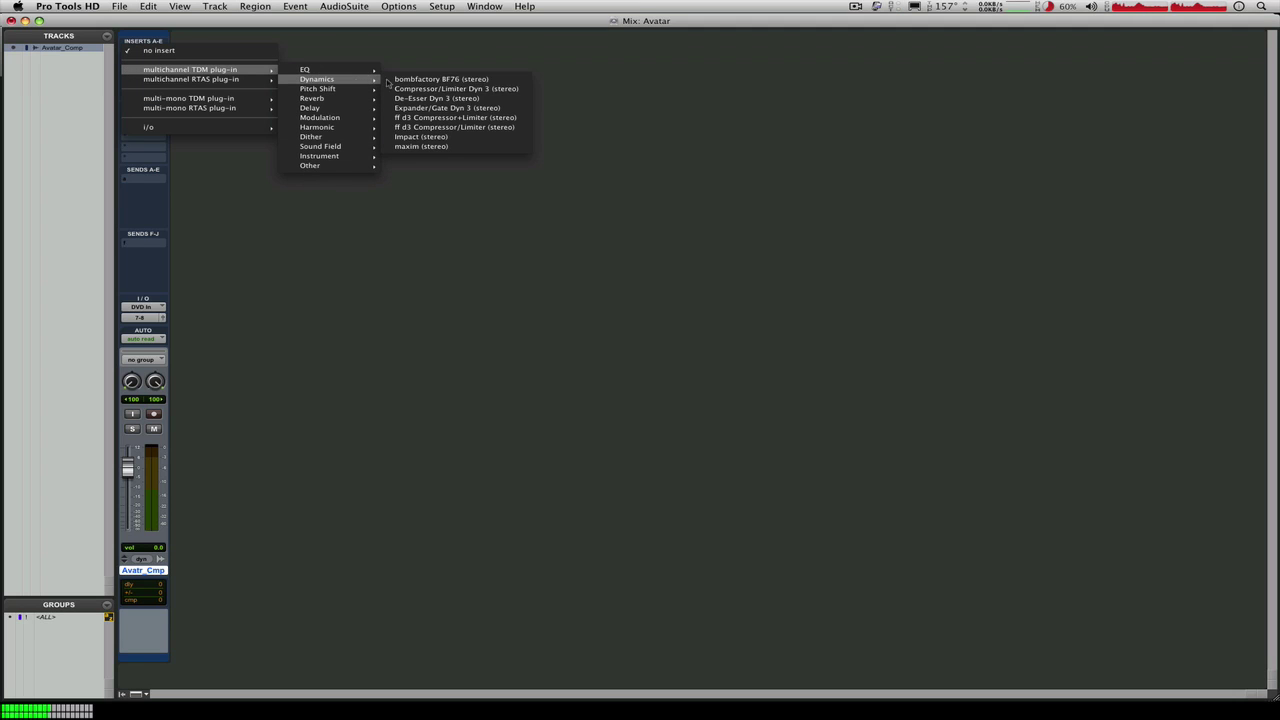
{"action": "left_click", "coordinate": [500, 119]}
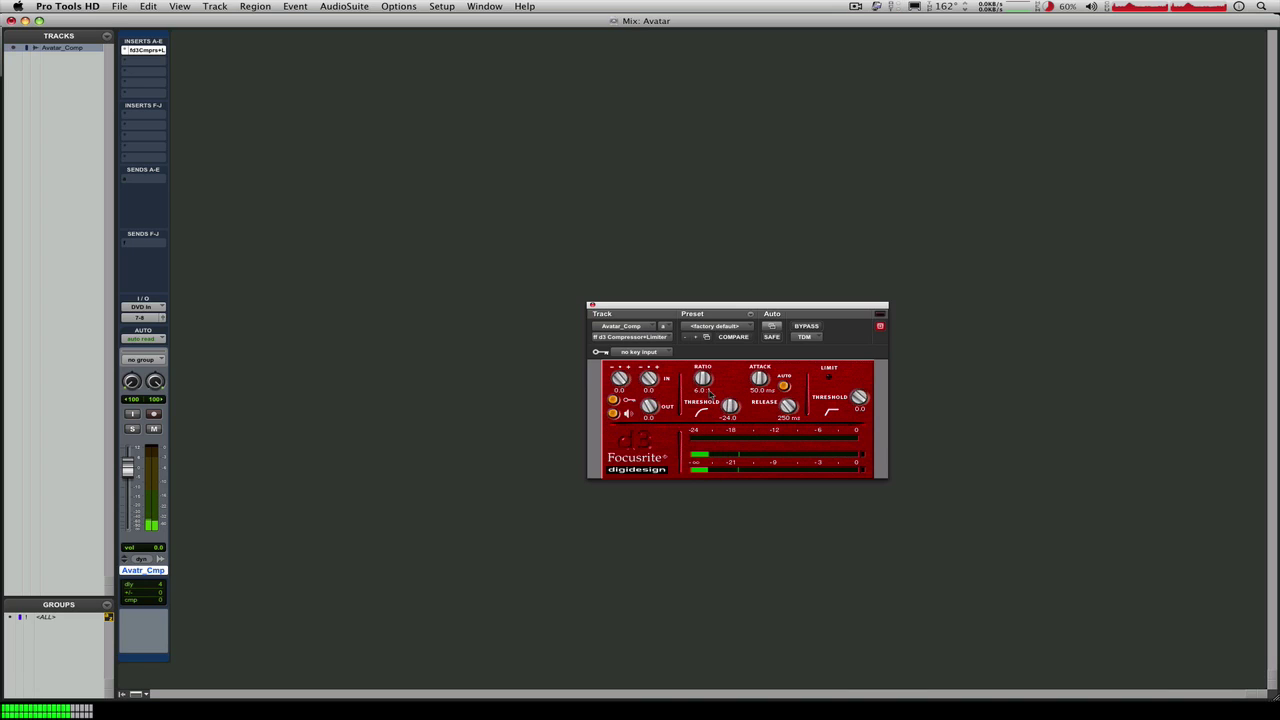
Set the compressor's ratio to 4.5:1, threshold to -40.3 and output to +7.0, and compare the sound with and without bypass.
{"action": "left_click_drag", "start_coordinate": [704, 382], "coordinate": [731, 429]}
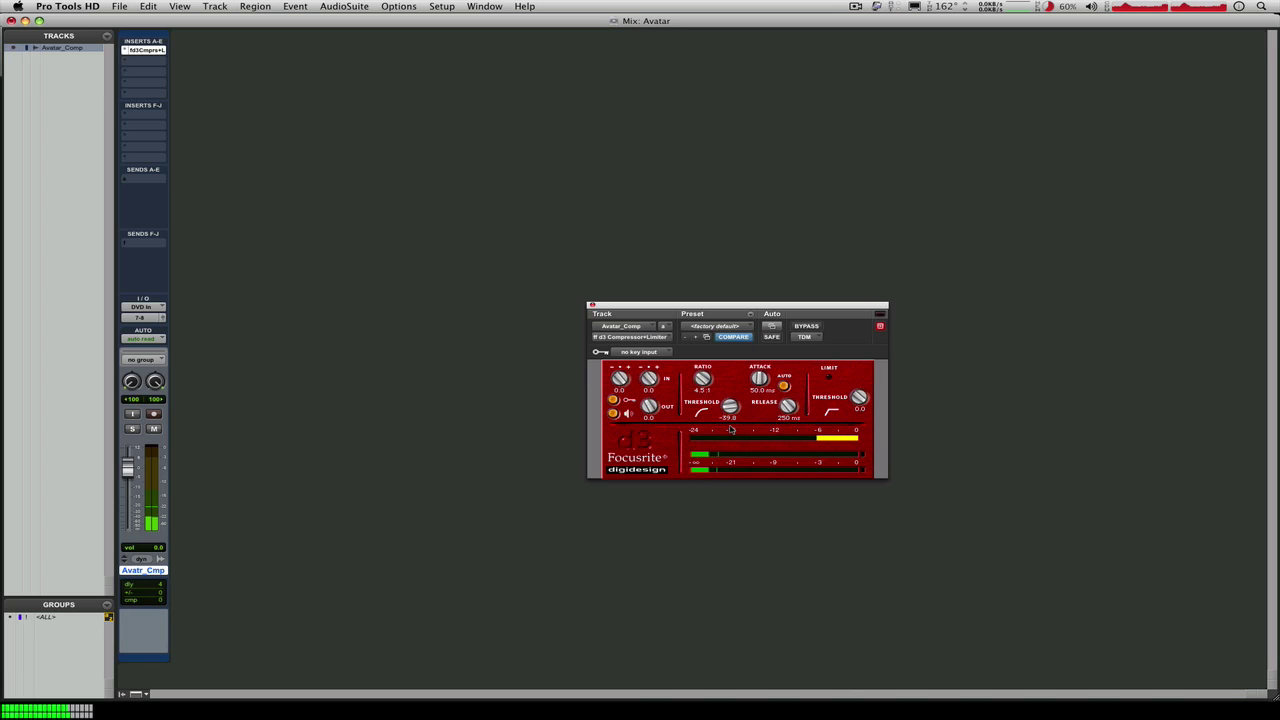
{"action": "left_click_drag", "start_coordinate": [652, 412], "coordinate": [649, 404]}
{"action": "left_click", "coordinate": [813, 327]}
{"action": "left_click", "coordinate": [807, 326]}
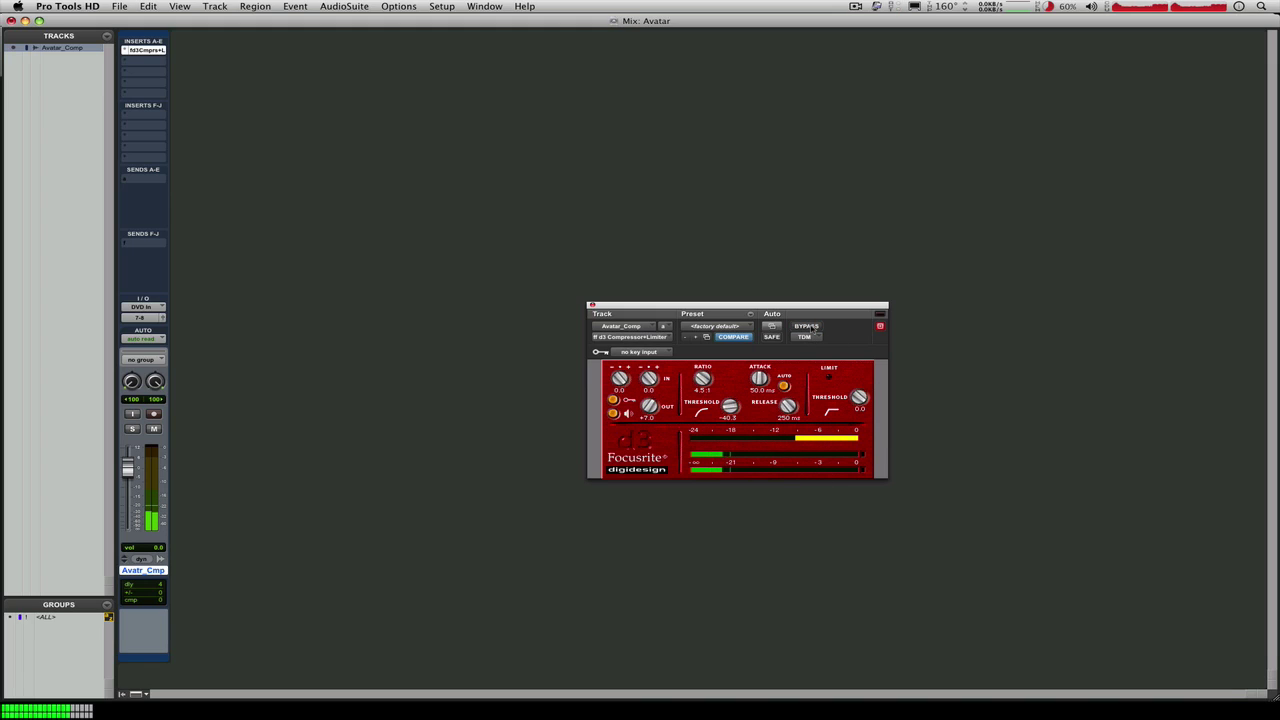
{"action": "left_click", "coordinate": [813, 327]}
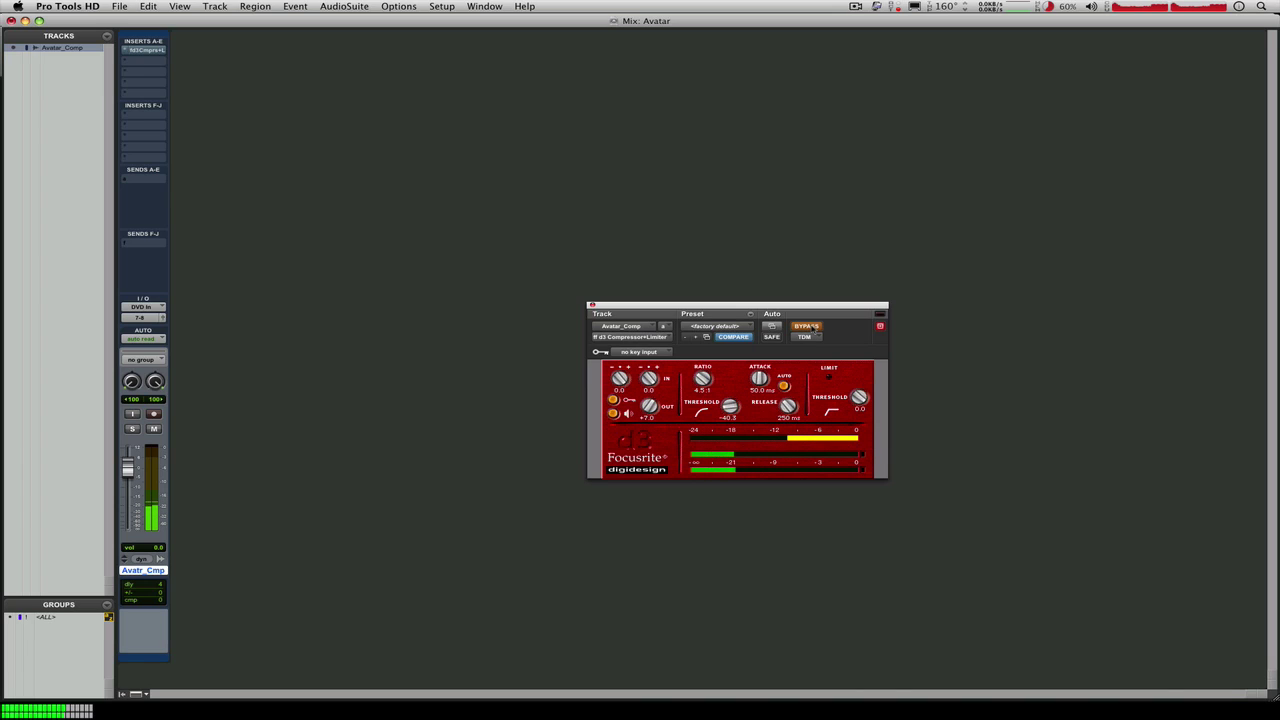
{"action": "left_click", "coordinate": [810, 326]}
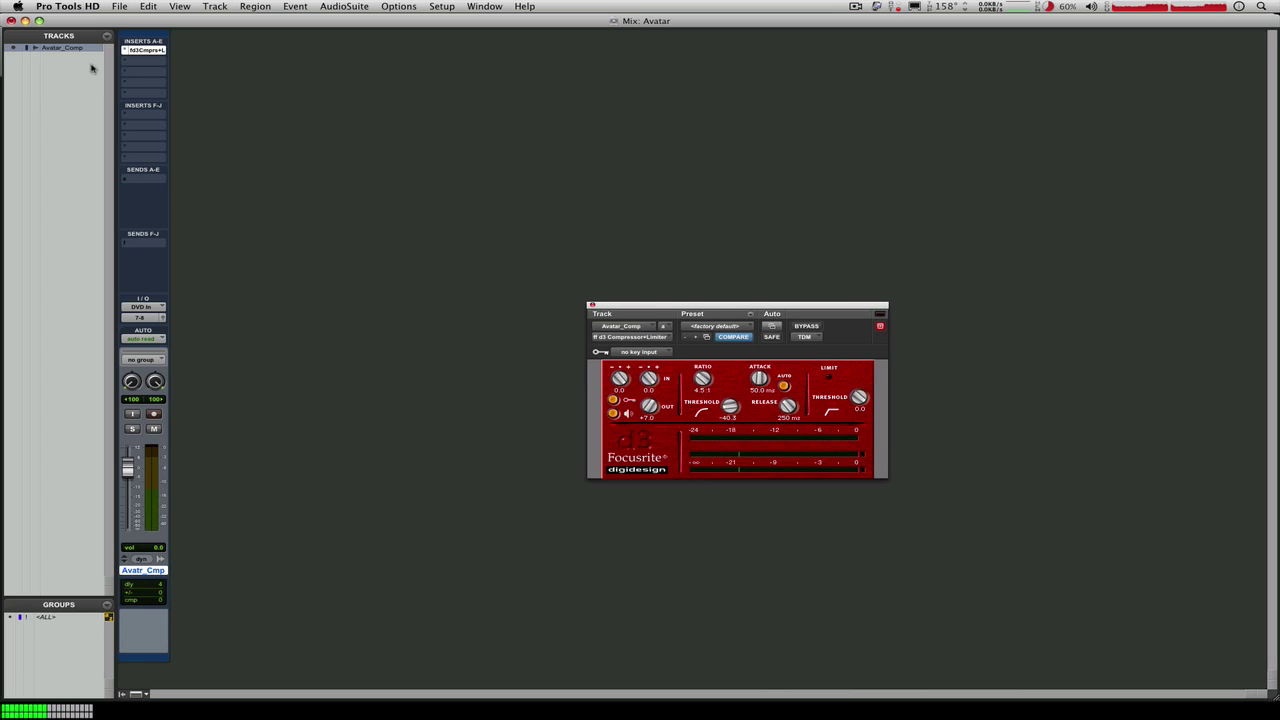
Remove the compressor from the Avatar_Comp track's first insert slot and close the plug-in window.
{"action": "left_click", "coordinate": [126, 50]}
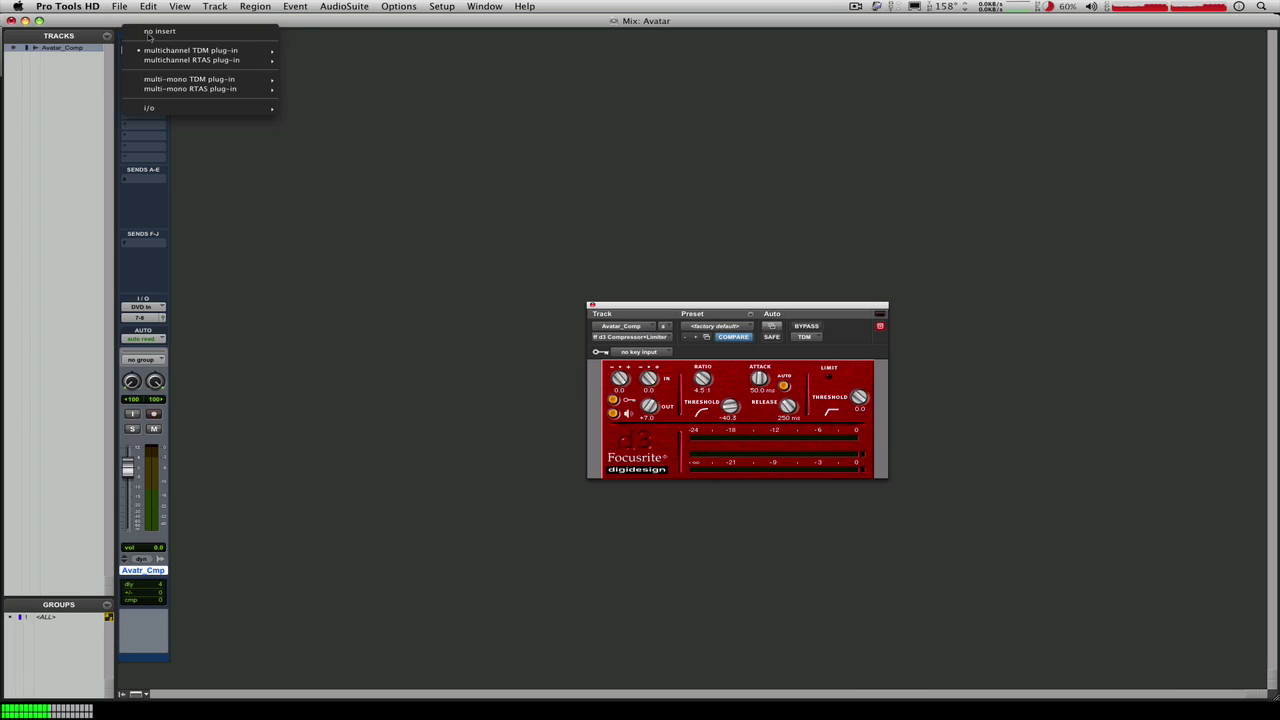
{"action": "left_click", "coordinate": [150, 34]}
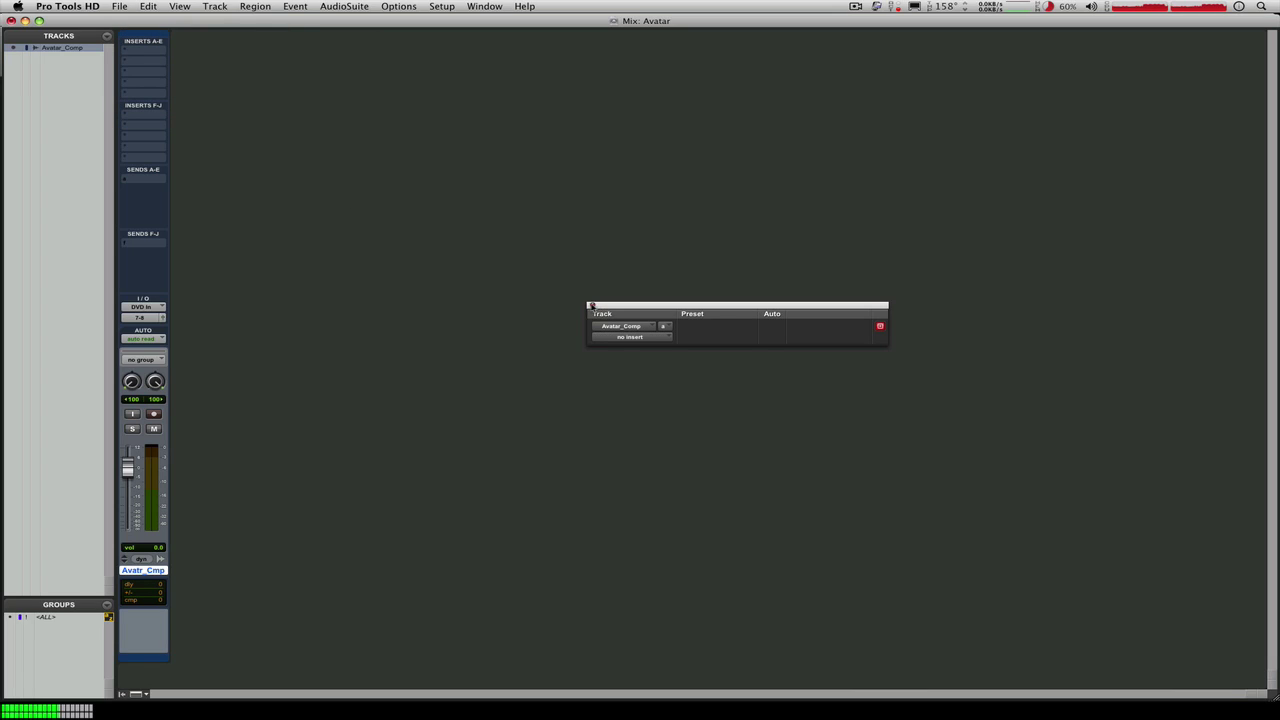
{"action": "left_click", "coordinate": [591, 305]}
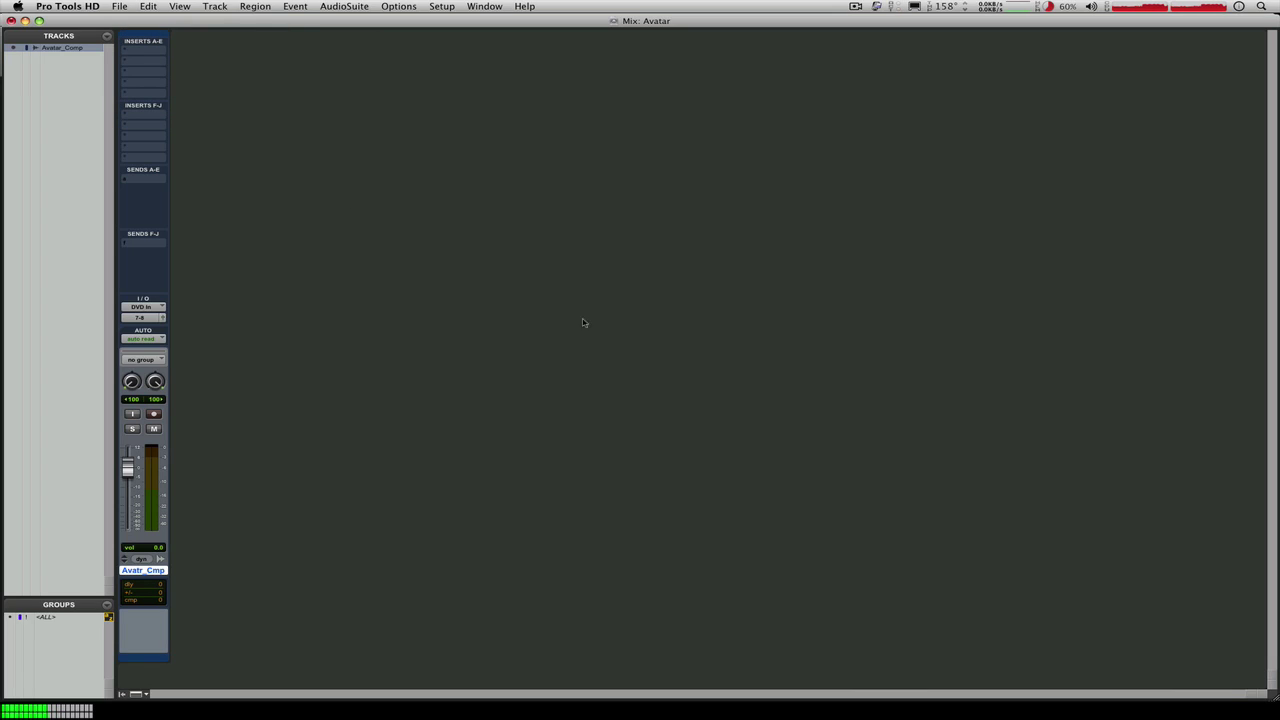
Switch the Sends A-E and Sends F-J sections of the track to the Assignments view.
{"action": "left_click", "coordinate": [126, 180]}
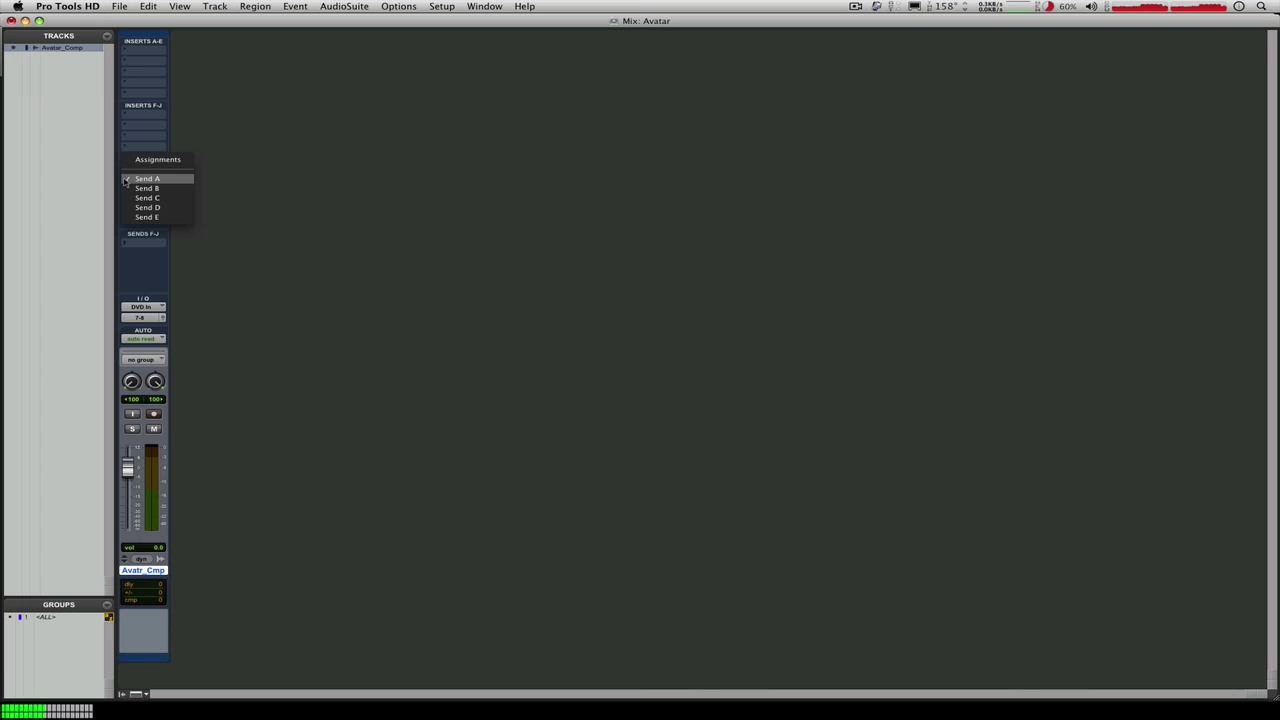
{"action": "left_click", "coordinate": [157, 191]}
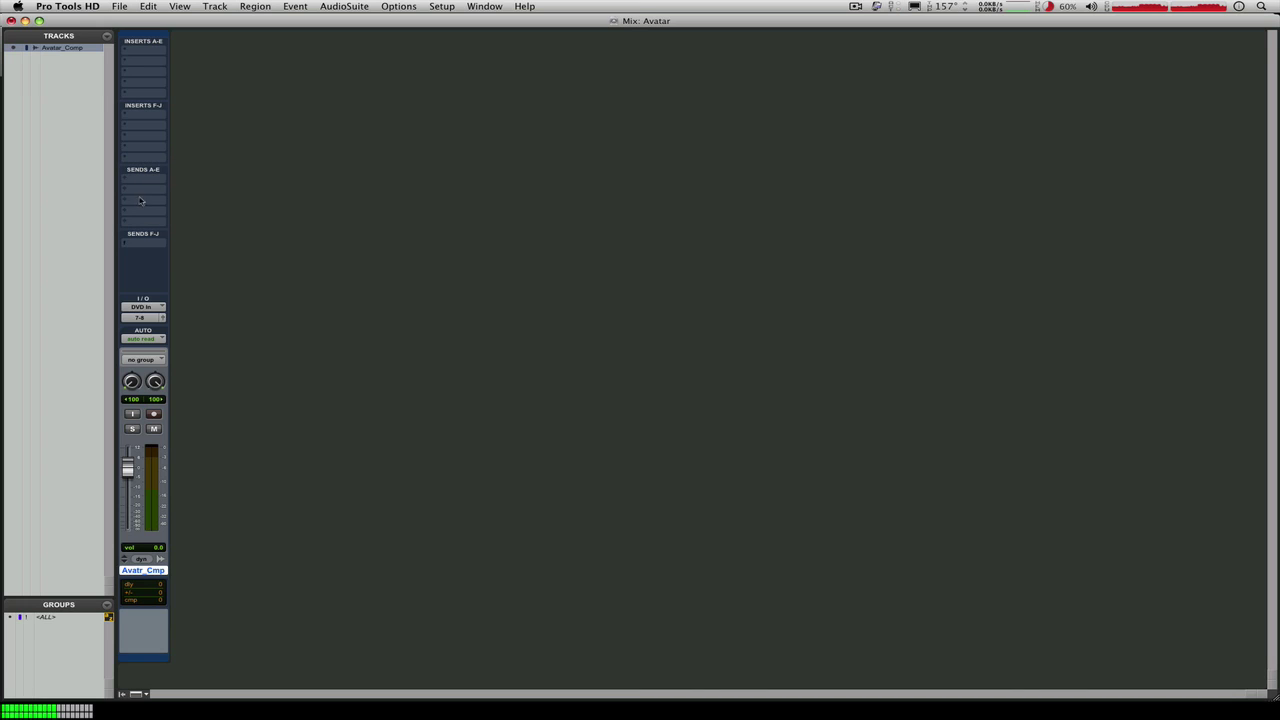
{"action": "left_click", "coordinate": [126, 245]}
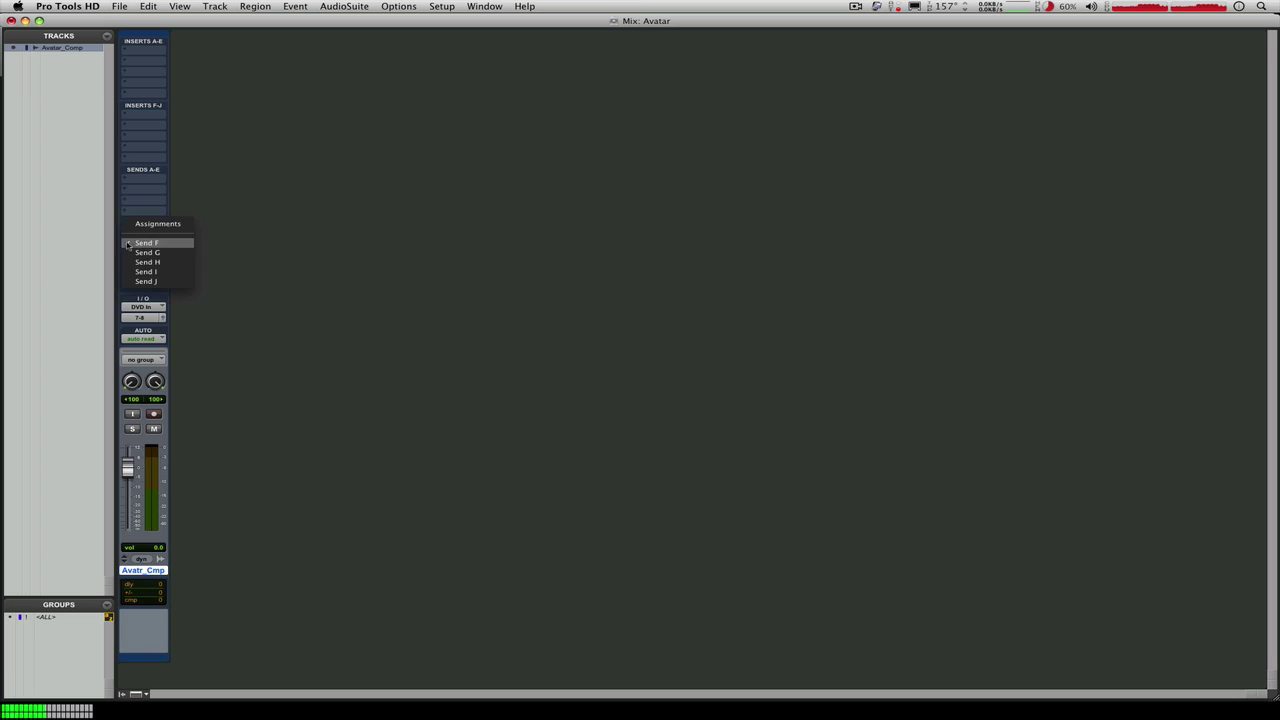
{"action": "left_click", "coordinate": [253, 293]}
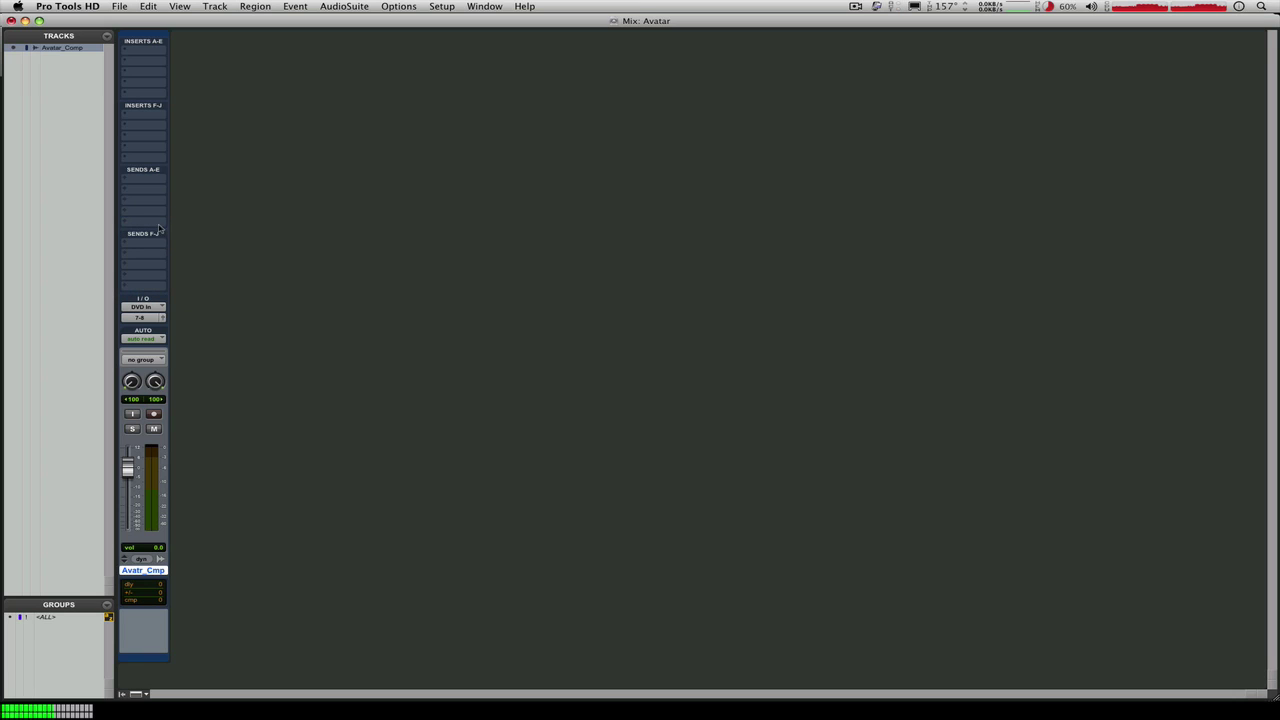
{"action": "left_click", "coordinate": [126, 183]}
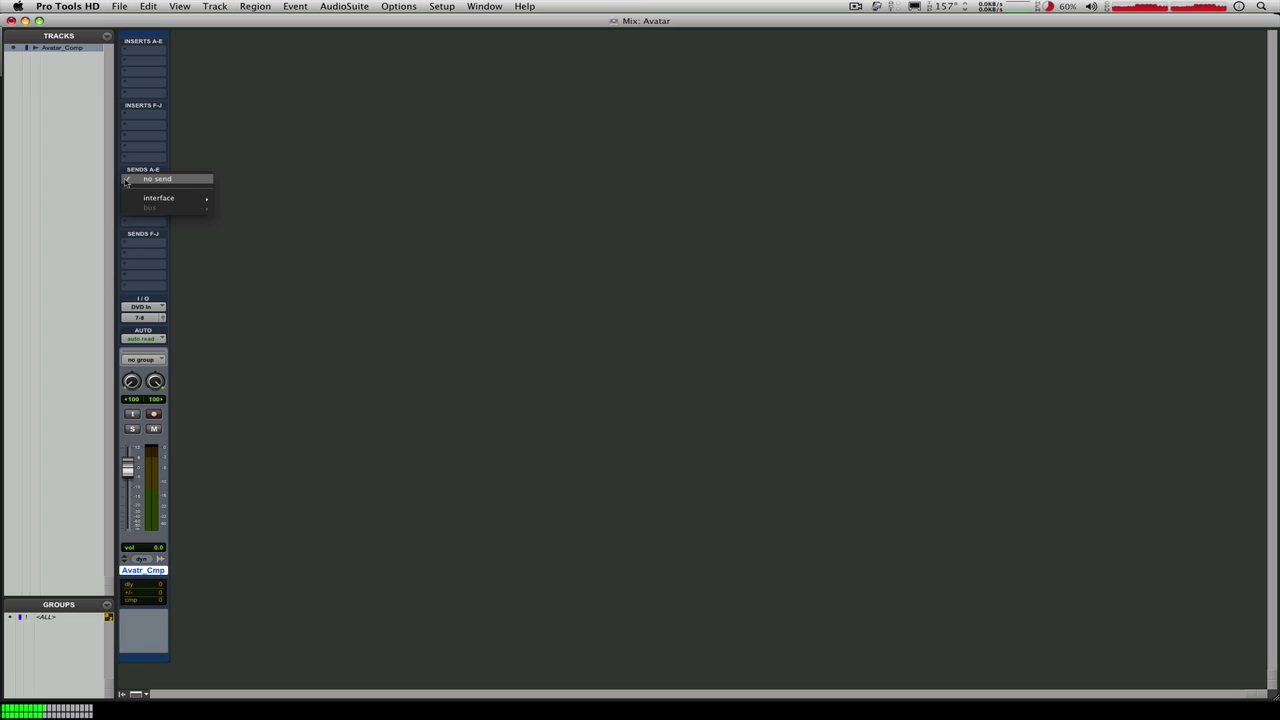
{"action": "left_click", "coordinate": [559, 201]}
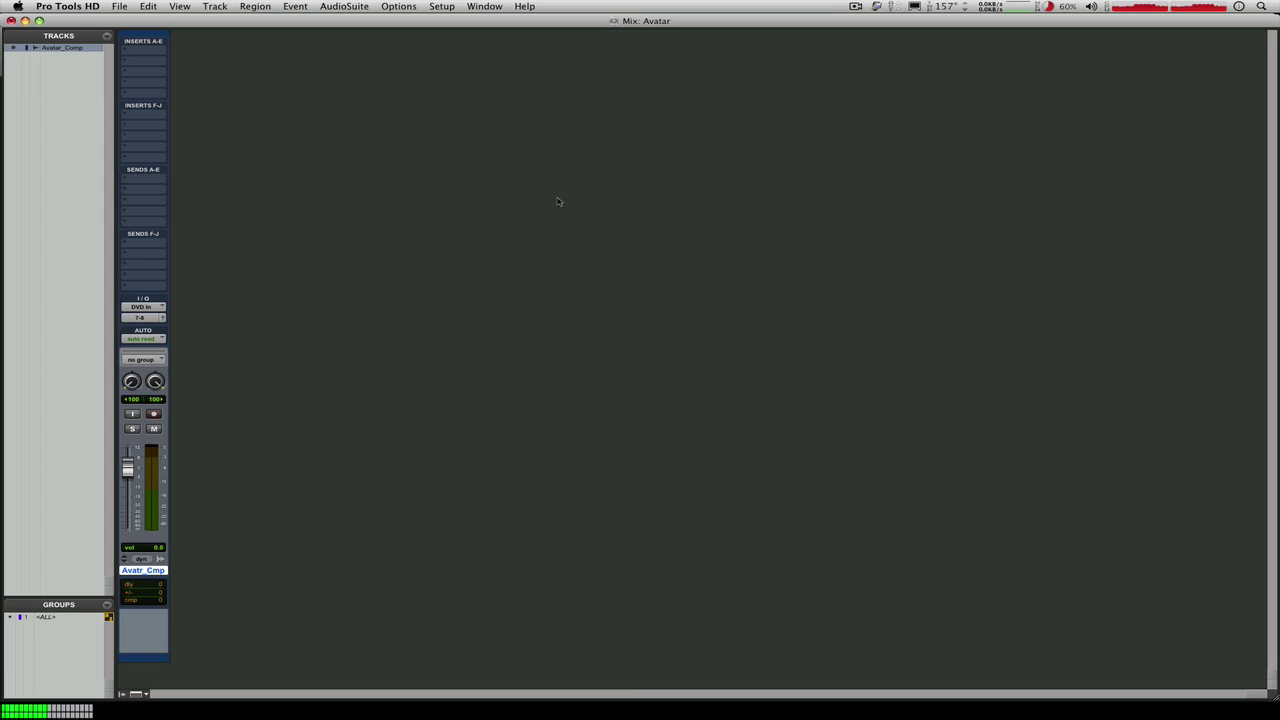
{"action": "left_click", "coordinate": [125, 182]}
{"action": "mouse_move", "coordinate": [129, 202]}
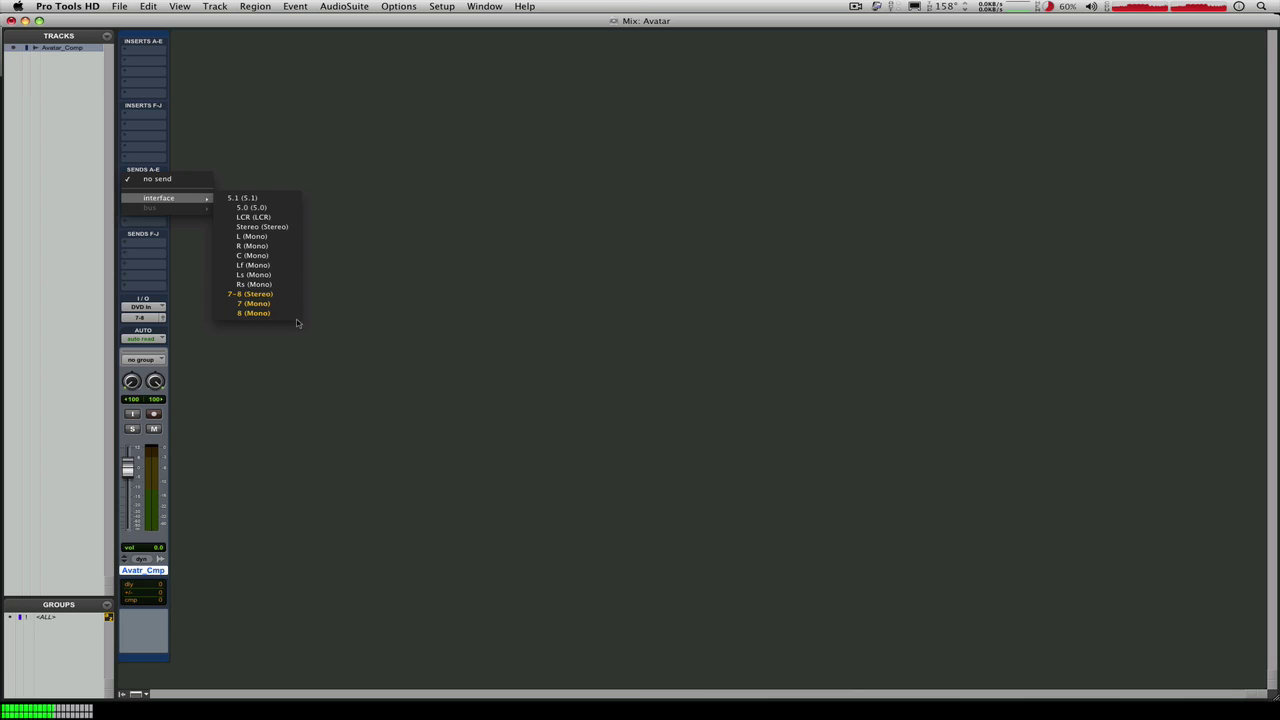
{"action": "left_click", "coordinate": [480, 307]}
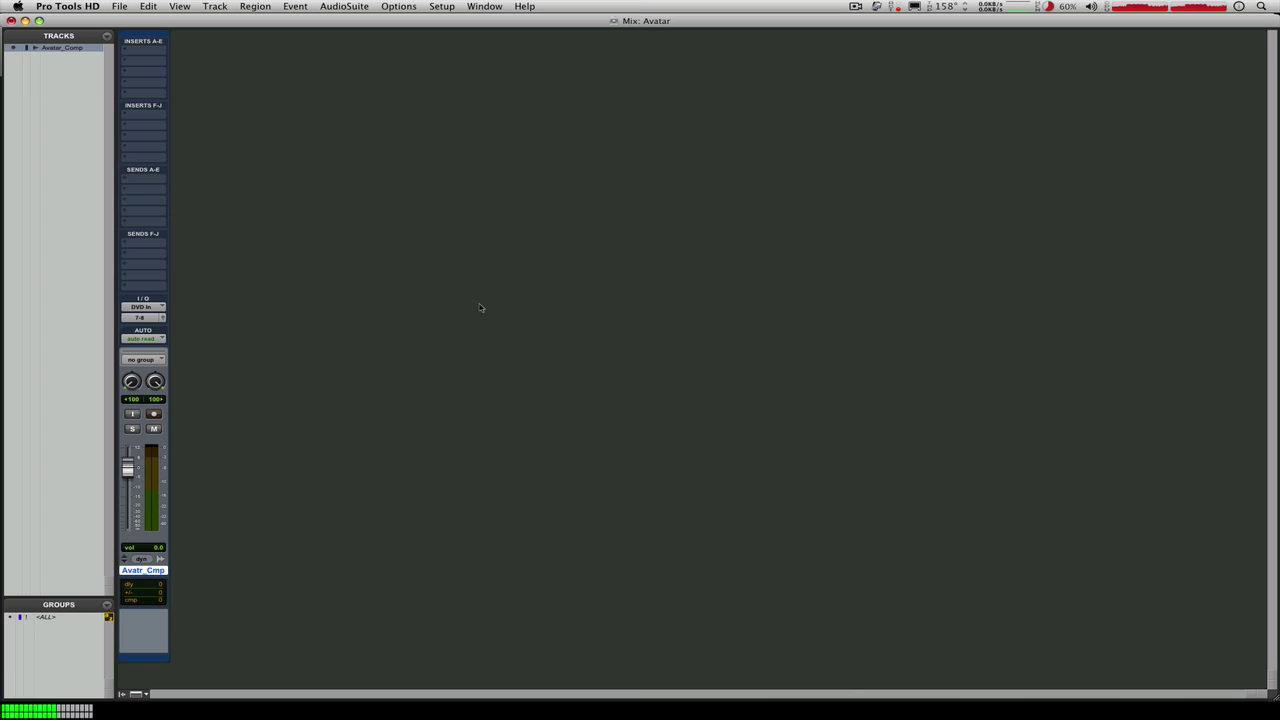
Create a new stereo bus path named Reverb in the I/O Setup.
{"action": "left_click", "coordinate": [441, 6]}
{"action": "left_click", "coordinate": [478, 74]}
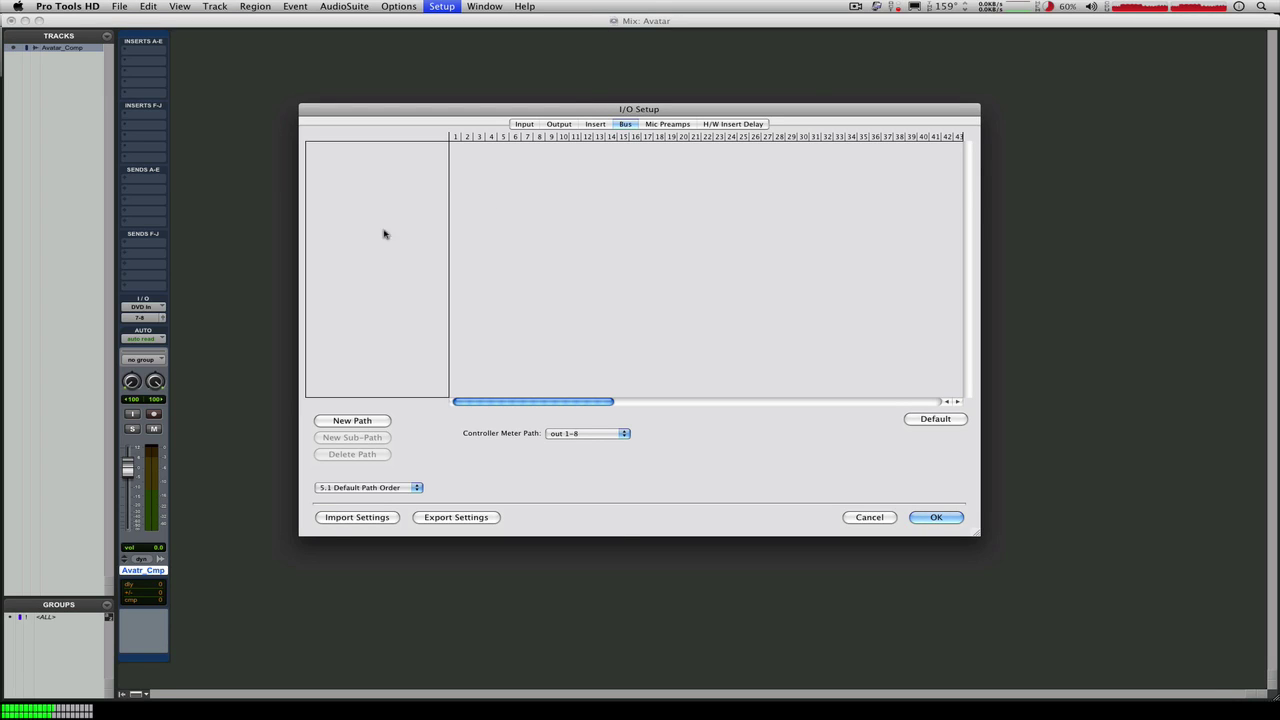
{"action": "left_click", "coordinate": [370, 423]}
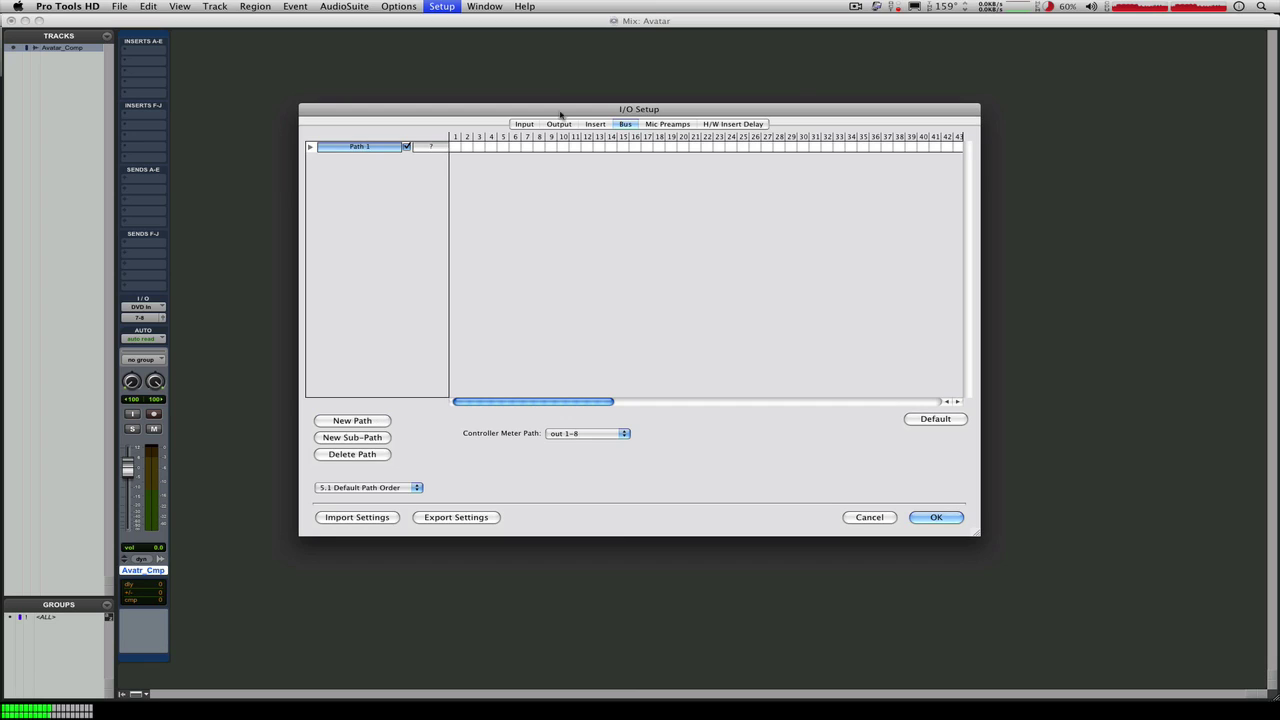
{"action": "left_click", "coordinate": [440, 148]}
{"action": "left_click", "coordinate": [434, 158]}
{"action": "left_click", "coordinate": [389, 146]}
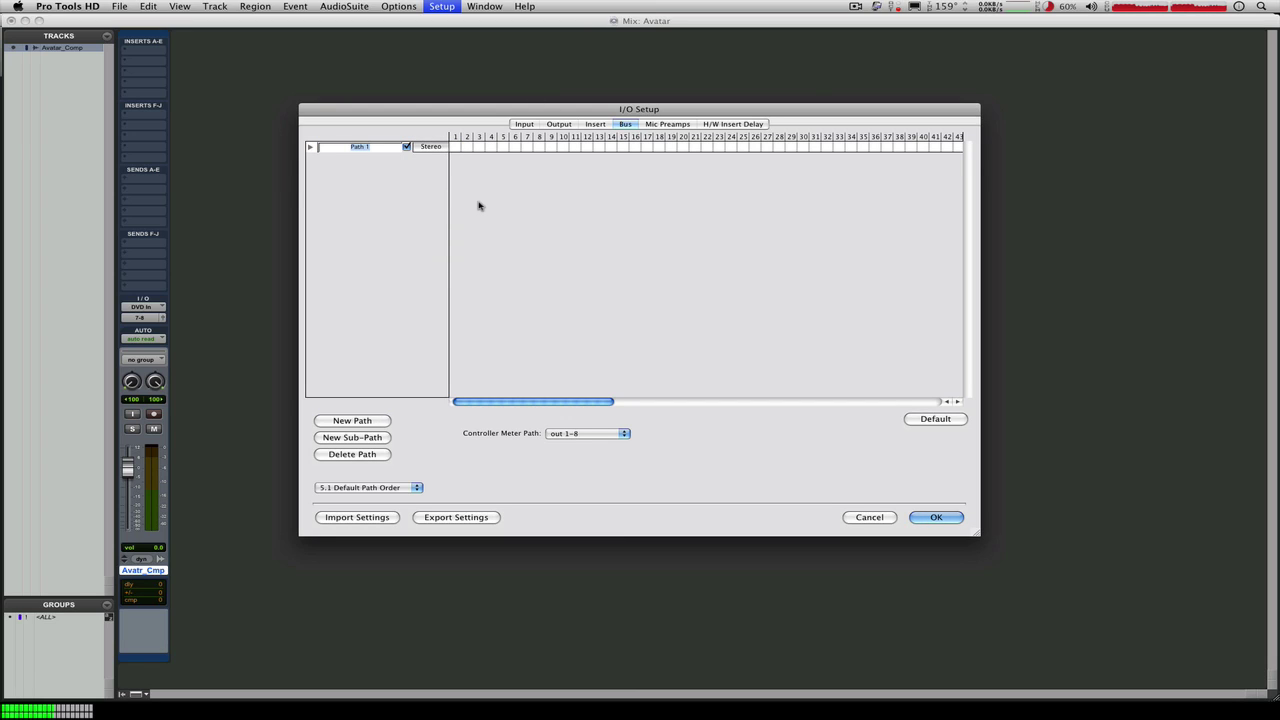
{"action": "type", "text": "Reverb"}
{"action": "key", "text": "Return"}
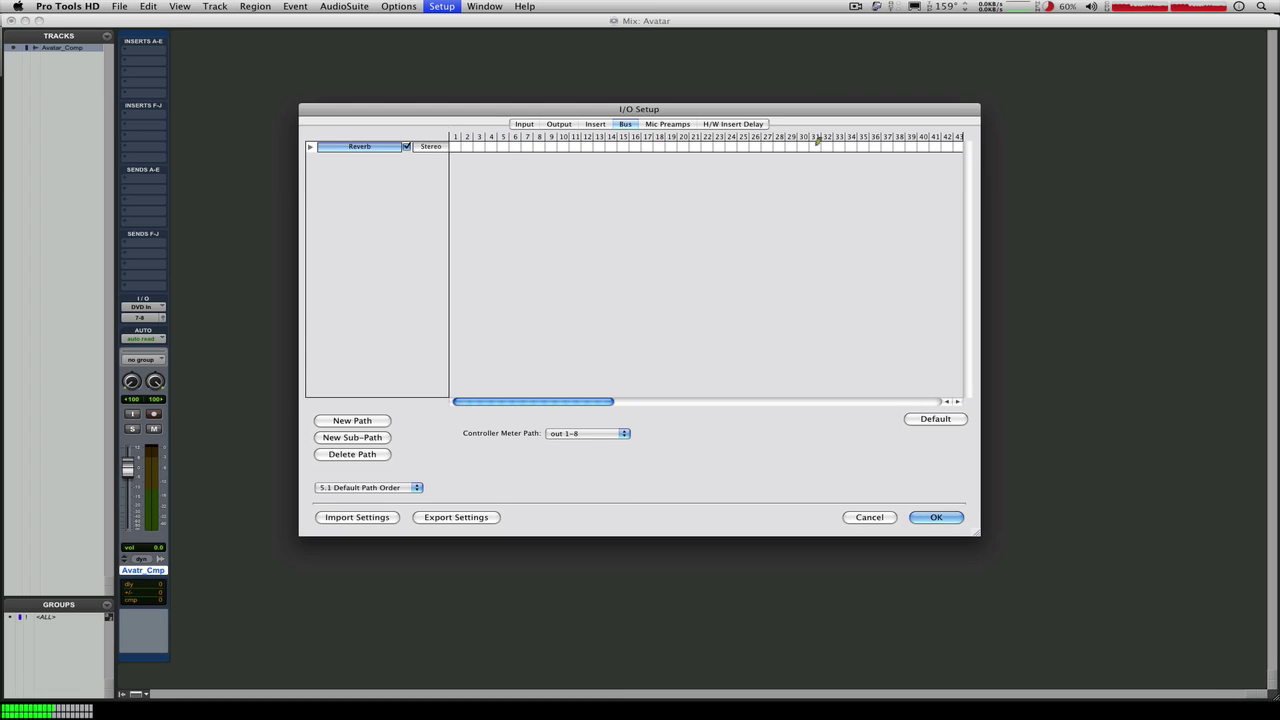
Map the Reverb path to buses 1 and 2 and apply the I/O Setup.
{"action": "left_click_drag", "start_coordinate": [575, 403], "coordinate": [946, 403]}
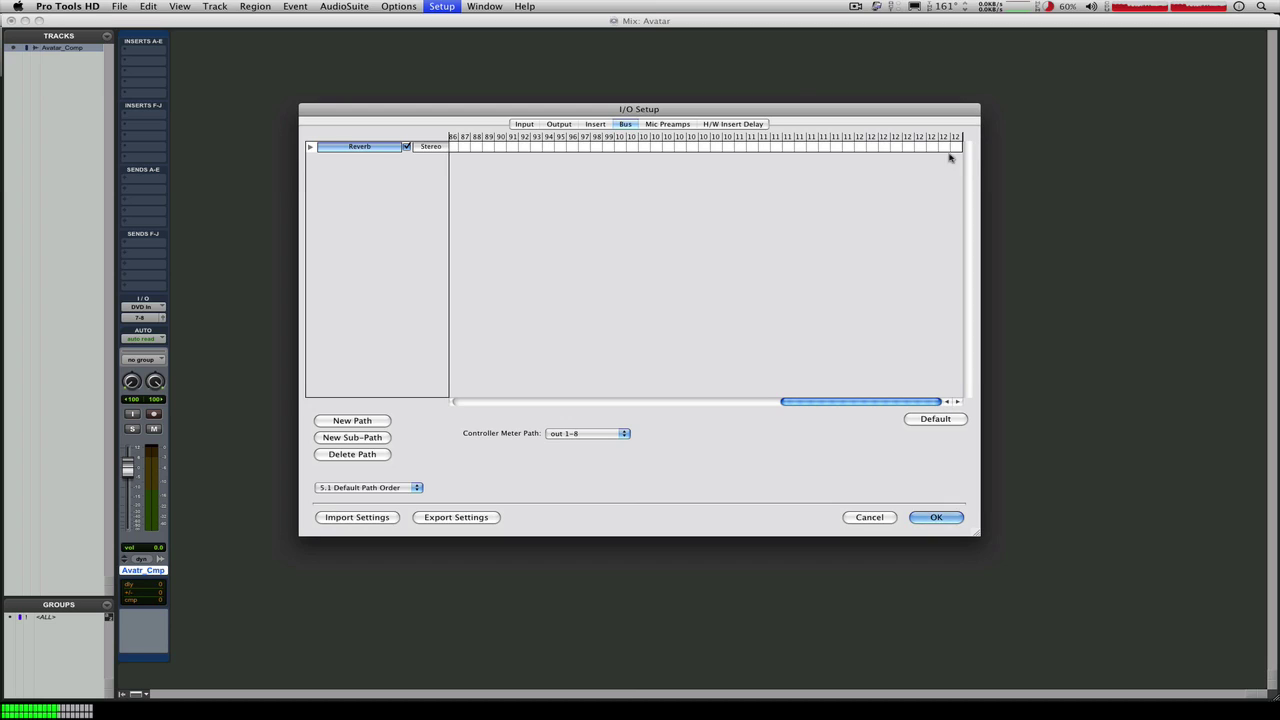
{"action": "left_click_drag", "start_coordinate": [920, 404], "coordinate": [512, 404]}
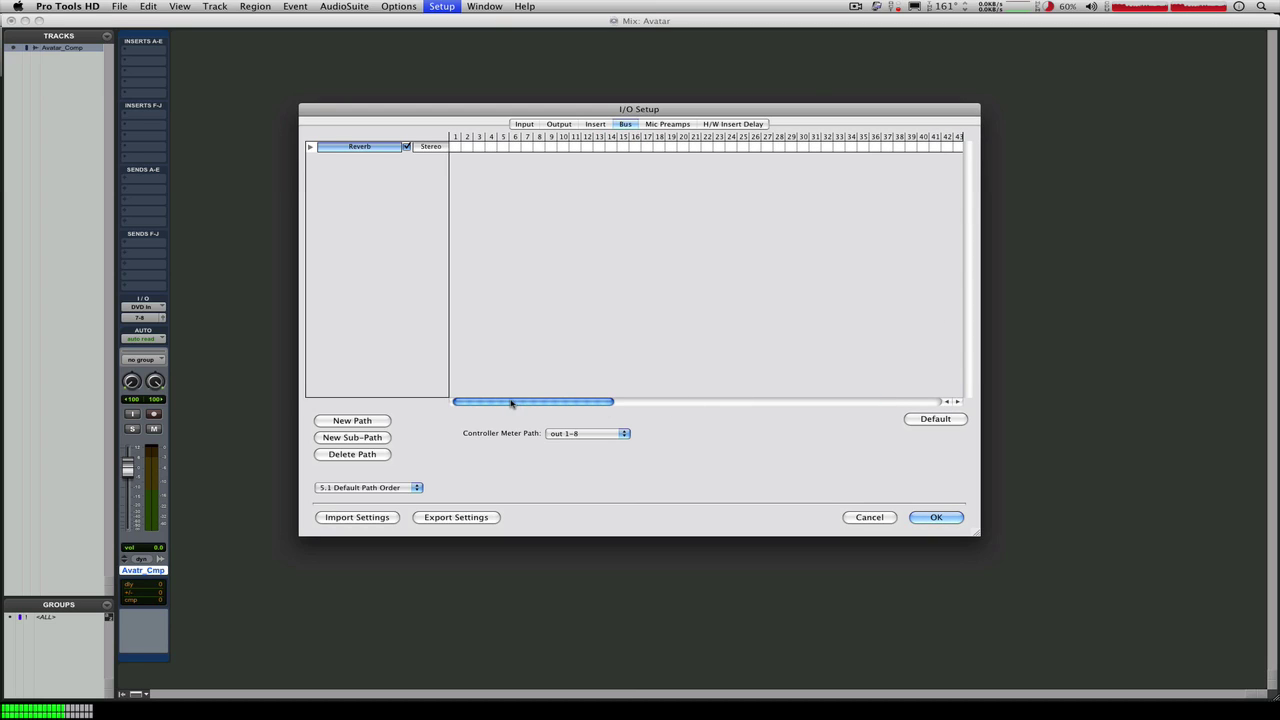
{"action": "left_click", "coordinate": [457, 146]}
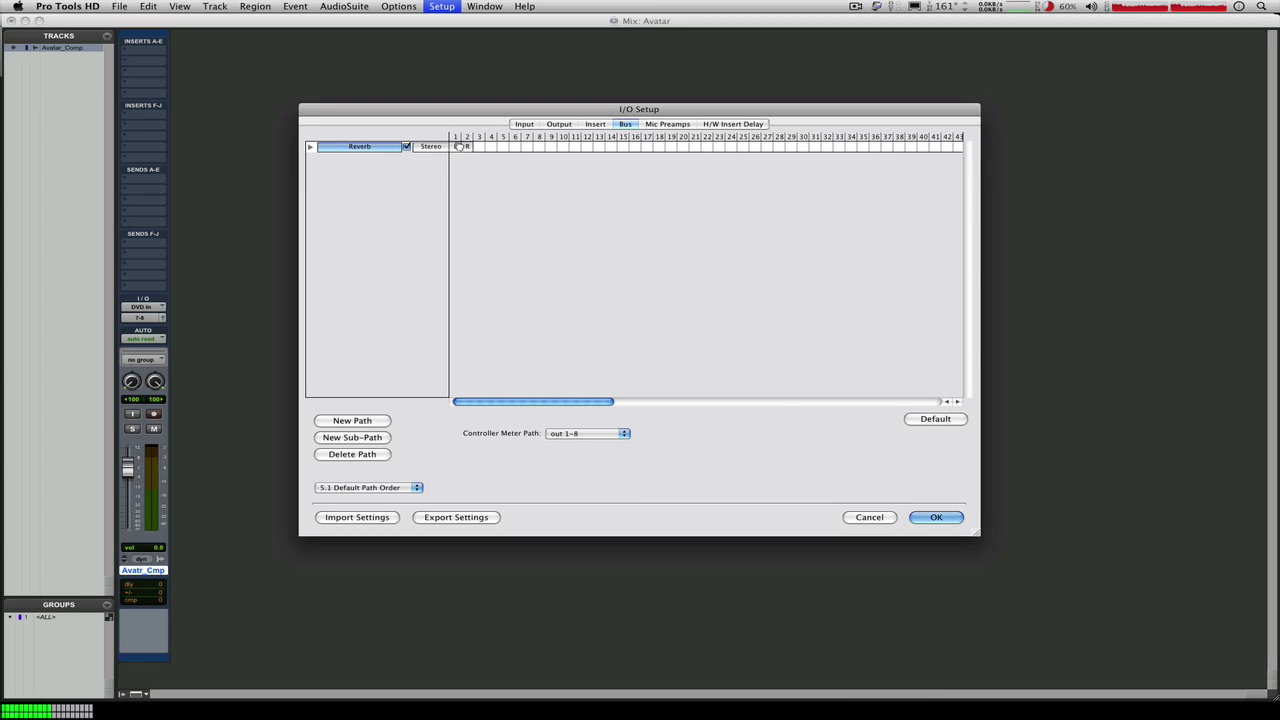
{"action": "left_click", "coordinate": [936, 518]}
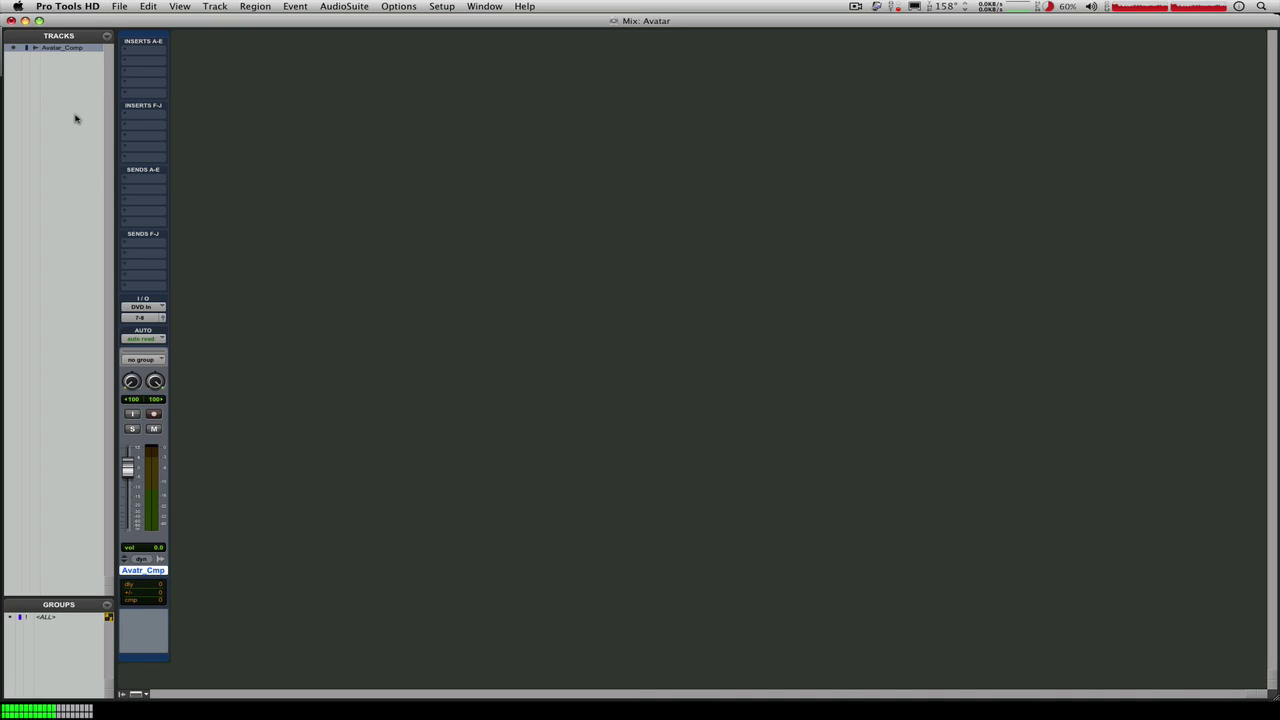
Assign the first send of the Avatar_Comp track to the Reverb bus and move its send window away from the centre.
{"action": "left_click", "coordinate": [128, 178]}
{"action": "mouse_move", "coordinate": [142, 213]}
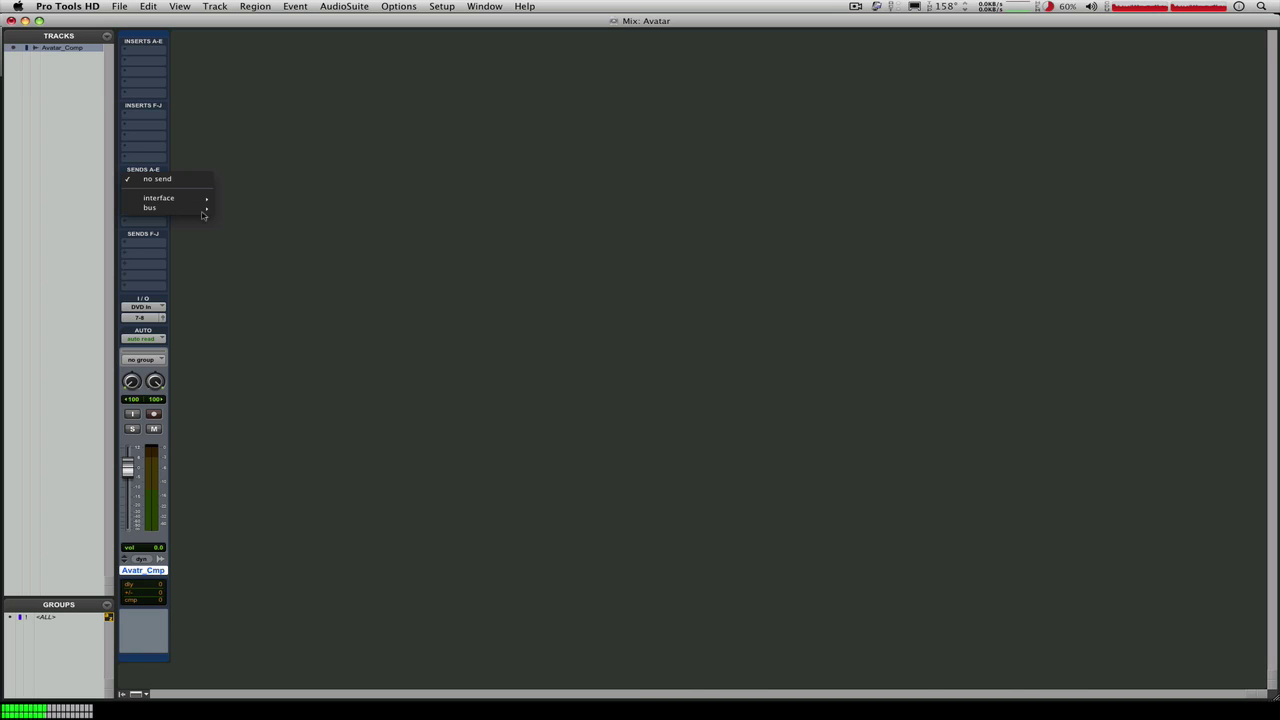
{"action": "left_click", "coordinate": [237, 212]}
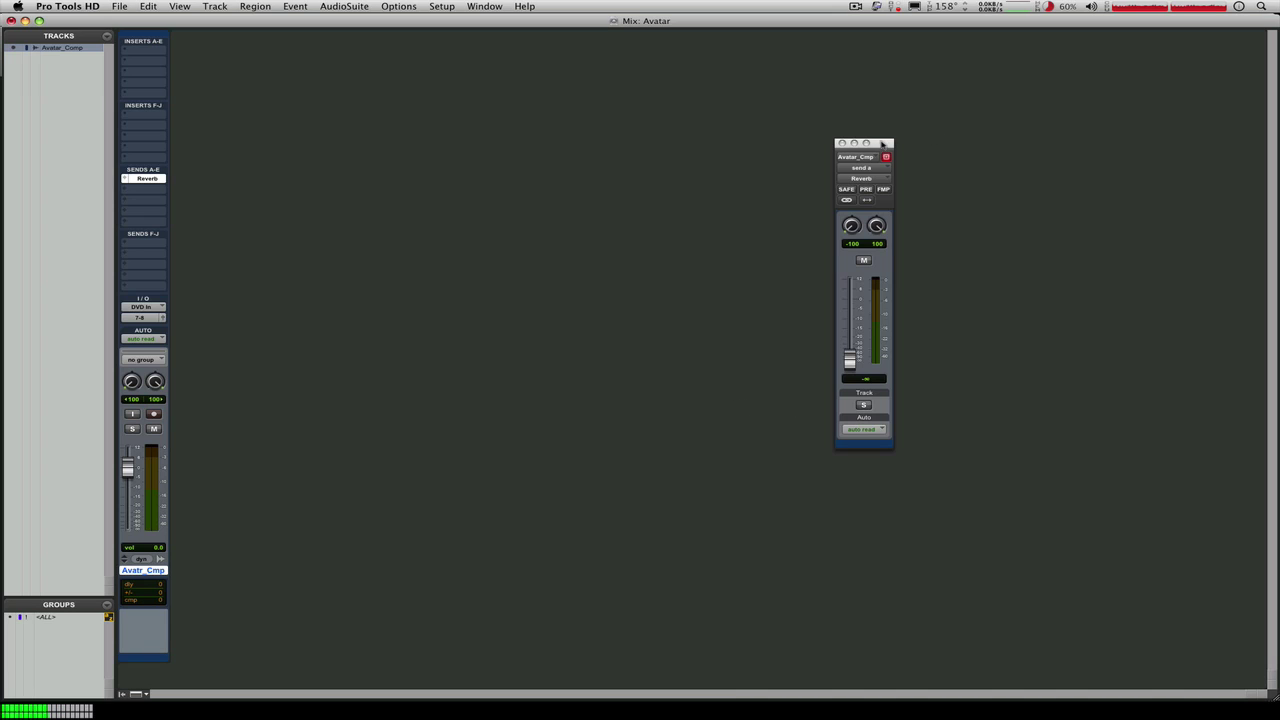
{"action": "left_click_drag", "start_coordinate": [881, 143], "coordinate": [1050, 245]}
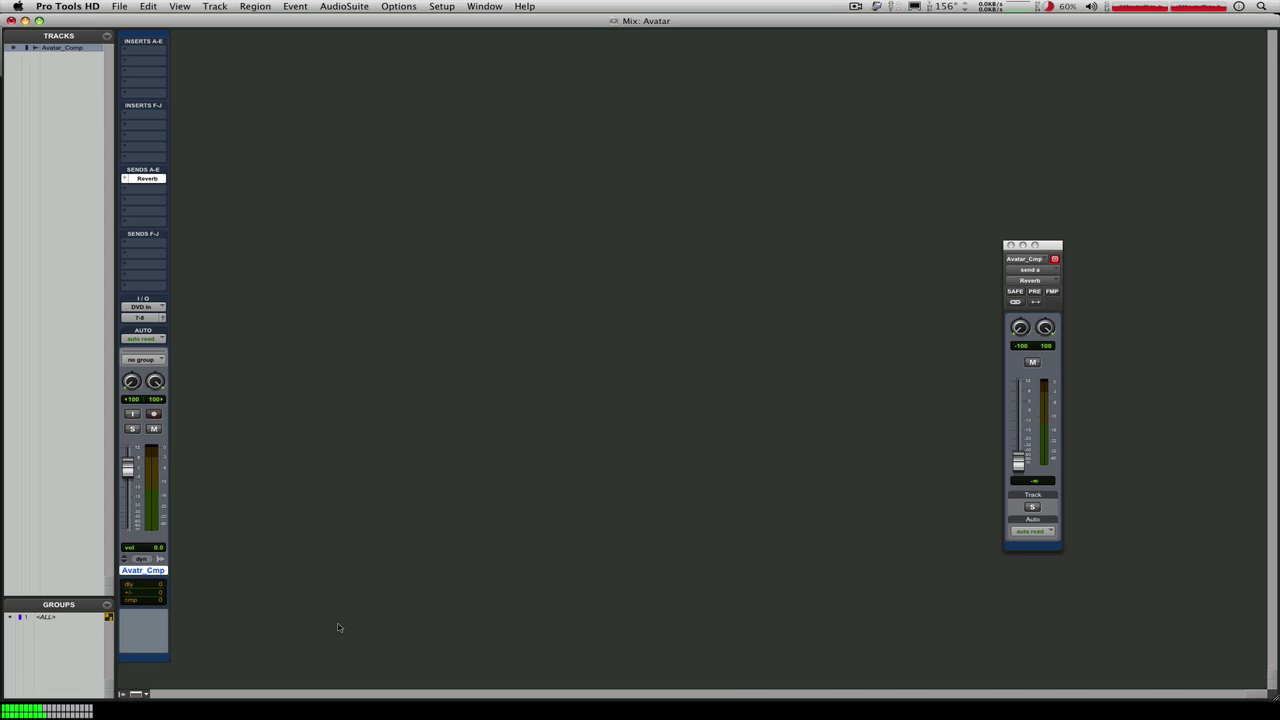
Create one new stereo Aux Input track.
{"action": "key", "text": "super+shift+n"}
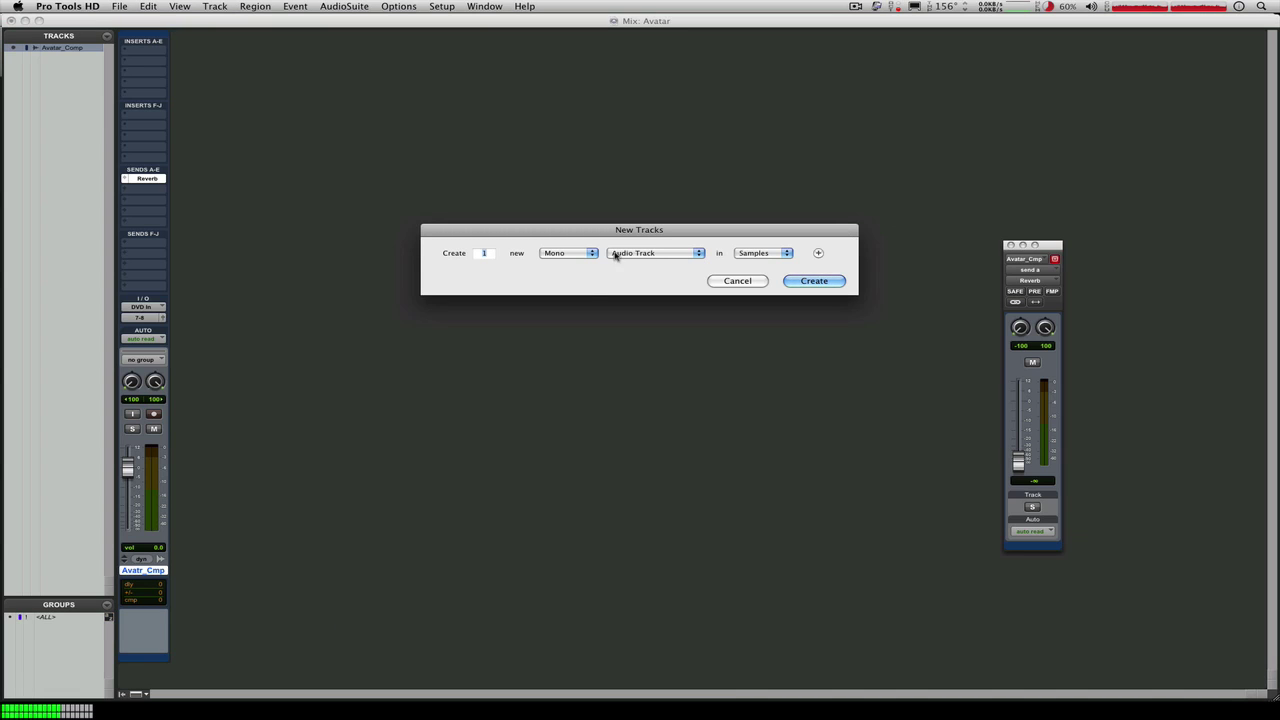
{"action": "left_click", "coordinate": [594, 255]}
{"action": "left_click", "coordinate": [593, 255]}
{"action": "left_click", "coordinate": [582, 253]}
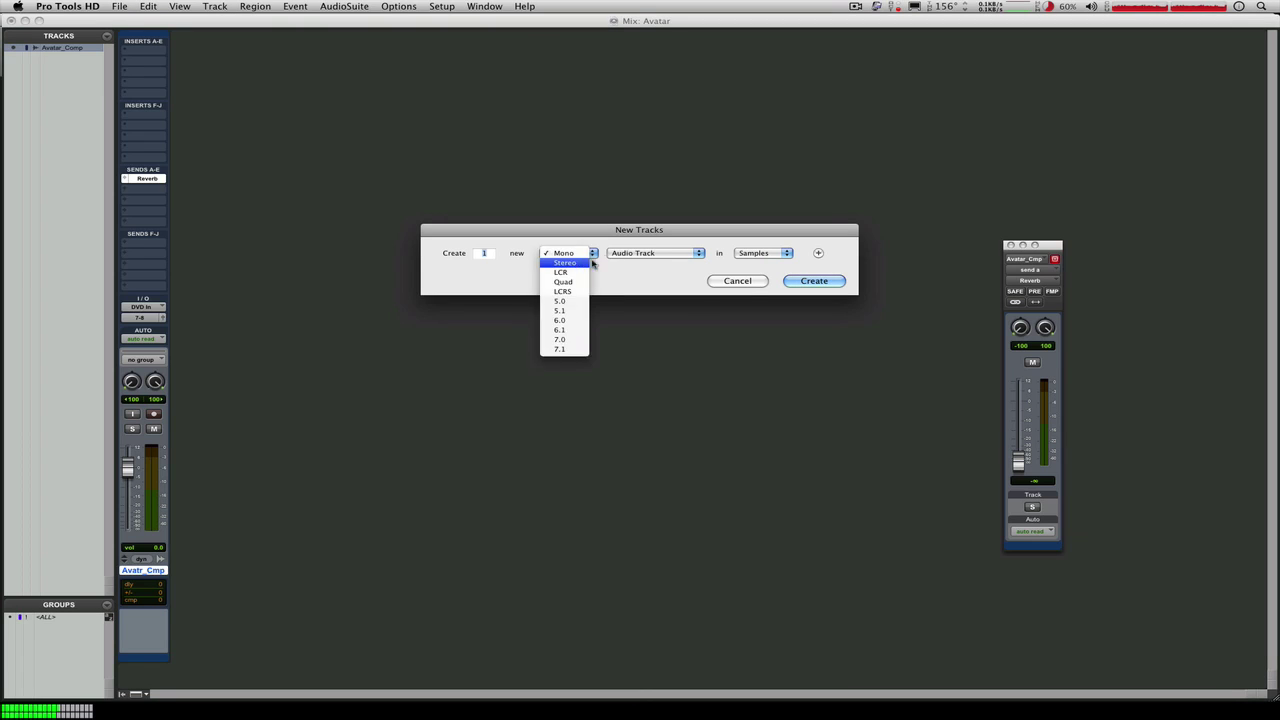
{"action": "left_click", "coordinate": [590, 262]}
{"action": "left_click", "coordinate": [646, 253]}
{"action": "left_click", "coordinate": [636, 265]}
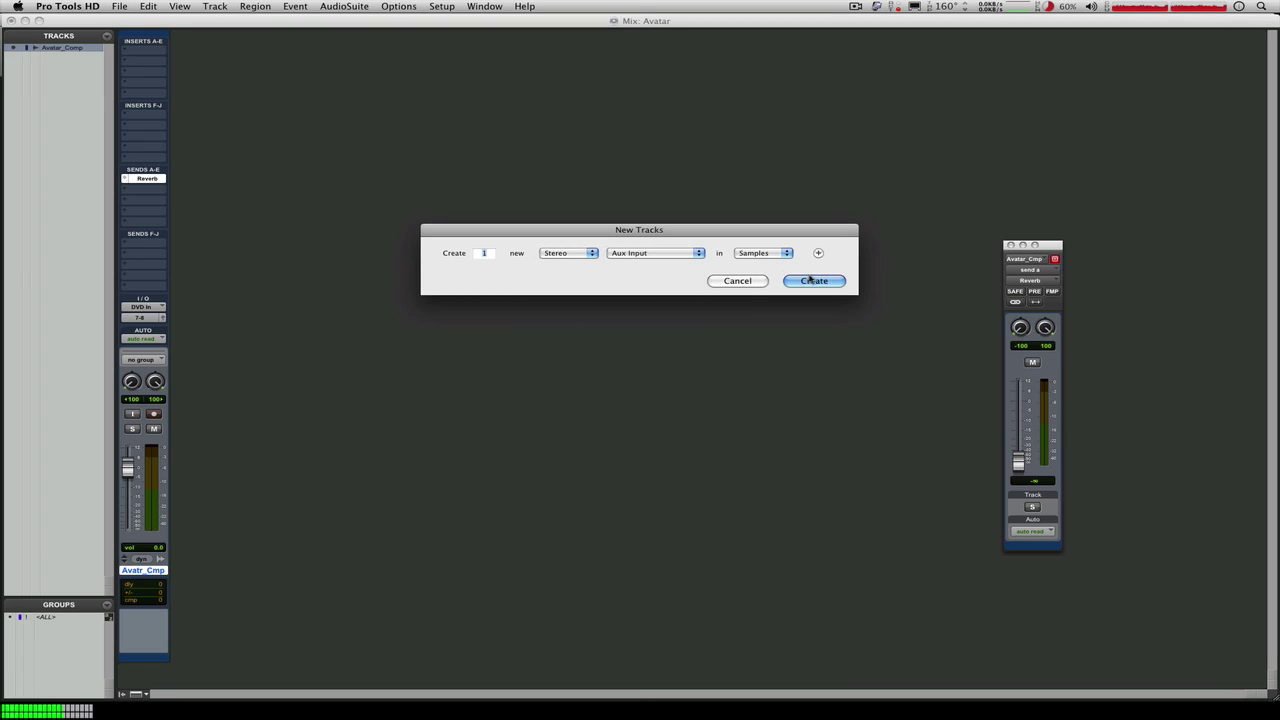
{"action": "left_click", "coordinate": [812, 280]}
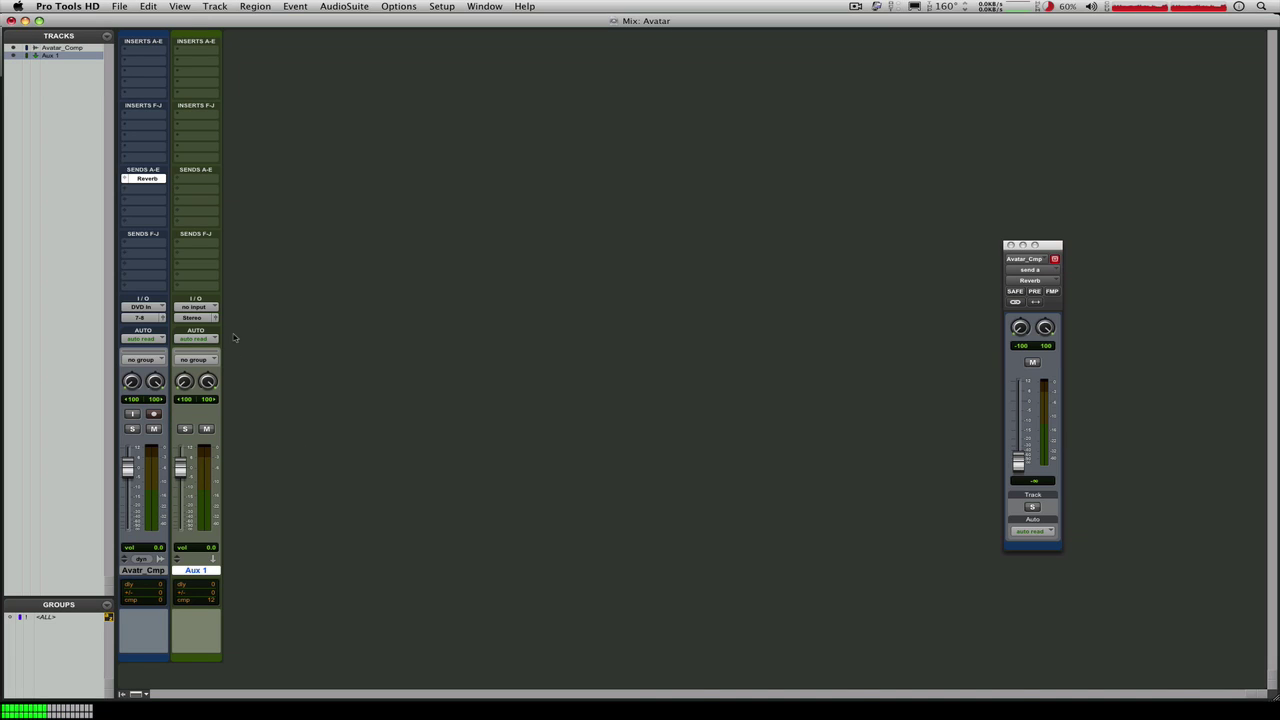
Check the Aux 1 track's view options in the Edit window and return to the Mix window.
{"action": "key", "text": "super+equal"}
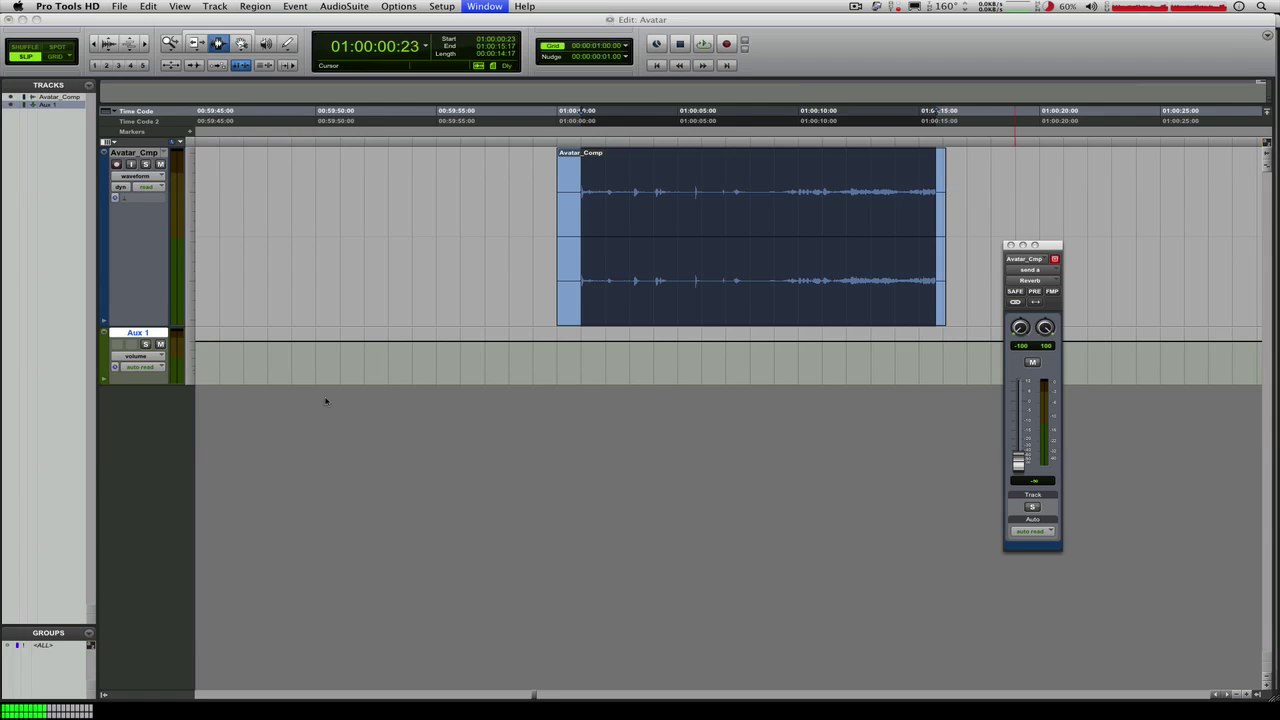
{"action": "left_click", "coordinate": [137, 356]}
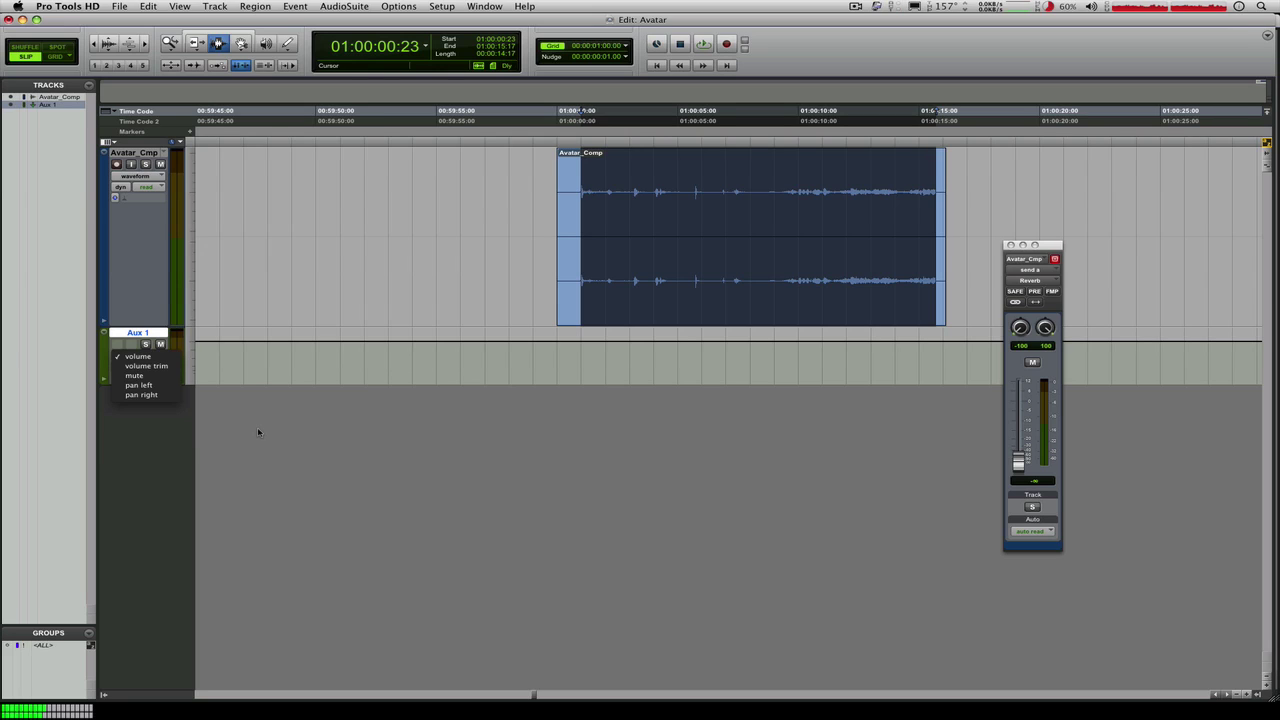
{"action": "left_click", "coordinate": [257, 431]}
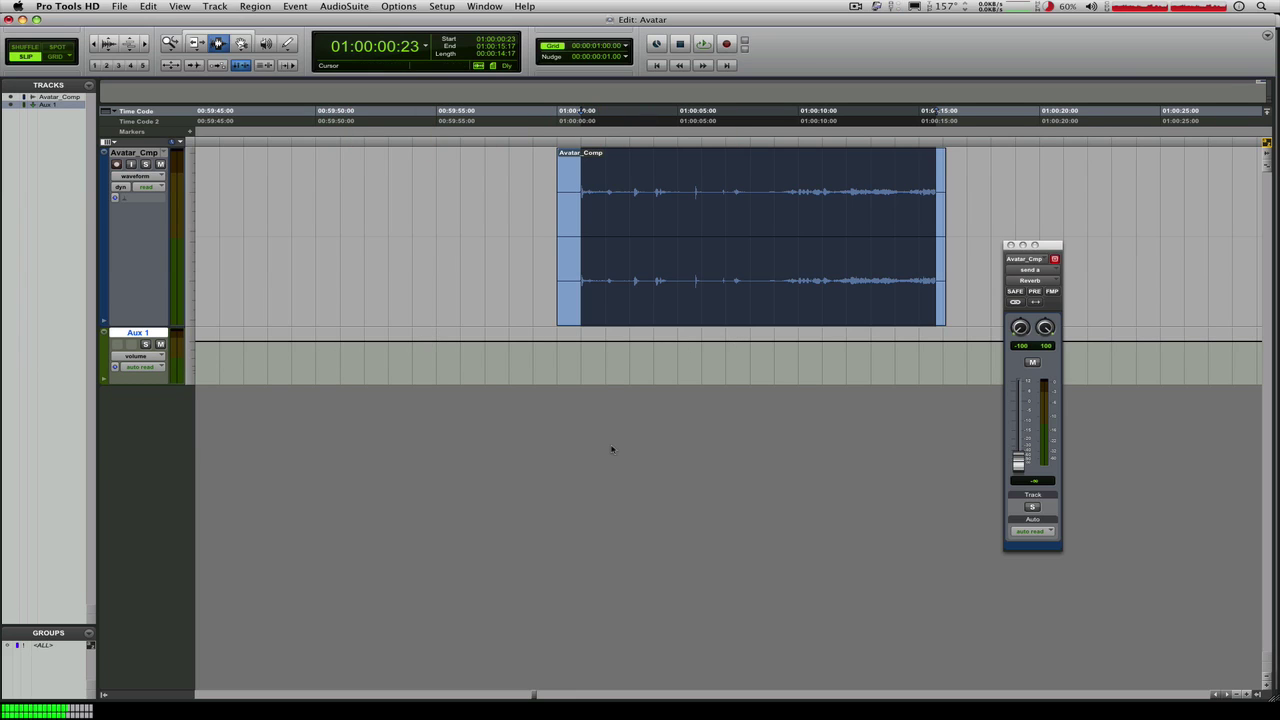
{"action": "key", "text": "super+equal"}
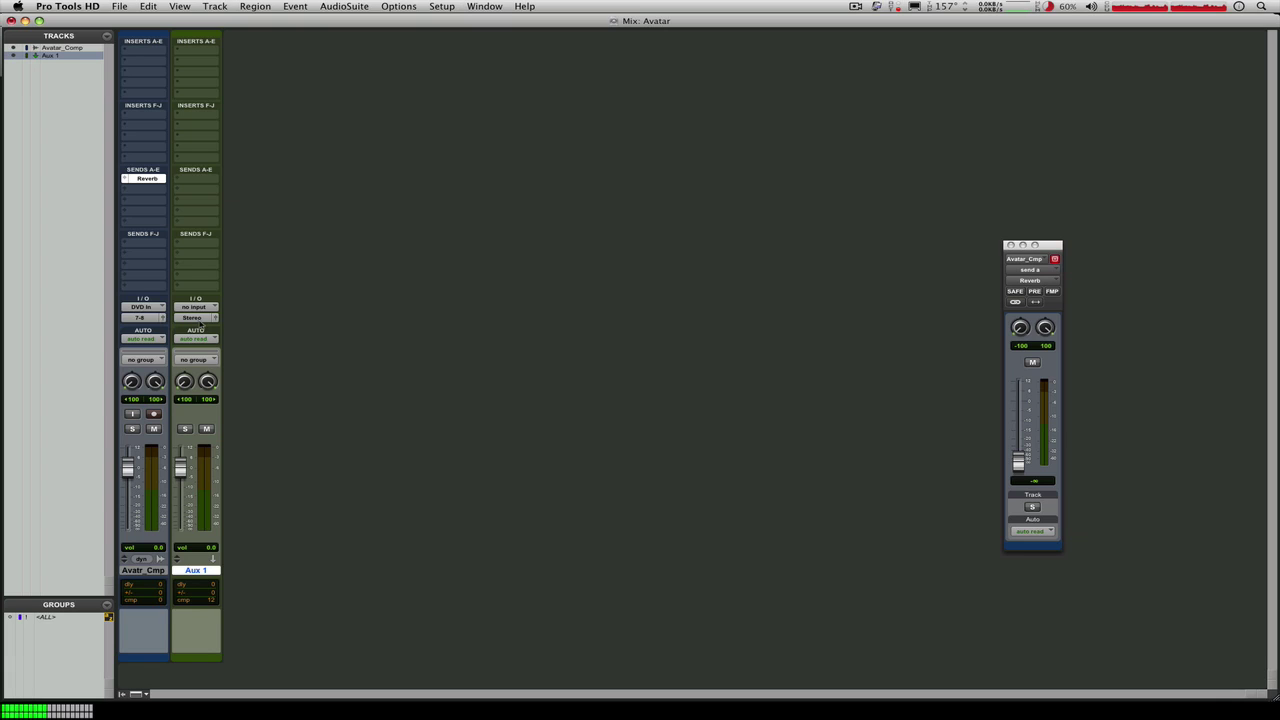
Route the Aux 1 track's output to 7-8 (Stereo) and its input to the Reverb bus.
{"action": "left_click", "coordinate": [196, 320]}
{"action": "mouse_move", "coordinate": [215, 318]}
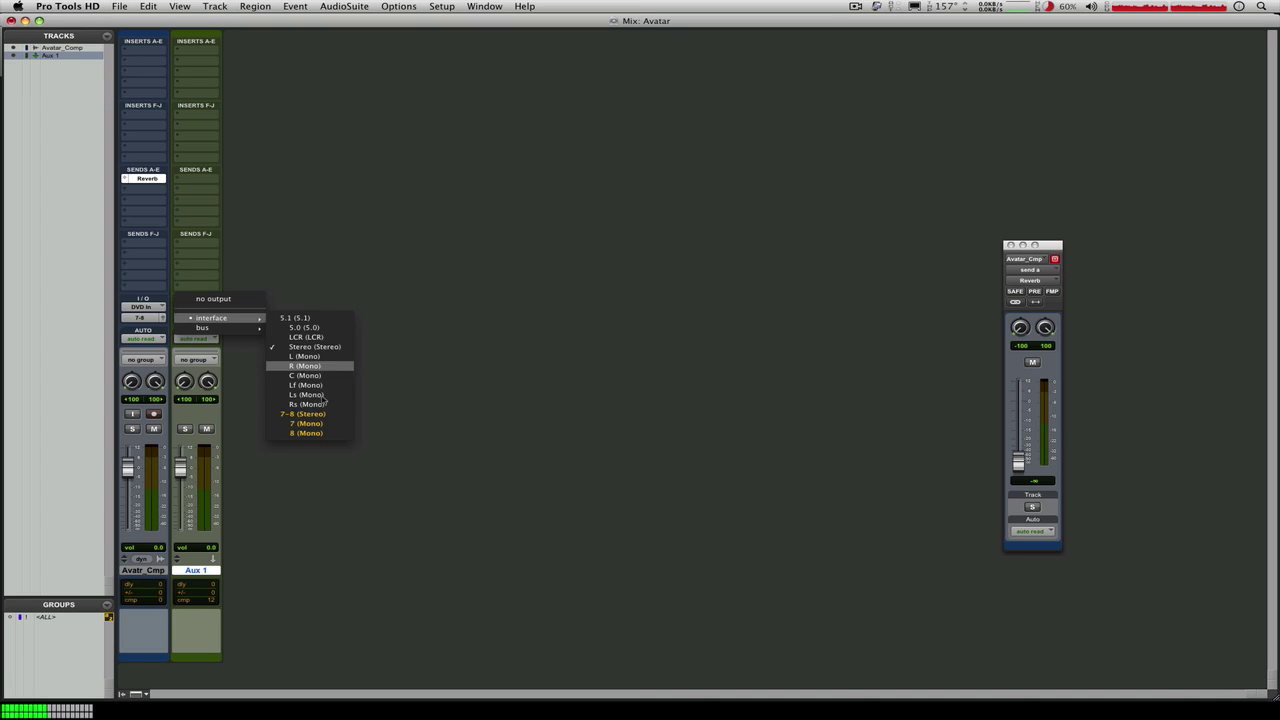
{"action": "left_click", "coordinate": [322, 425]}
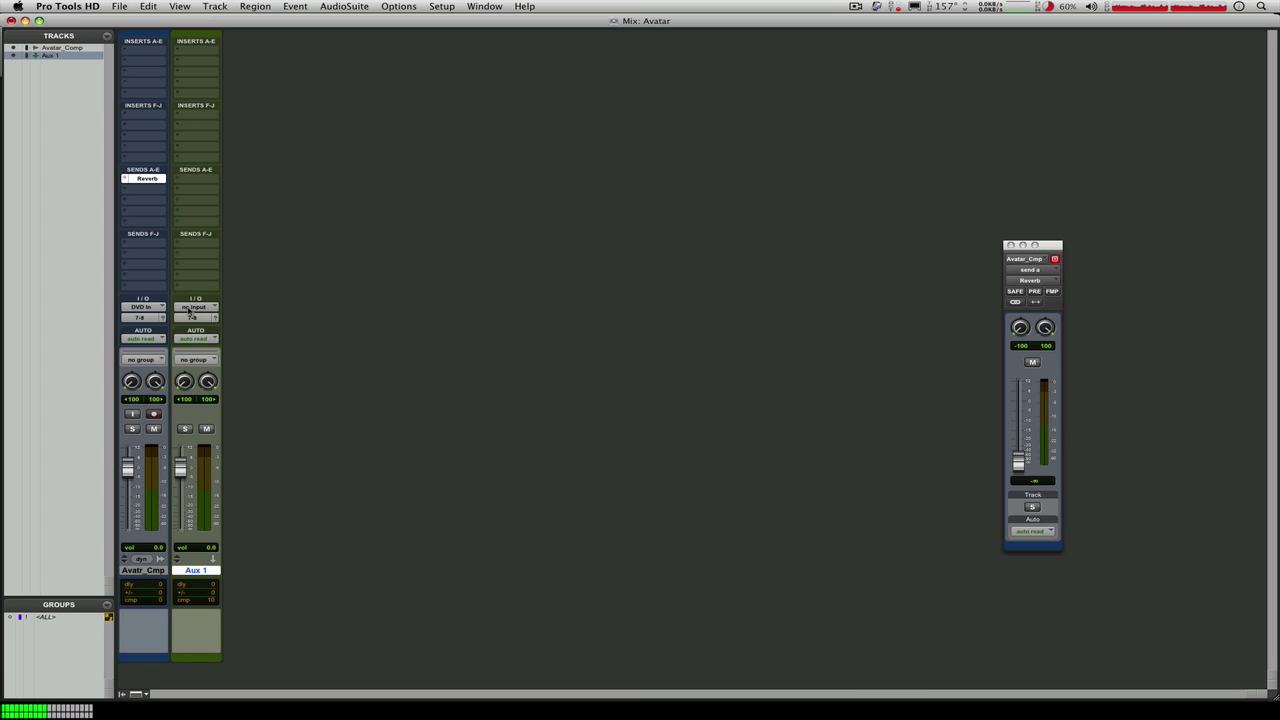
{"action": "left_click", "coordinate": [188, 311]}
{"action": "mouse_move", "coordinate": [240, 337]}
{"action": "left_click", "coordinate": [300, 338]}
Insert the multichannel TDM plug-in Reverb One (stereo) in the first insert slot of Aux 1.
{"action": "mouse_move", "coordinate": [1019, 469]}
{"action": "left_mouse_down"}
{"action": "mouse_move", "coordinate": [1019, 418]}
{"action": "mouse_move", "coordinate": [1019, 473]}
{"action": "left_mouse_up"}
{"action": "mouse_move", "coordinate": [1018, 465]}
{"action": "left_mouse_down"}
{"action": "mouse_move", "coordinate": [1018, 397]}
{"action": "mouse_move", "coordinate": [1019, 472]}
{"action": "left_mouse_up"}
{"action": "left_click", "coordinate": [177, 54]}
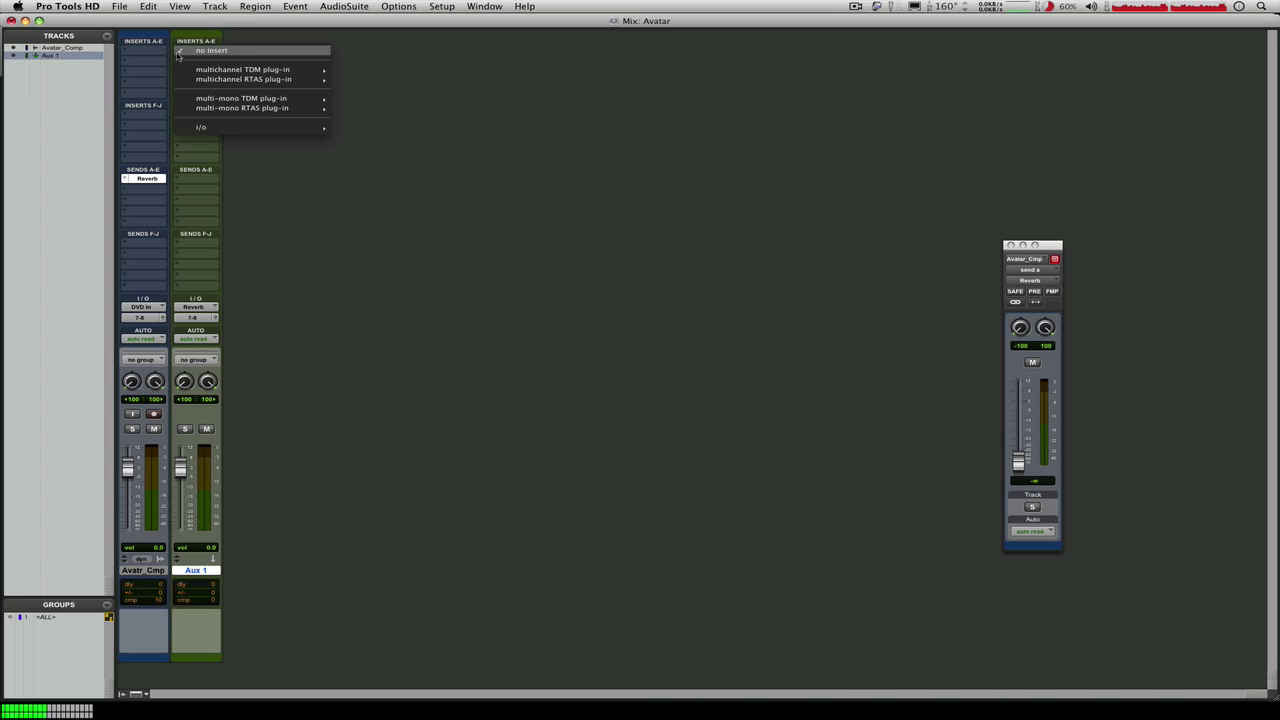
{"action": "mouse_move", "coordinate": [178, 68]}
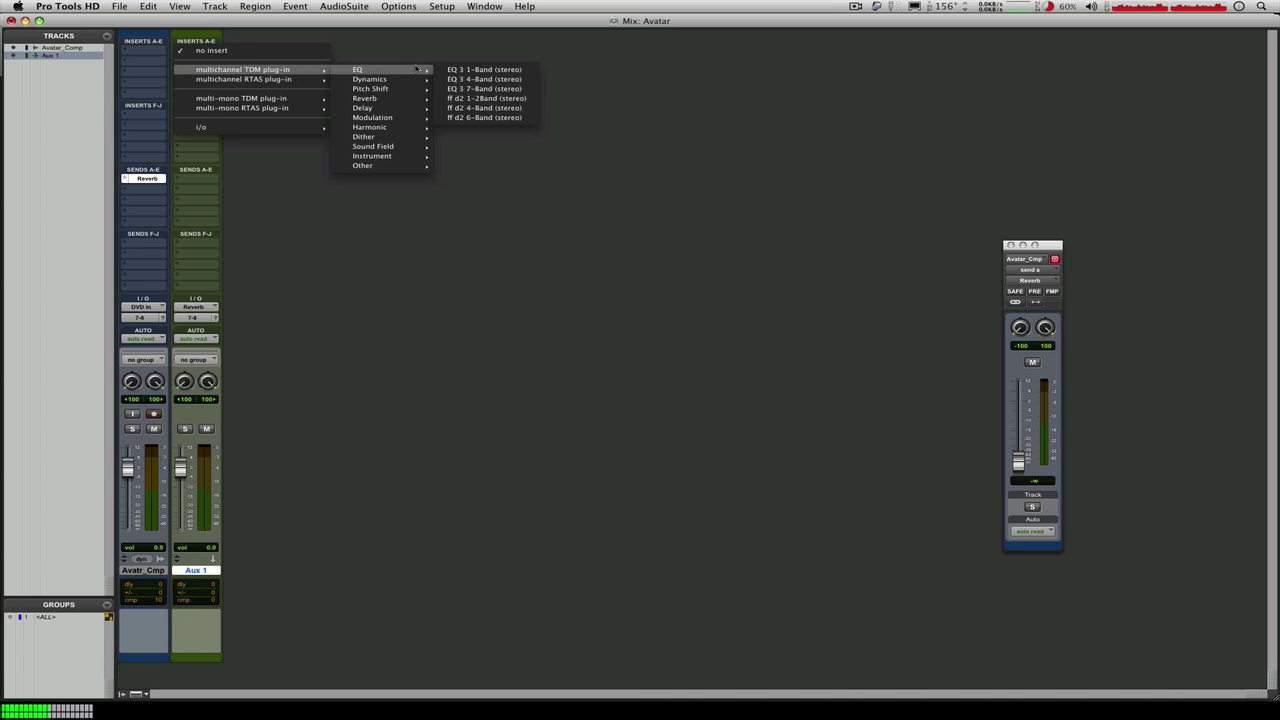
{"action": "mouse_move", "coordinate": [409, 100]}
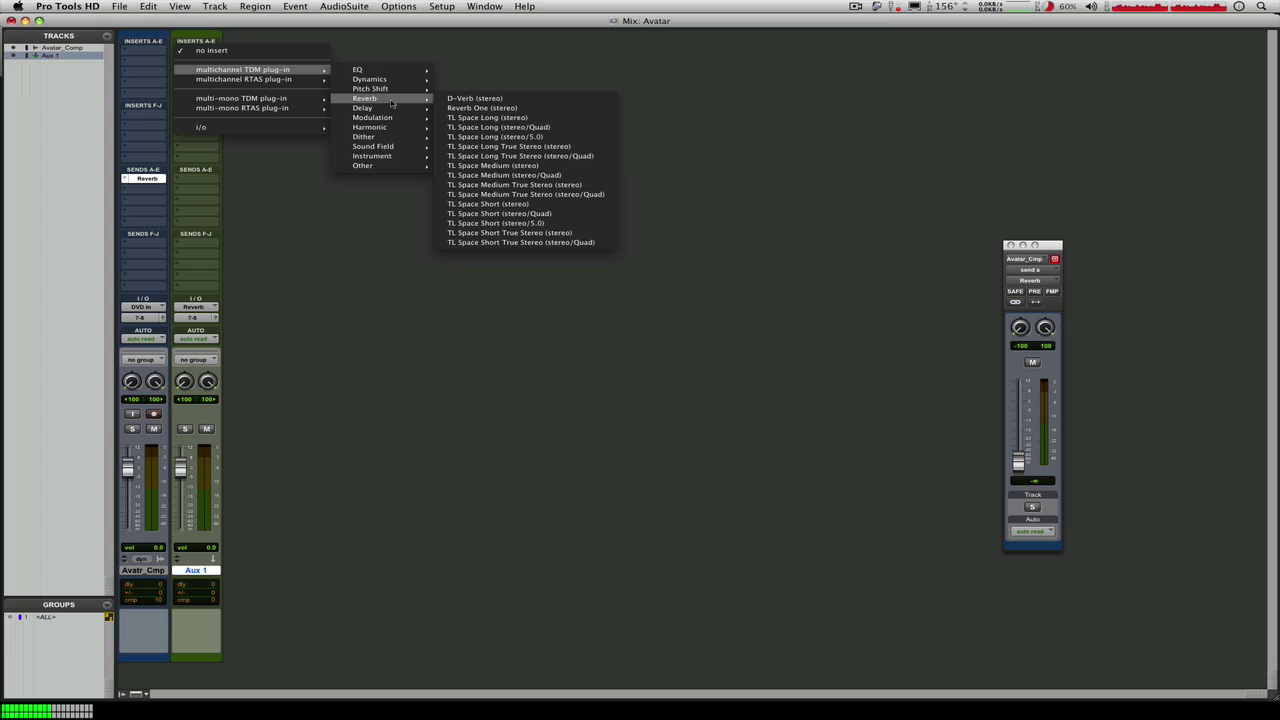
{"action": "left_click", "coordinate": [531, 108]}
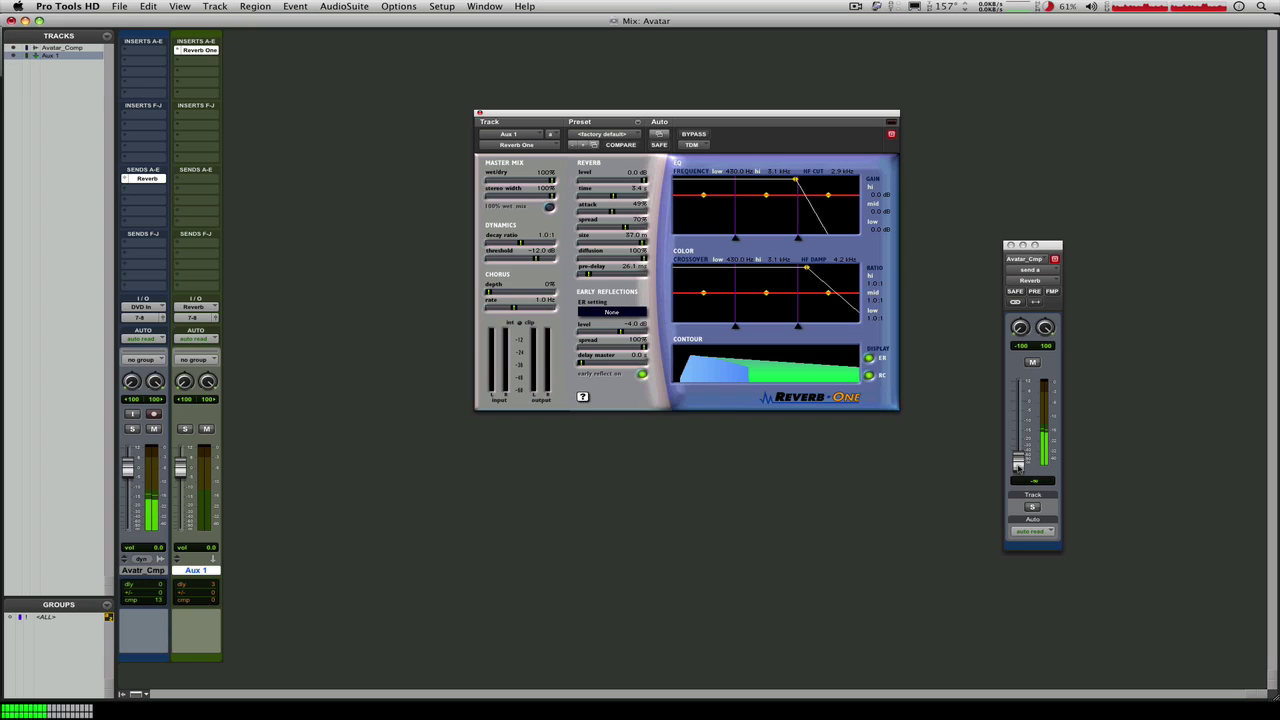
Raise the Avatar_Comp track's Reverb send level to about -8.9 dB.
{"action": "mouse_move", "coordinate": [1018, 465]}
{"action": "left_mouse_down"}
{"action": "mouse_move", "coordinate": [1018, 392]}
{"action": "mouse_move", "coordinate": [1018, 463]}
{"action": "left_mouse_up"}
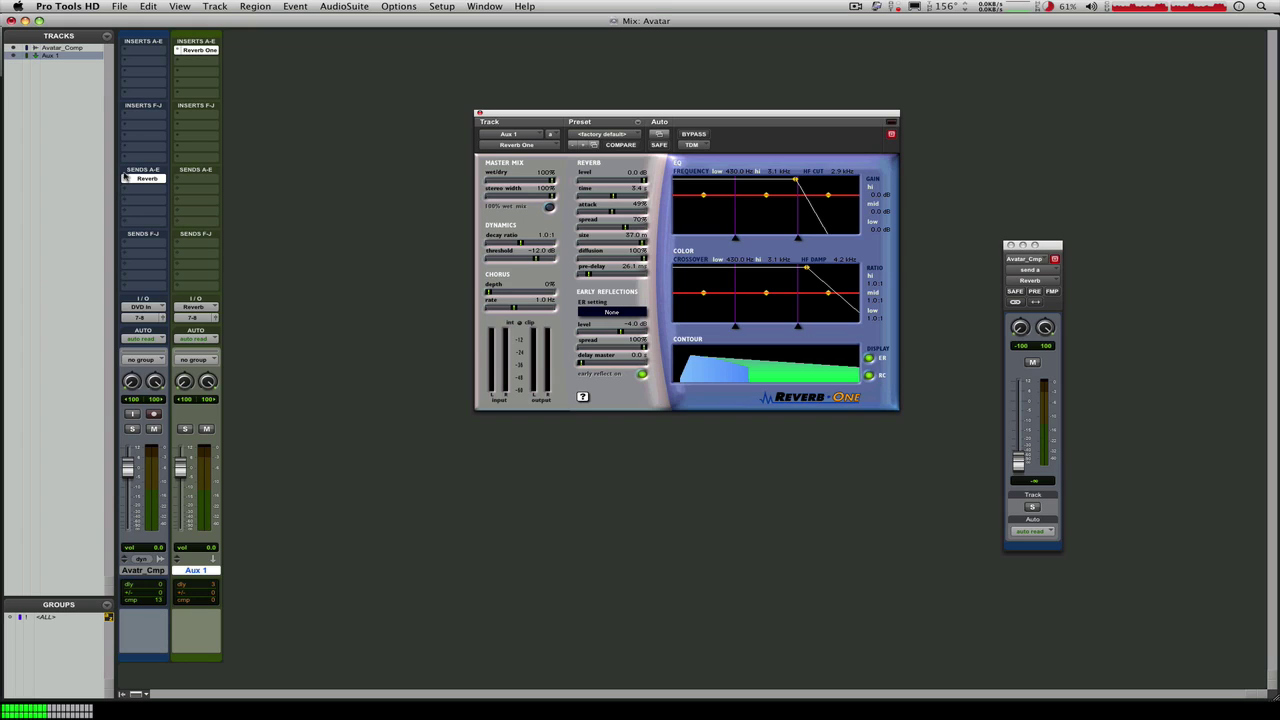
{"action": "left_click_drag", "start_coordinate": [1019, 464], "coordinate": [1019, 420]}
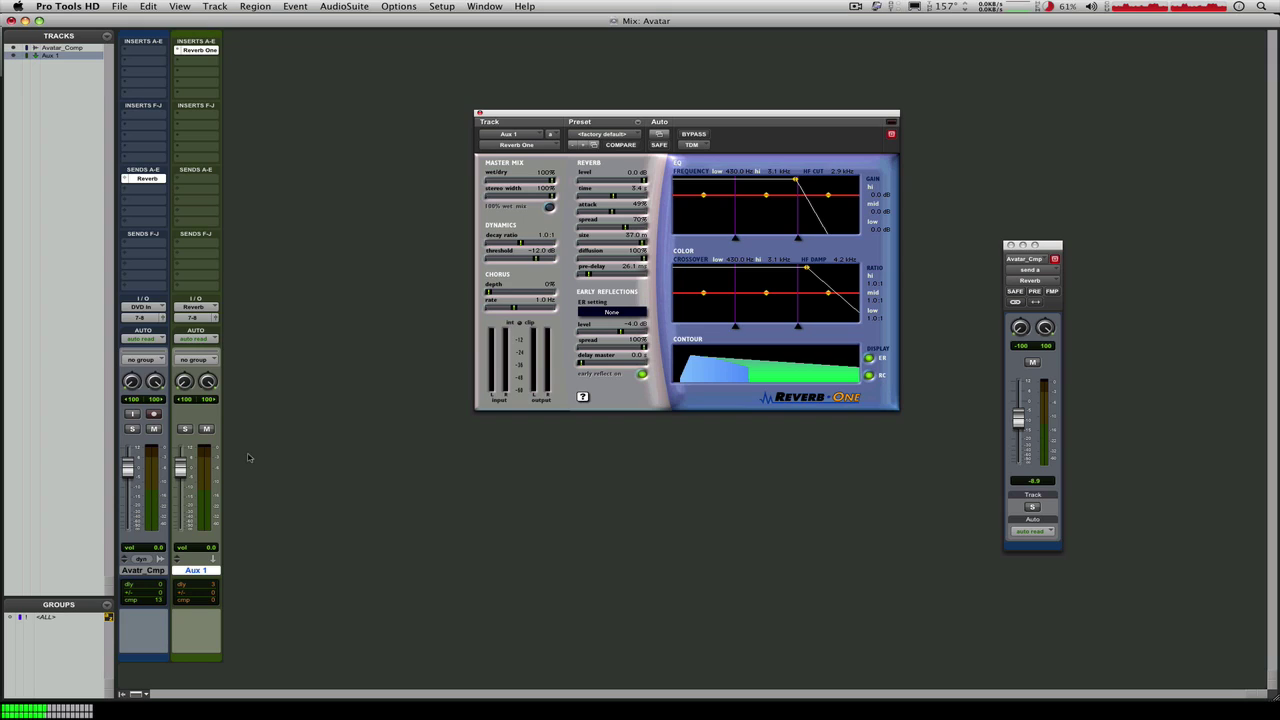
Create four new stereo audio tracks and move the Aux 1 track after Audio 4.
{"action": "key", "text": "super+shift+n"}
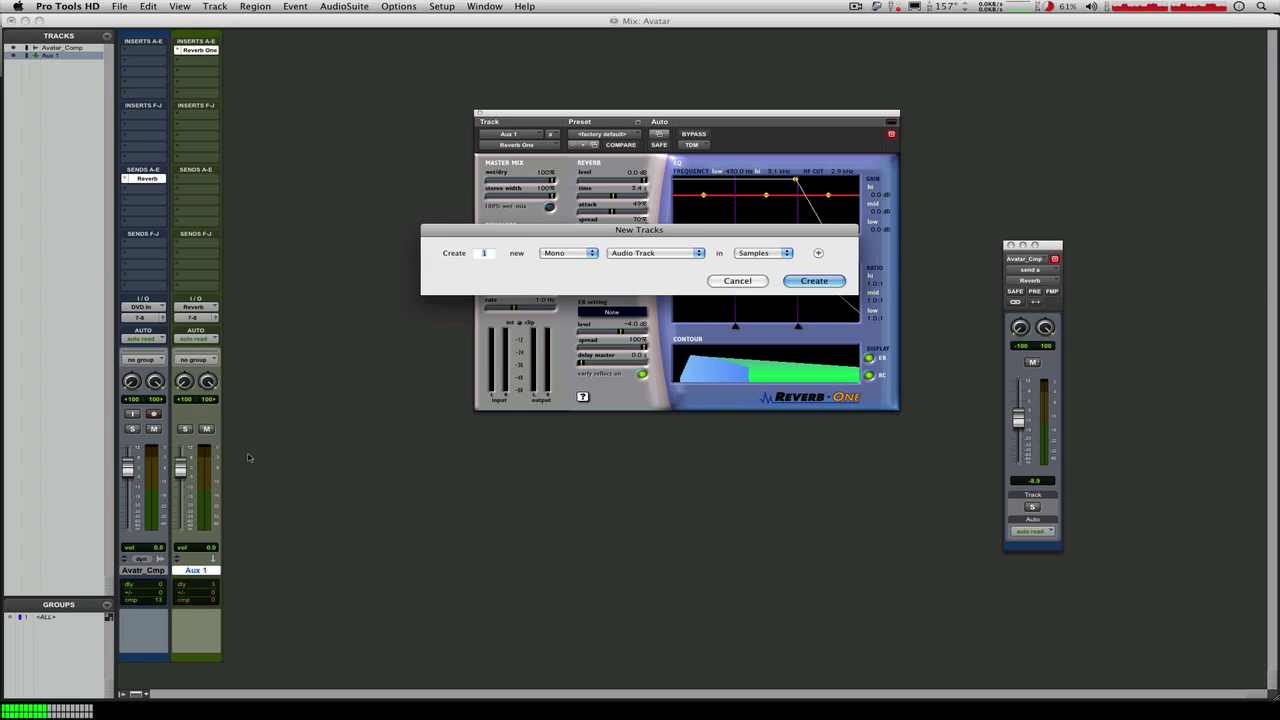
{"action": "key", "text": "super+Right"}
{"action": "type", "text": "4"}
{"action": "key", "text": "Return"}
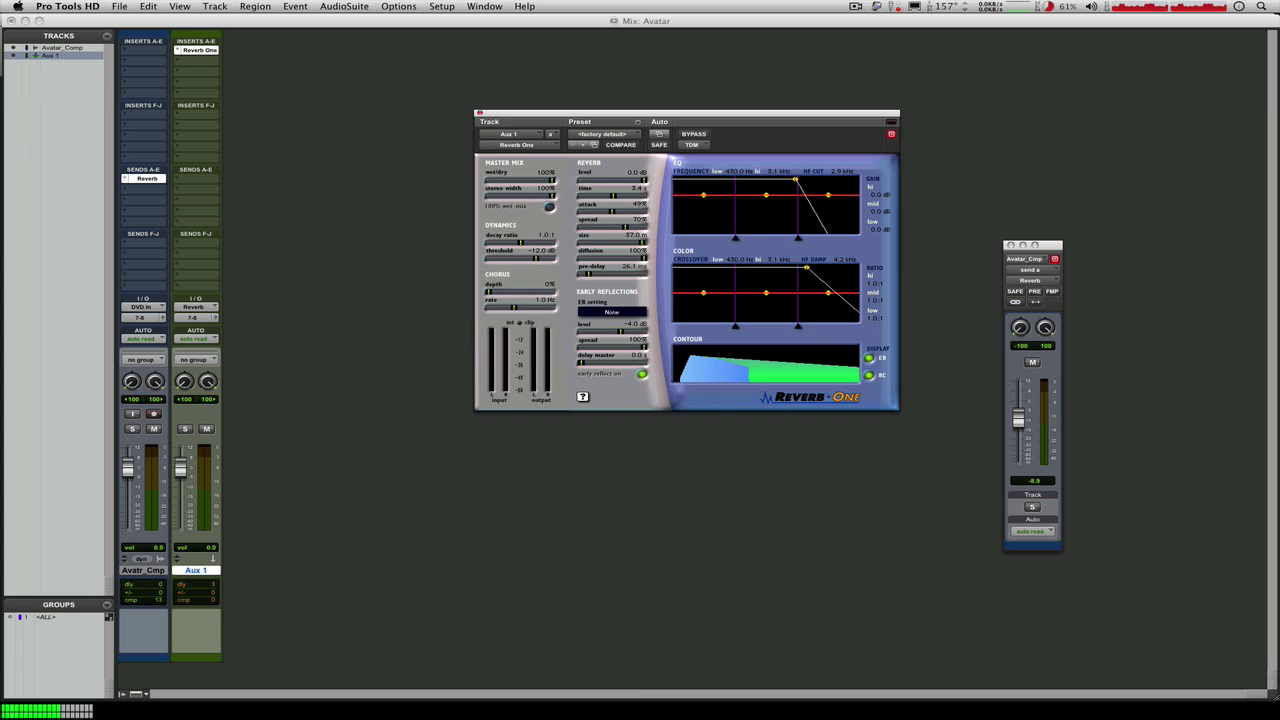
{"action": "left_click", "coordinate": [208, 576]}
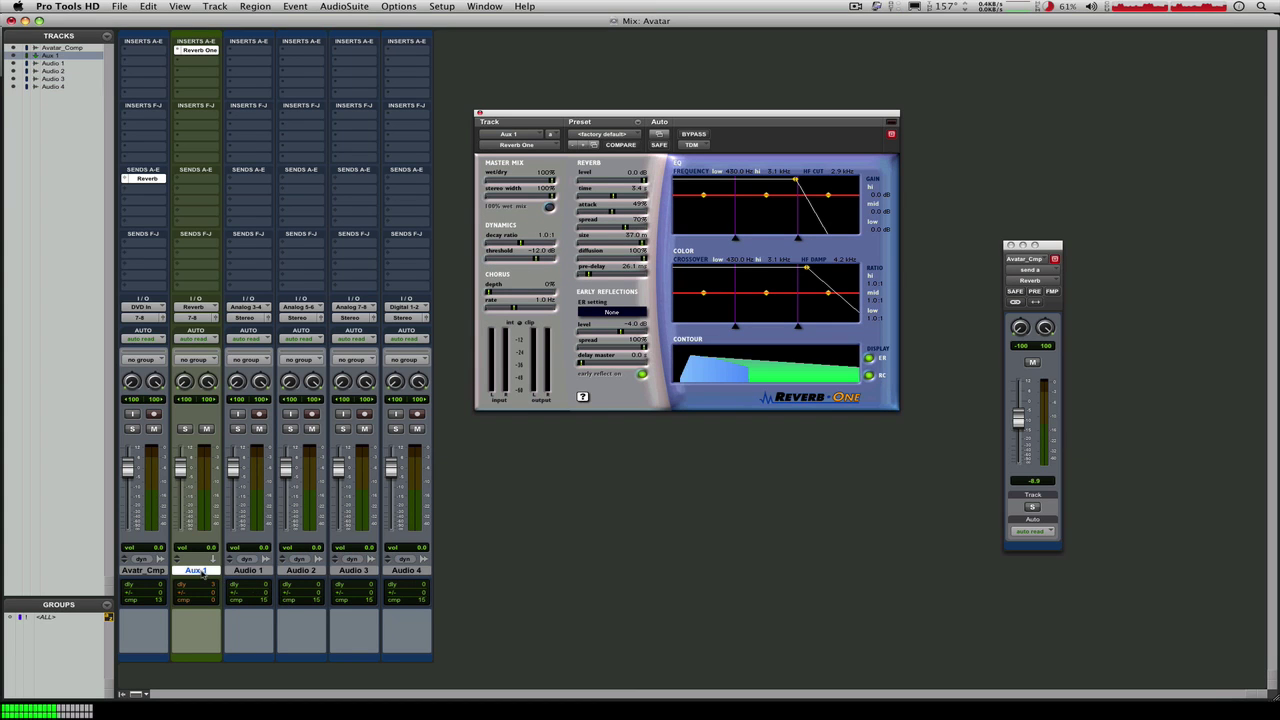
{"action": "left_click_drag", "start_coordinate": [212, 577], "coordinate": [422, 588]}
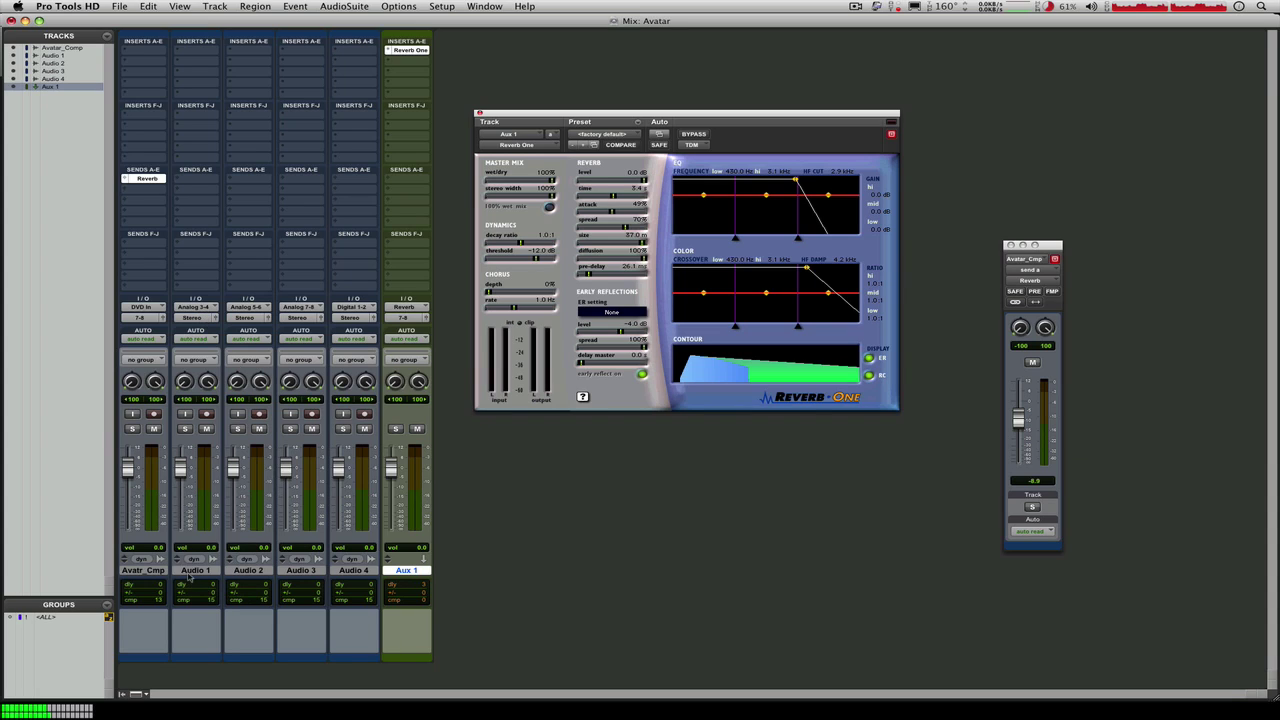
Set the outputs of all four tracks Audio 1 to Audio 4 to 7-8 (Stereo).
{"action": "left_click", "coordinate": [193, 571]}
{"action": "left_click", "coordinate": [347, 571], "text": "shift"}
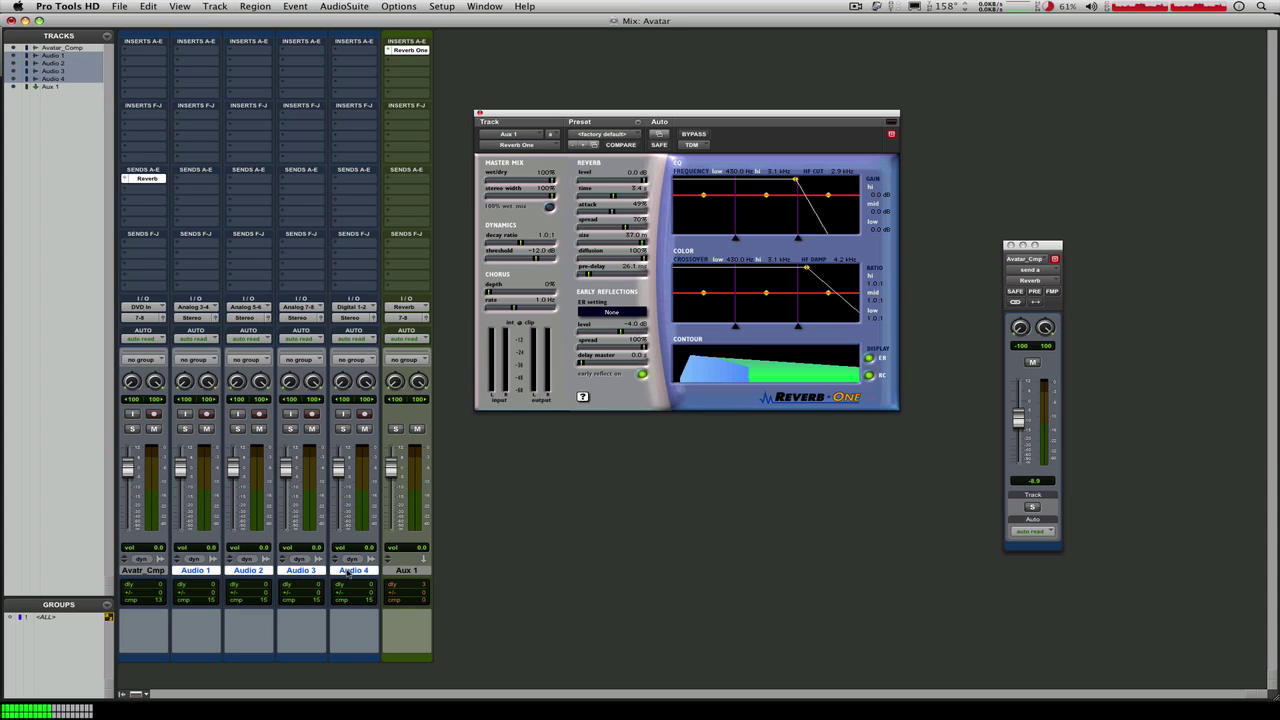
{"action": "left_click", "coordinate": [201, 318]}
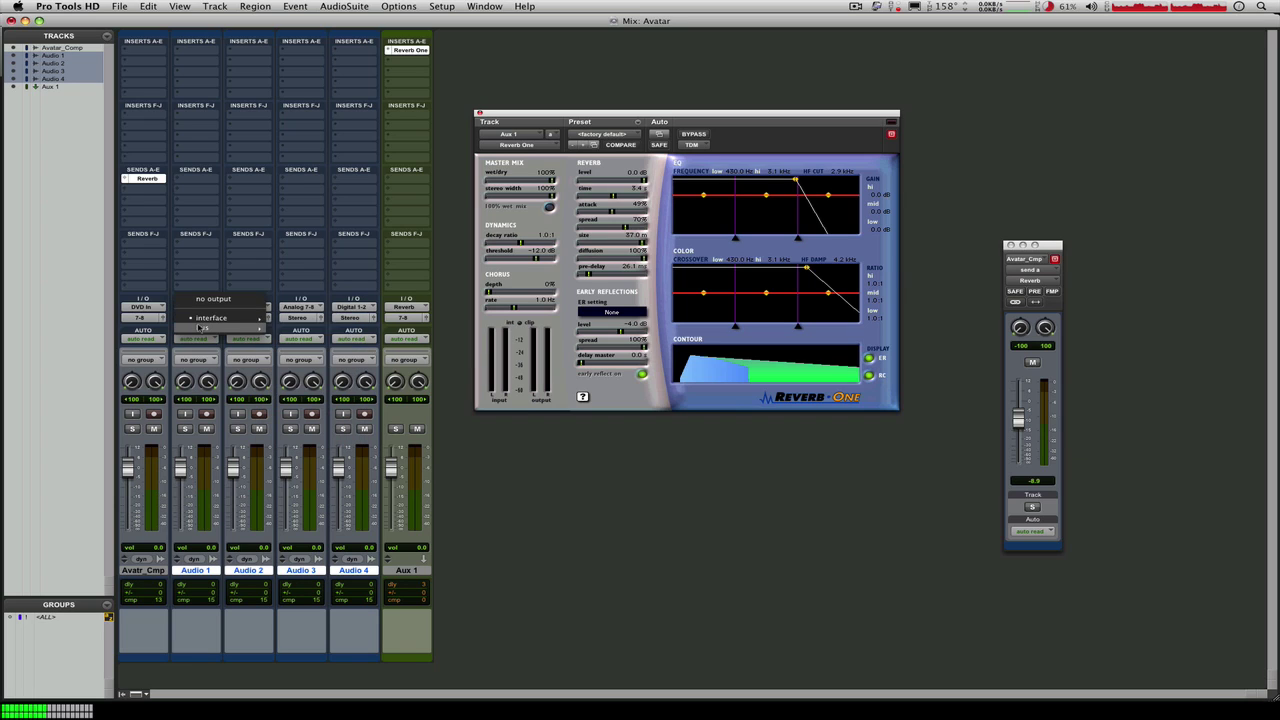
{"action": "mouse_move", "coordinate": [232, 321]}
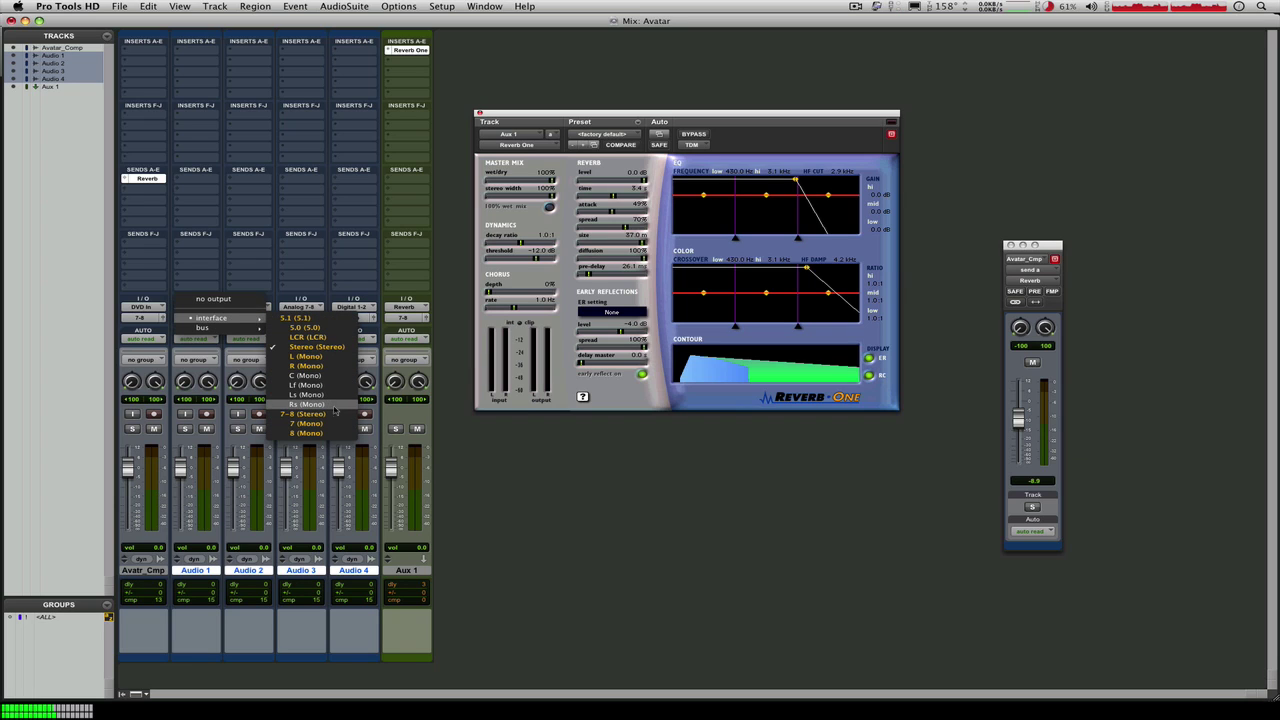
{"action": "left_click", "coordinate": [336, 413]}
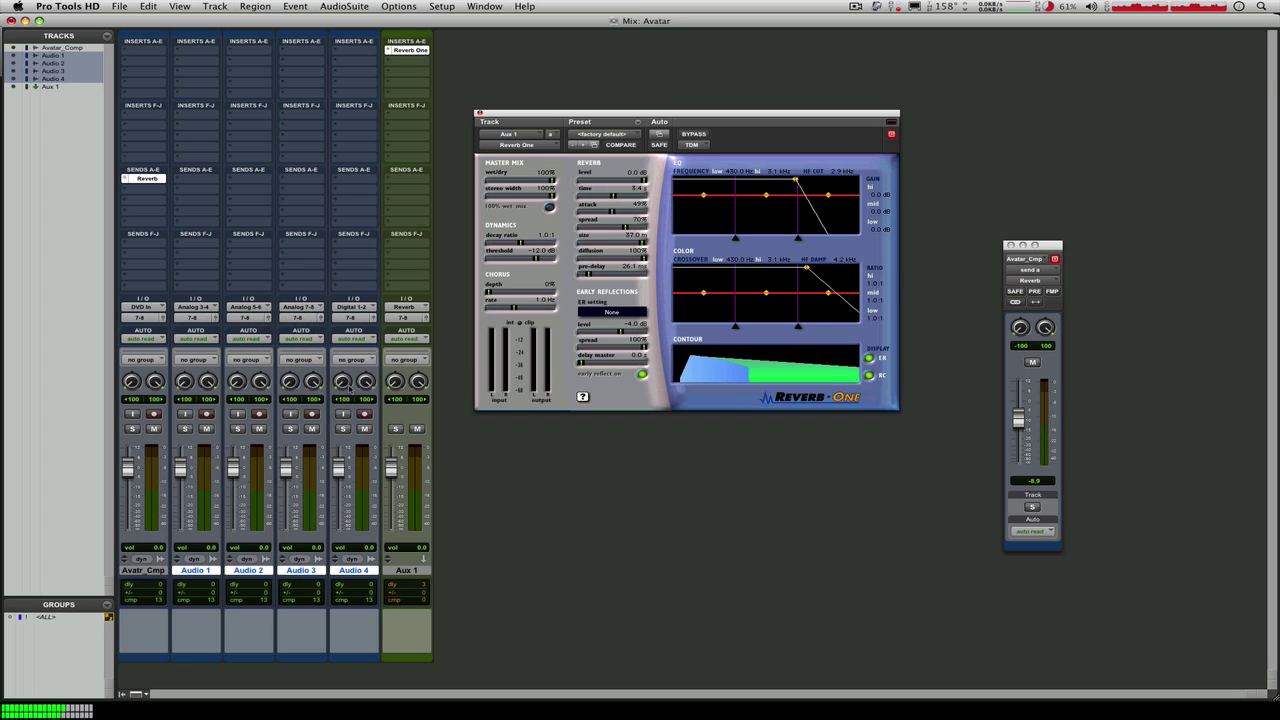
Assign the first send of the Audio 1 track to the Reverb bus.
{"action": "left_click", "coordinate": [181, 180]}
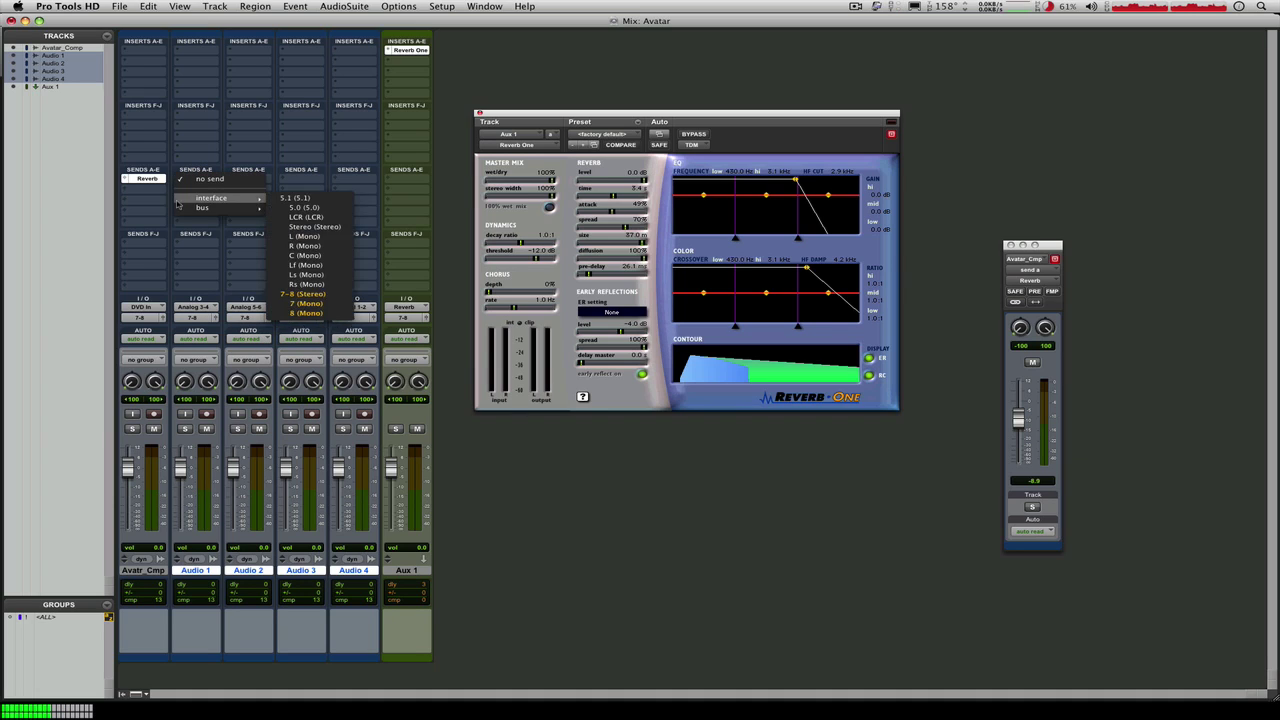
{"action": "mouse_move", "coordinate": [250, 207]}
{"action": "left_click", "coordinate": [307, 209]}
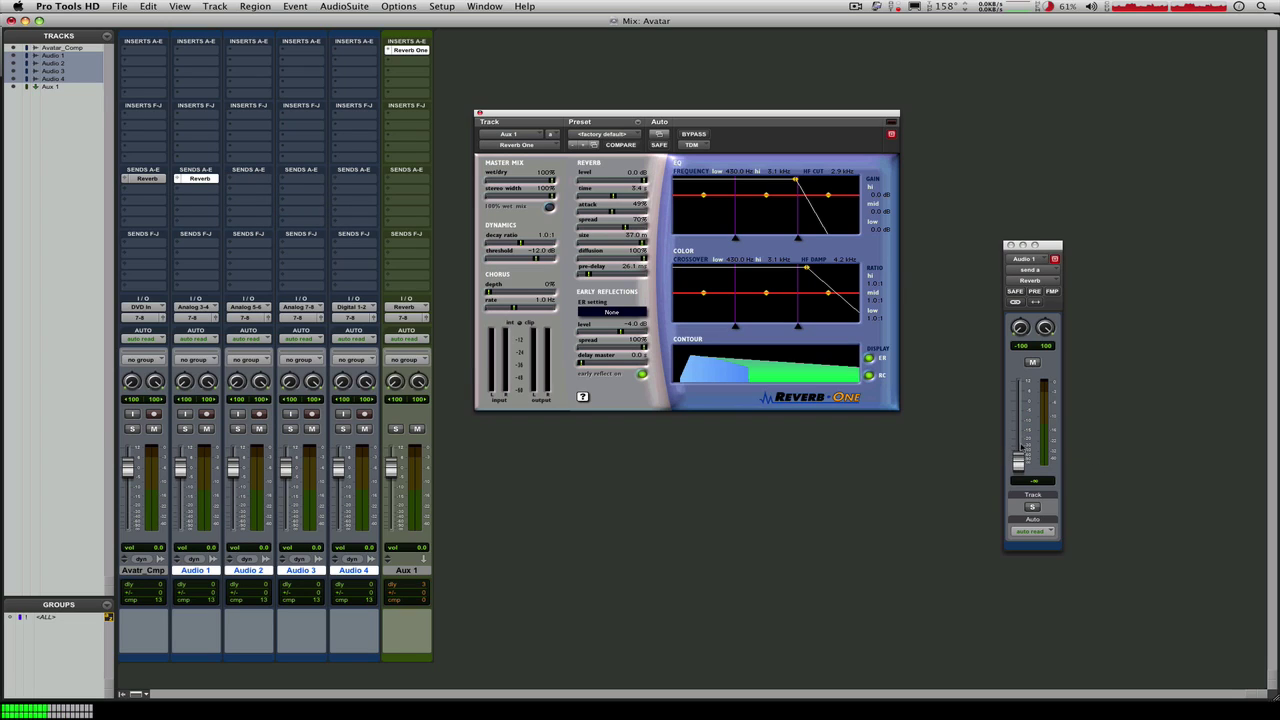
Switch the Sends A-E section to the Send A view, trying Send B as well, and close the floating send window.
{"action": "left_click", "coordinate": [123, 181]}
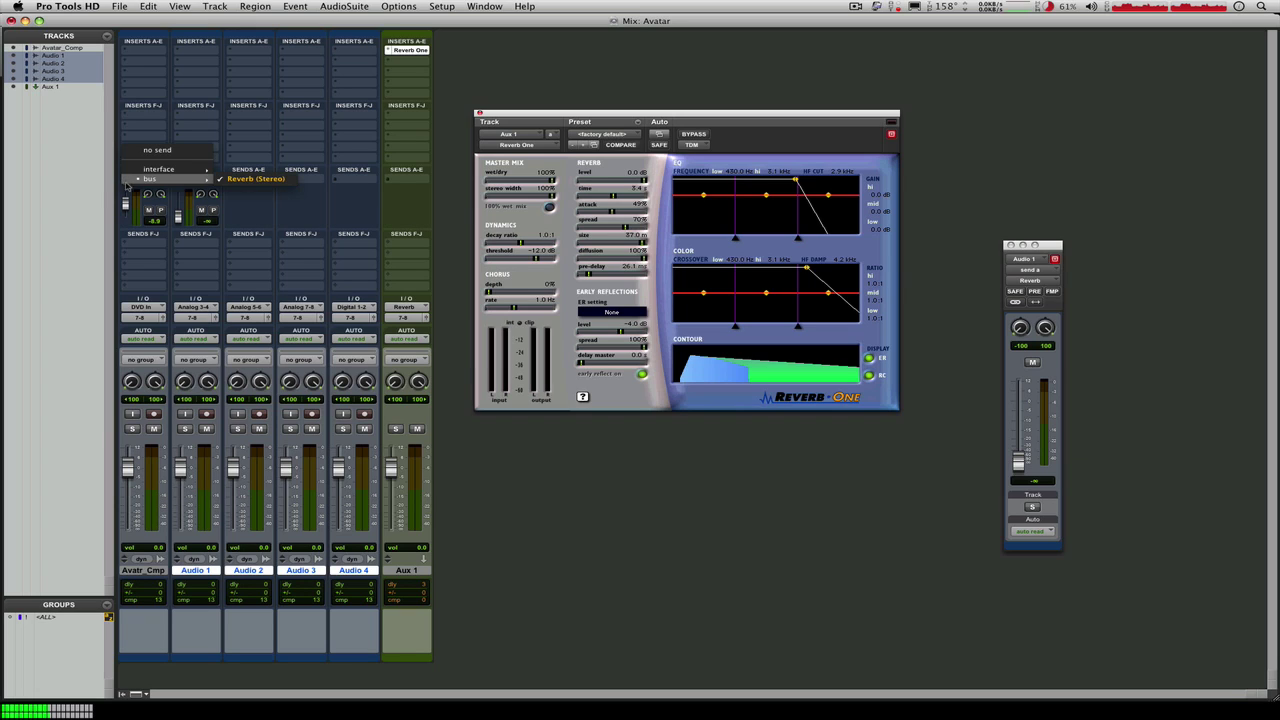
{"action": "left_click", "coordinate": [131, 180]}
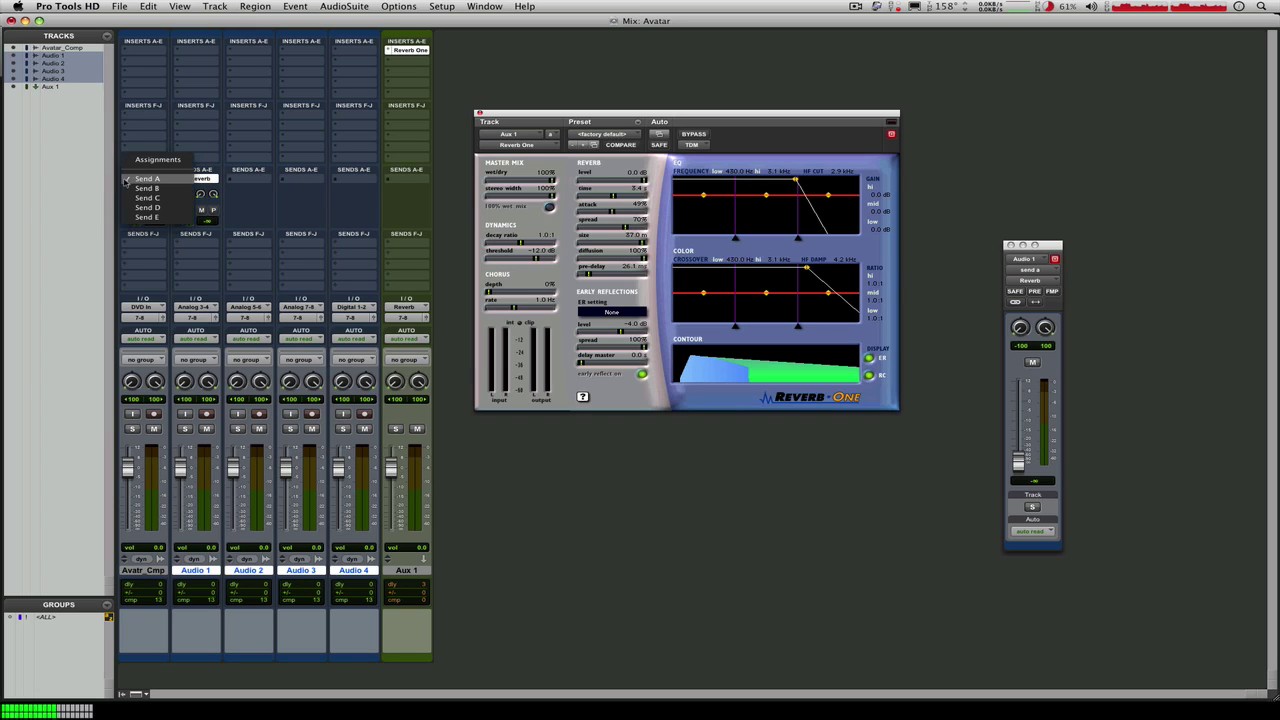
{"action": "left_click", "coordinate": [127, 189]}
{"action": "left_click", "coordinate": [124, 180]}
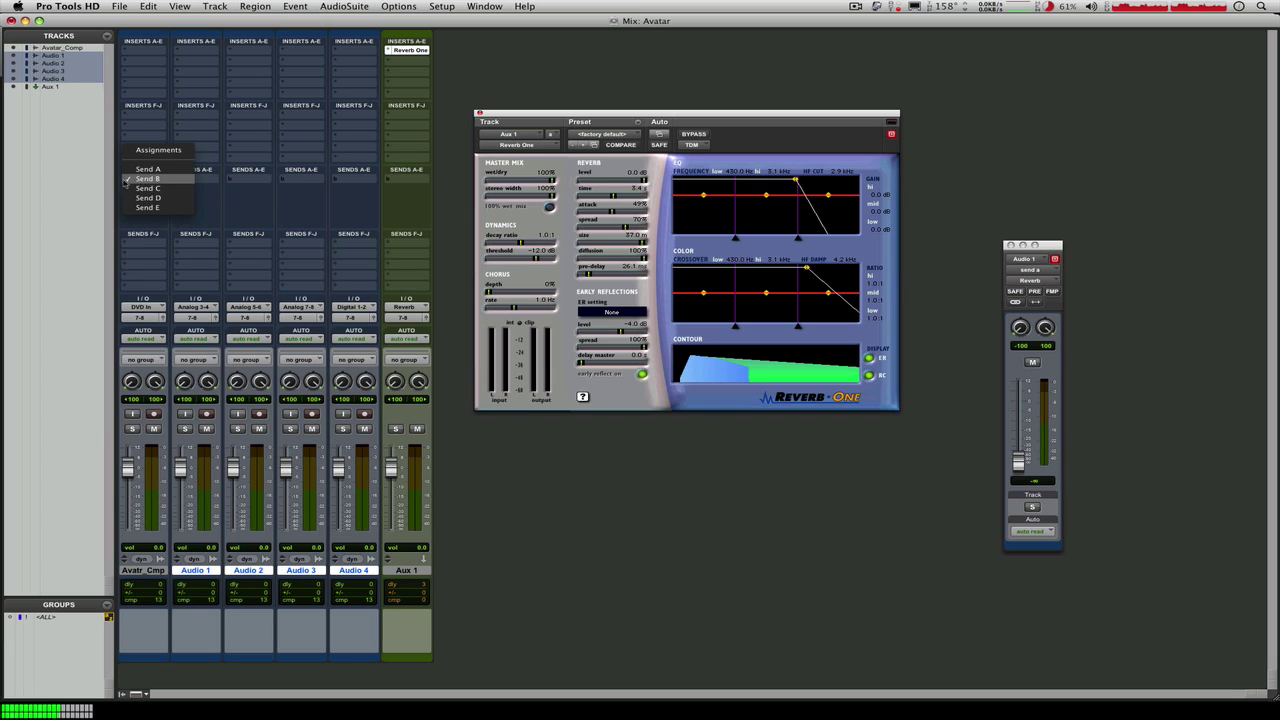
{"action": "left_click", "coordinate": [130, 169]}
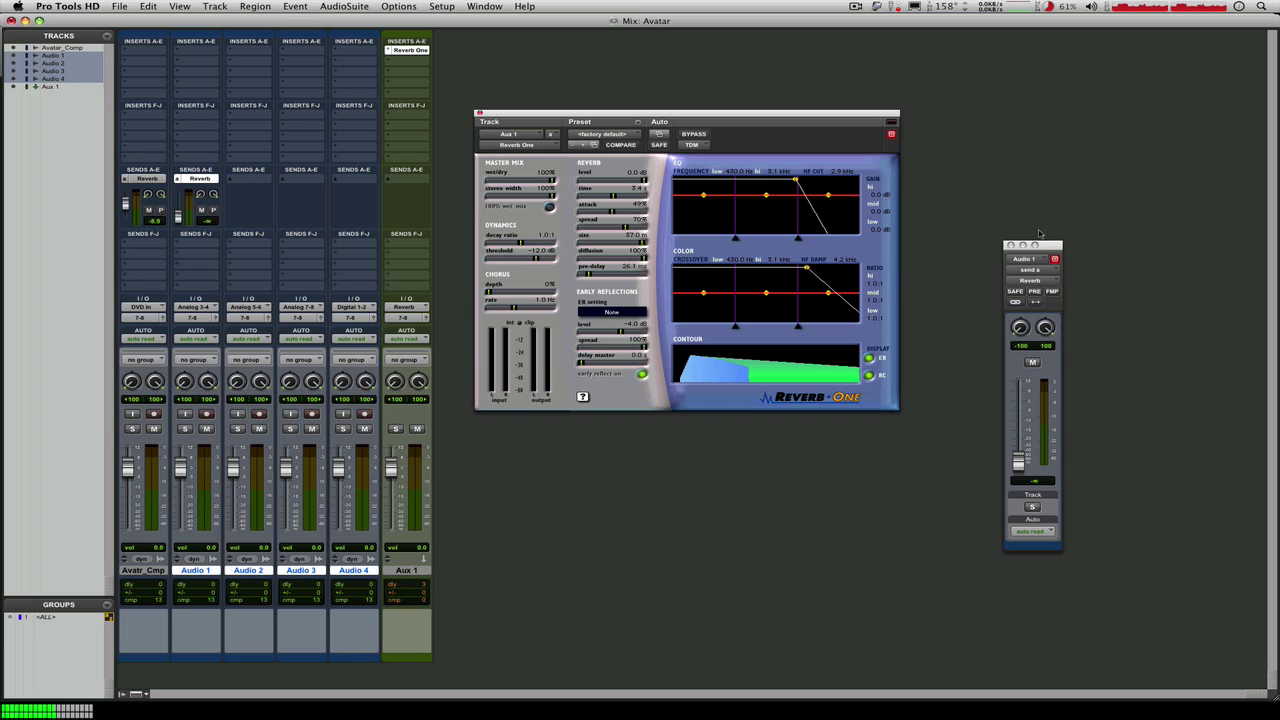
{"action": "left_click", "coordinate": [1011, 245]}
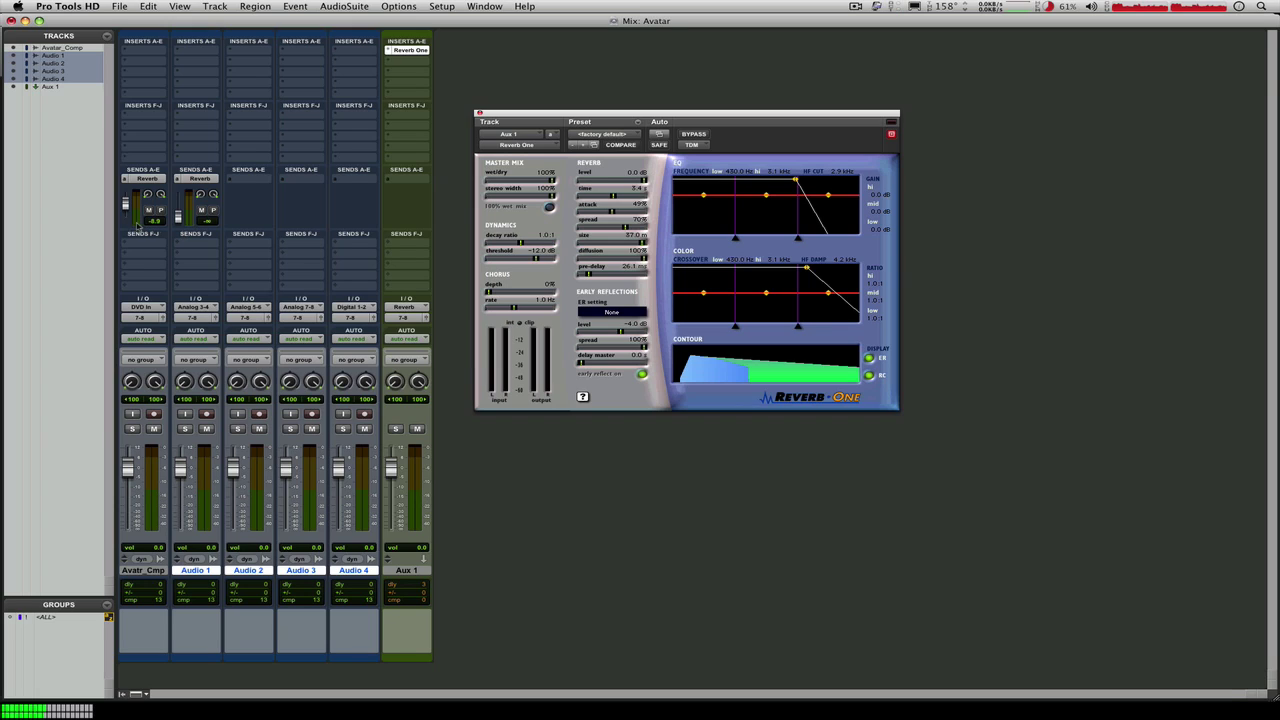
Lower the Avatar_Comp track's Reverb send to -∞ and select the Aux 1 track.
{"action": "left_click_drag", "start_coordinate": [127, 205], "coordinate": [128, 252]}
{"action": "left_click", "coordinate": [422, 571]}
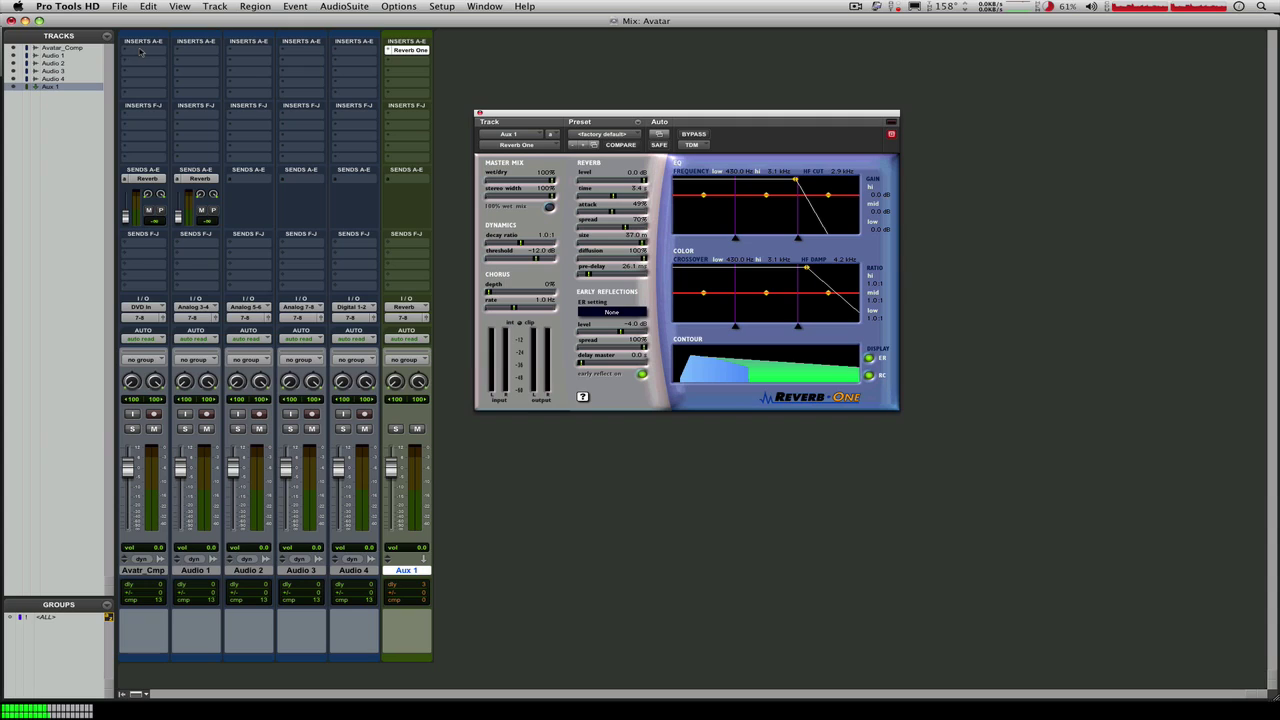
Close the Reverb One plug-in window and examine the DSP load of the HD cards in System Usage.
{"action": "mouse_move", "coordinate": [552, 183]}
{"action": "left_mouse_down"}
{"action": "mouse_move", "coordinate": [500, 186]}
{"action": "mouse_move", "coordinate": [566, 183]}
{"action": "left_mouse_up"}
{"action": "left_click", "coordinate": [479, 114]}
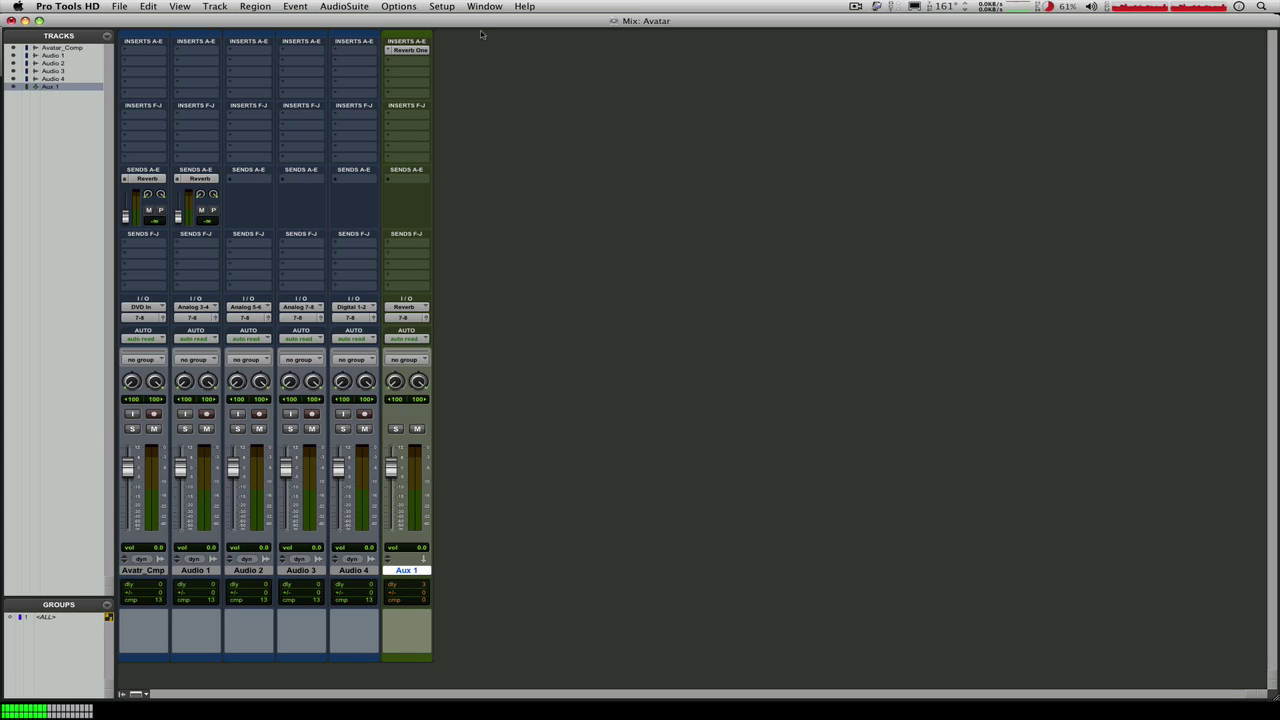
{"action": "left_click", "coordinate": [481, 6]}
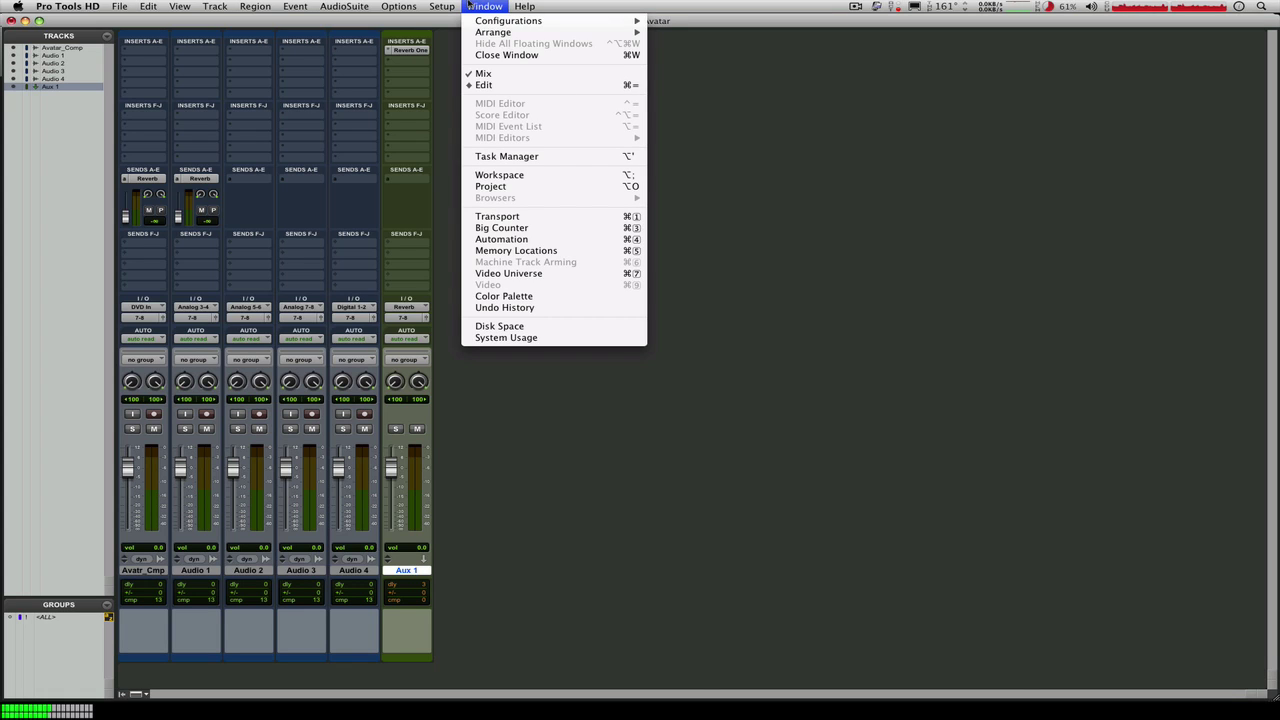
{"action": "left_click", "coordinate": [585, 338]}
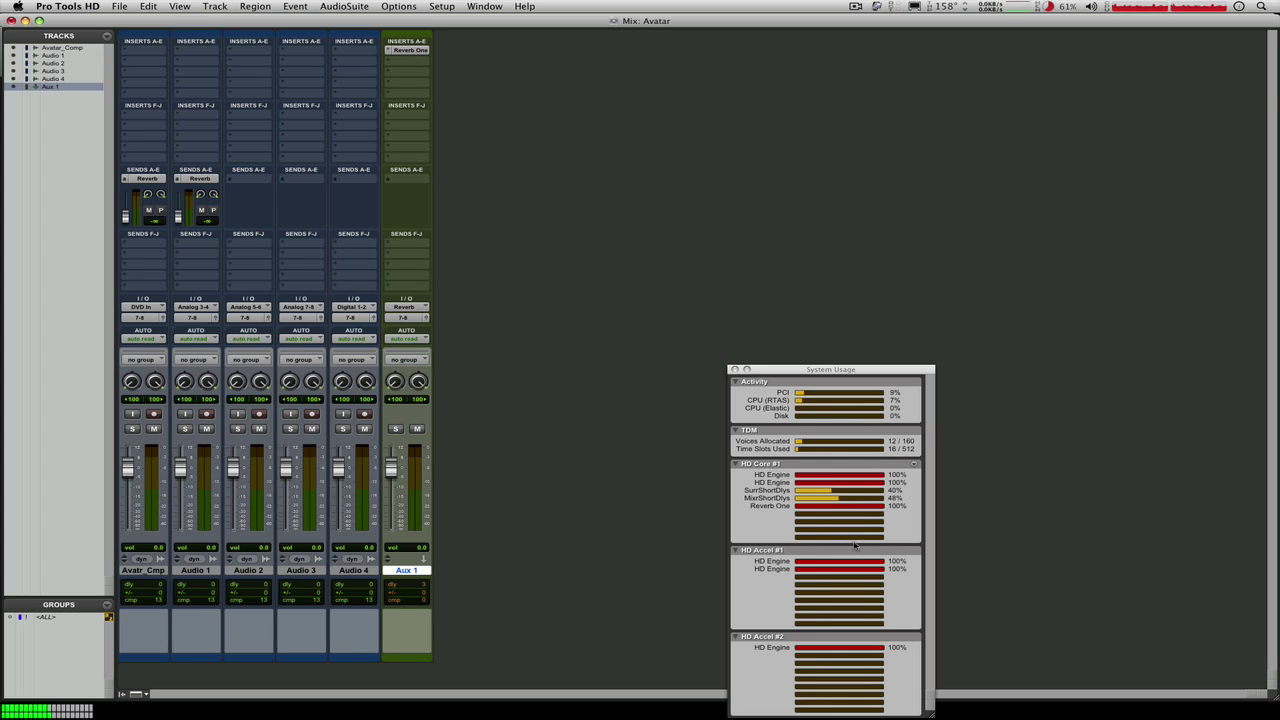
{"action": "left_click_drag", "start_coordinate": [782, 370], "coordinate": [709, 293]}
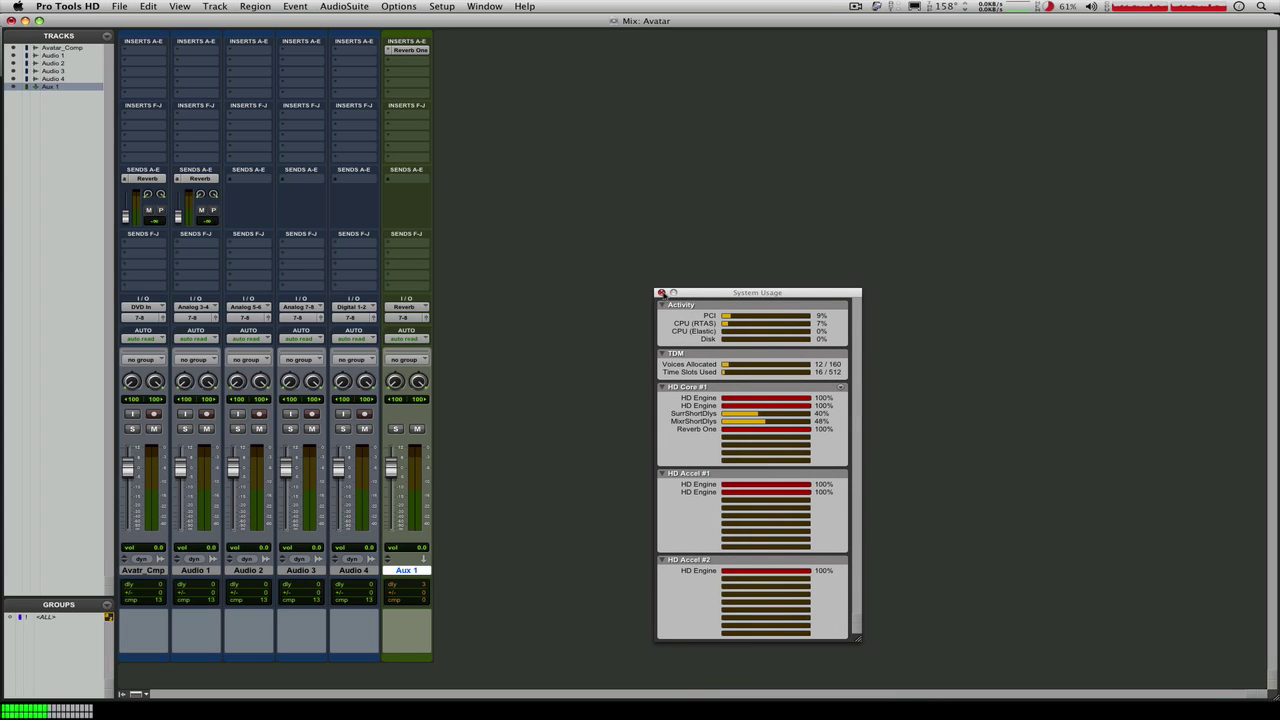
{"action": "left_click", "coordinate": [661, 293]}
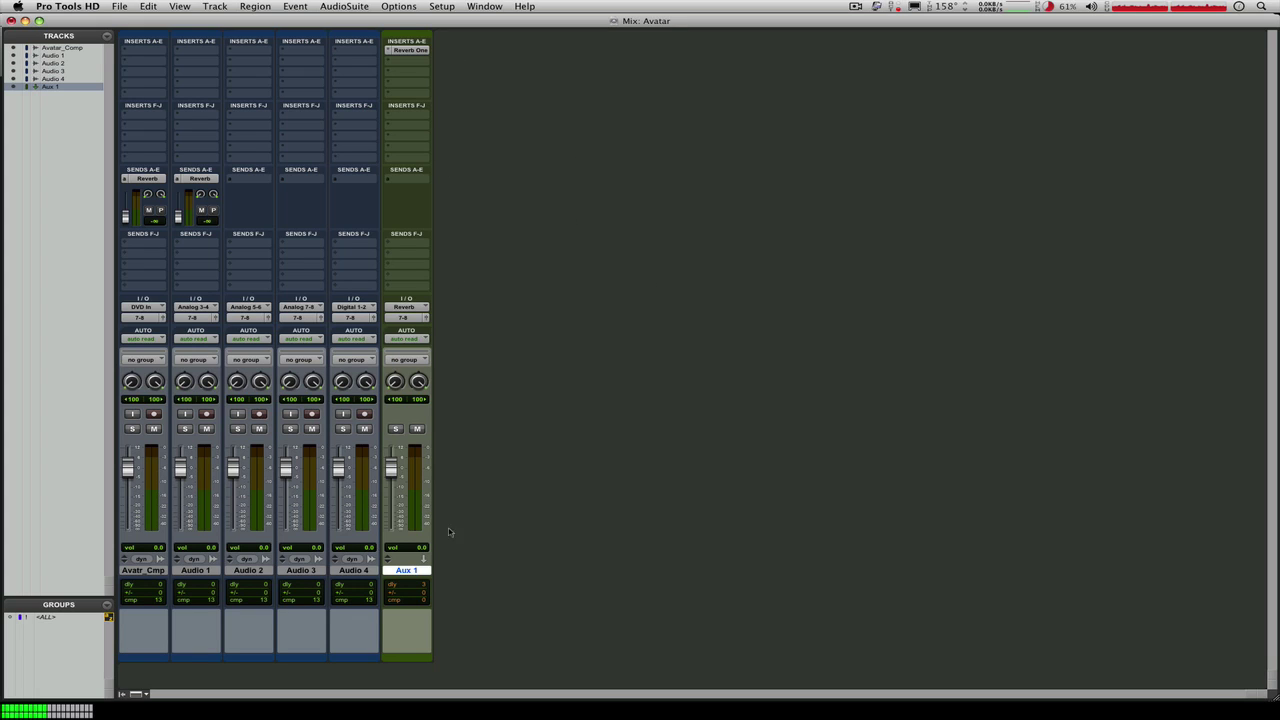
Rename the Aux 1 track as Reverb 1.
{"action": "double_click", "coordinate": [418, 571]}
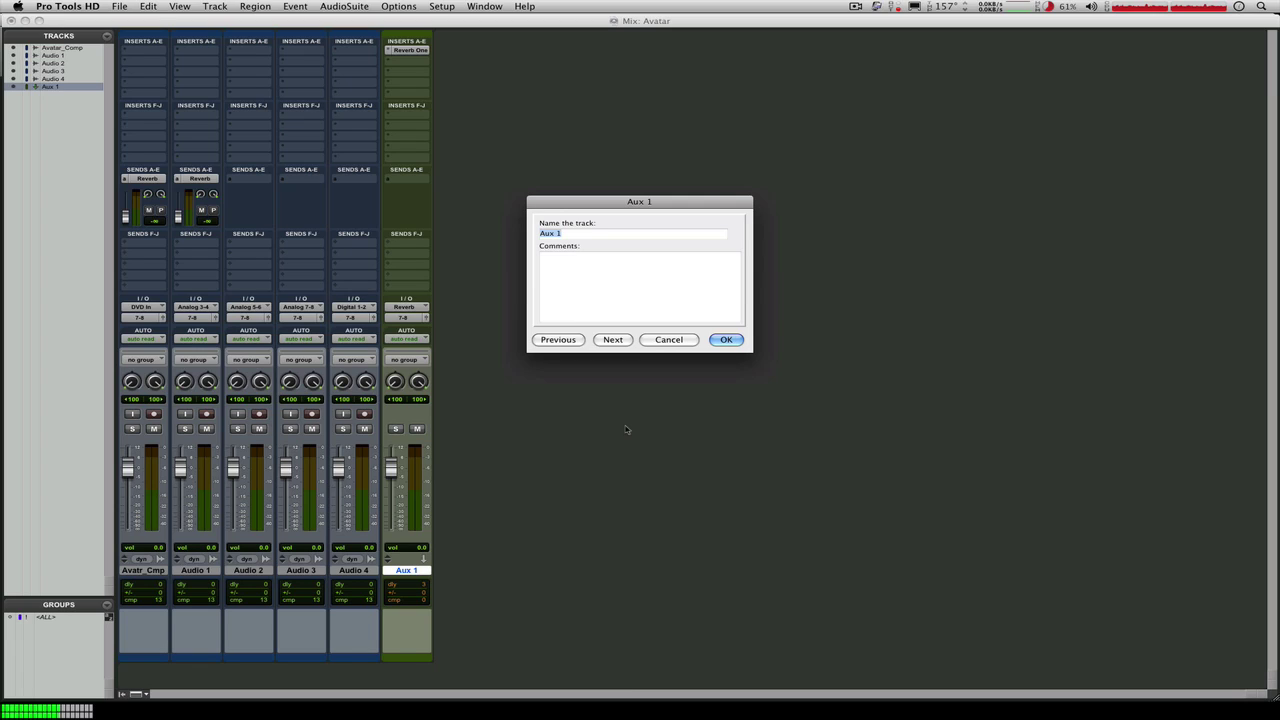
{"action": "type", "text": "Reverb 1"}
{"action": "key", "text": "Return"}
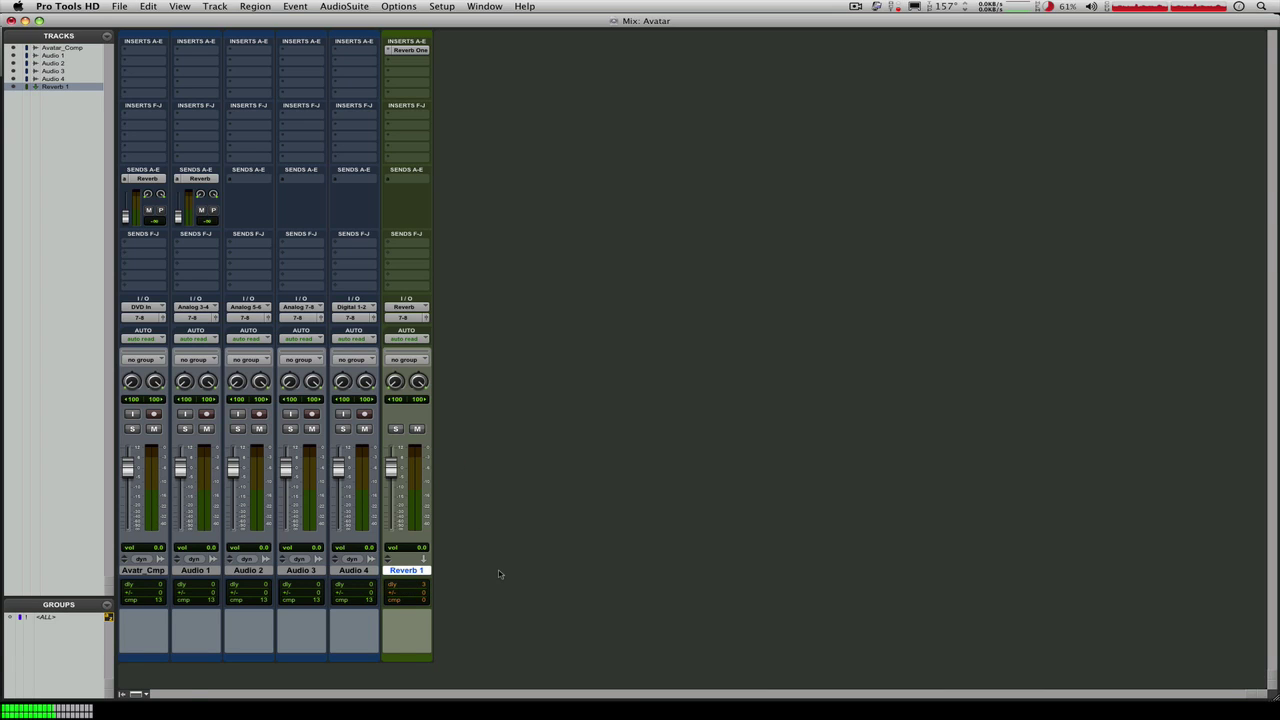
Remove the Reverb sends from the Avatar_Comp and Audio 1 tracks in the Mix window.
{"action": "key", "text": "super+equal"}
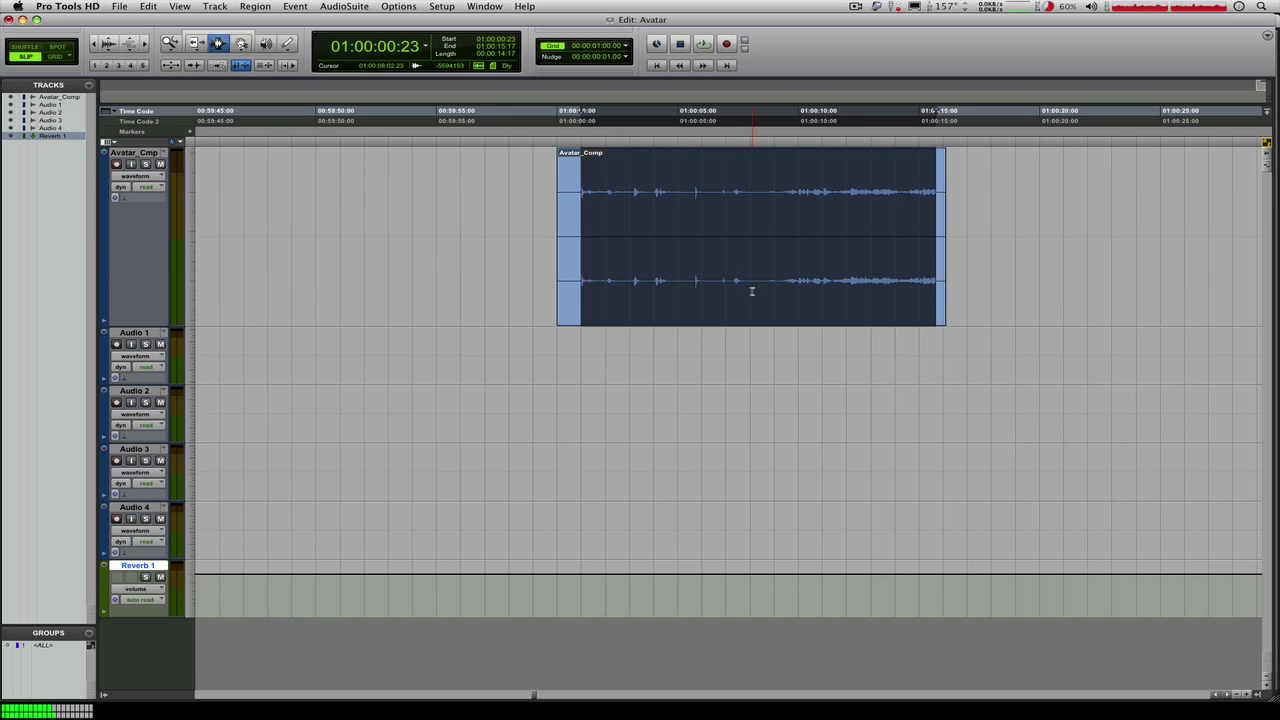
{"action": "key", "text": "super+equal"}
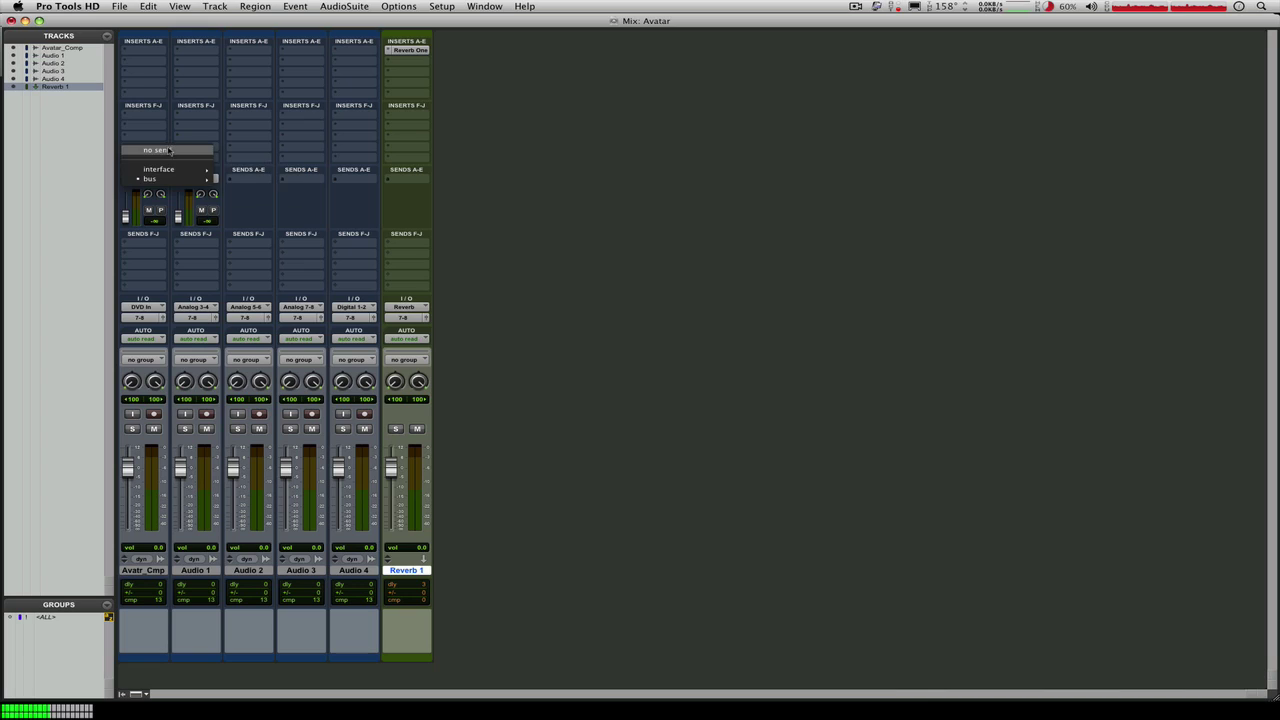
{"action": "left_click", "coordinate": [178, 179]}
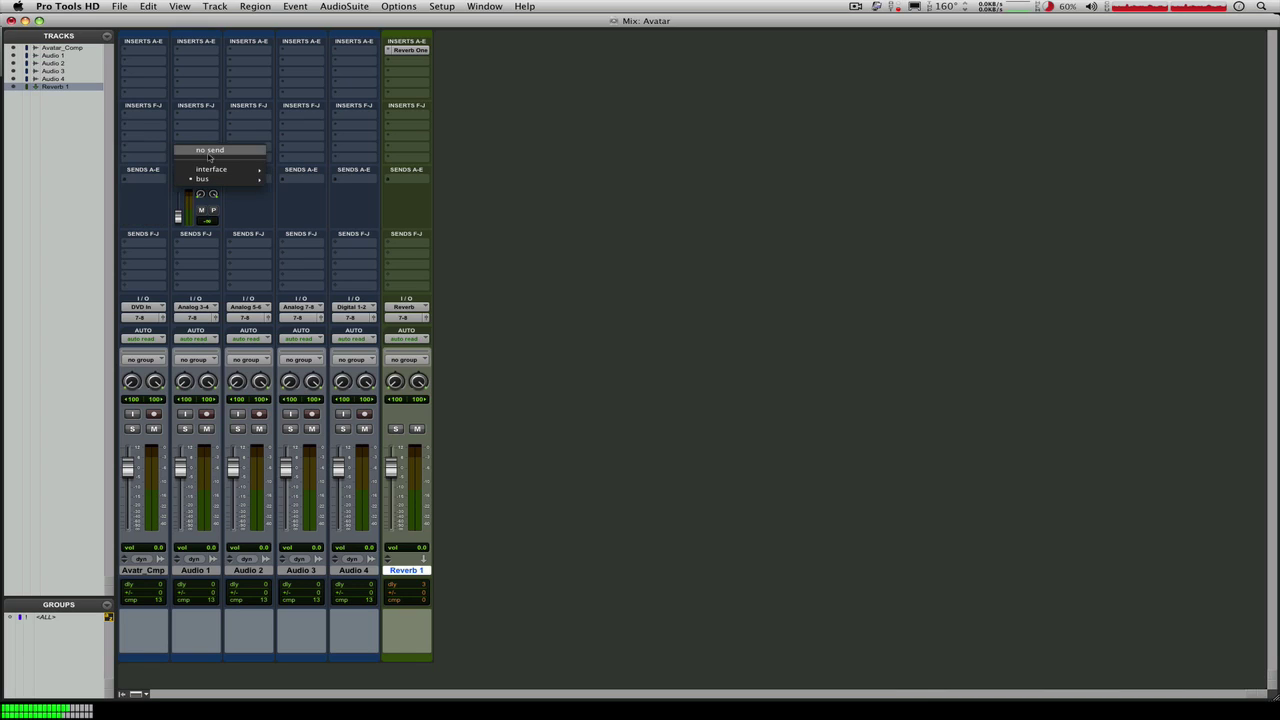
{"action": "left_click", "coordinate": [222, 154]}
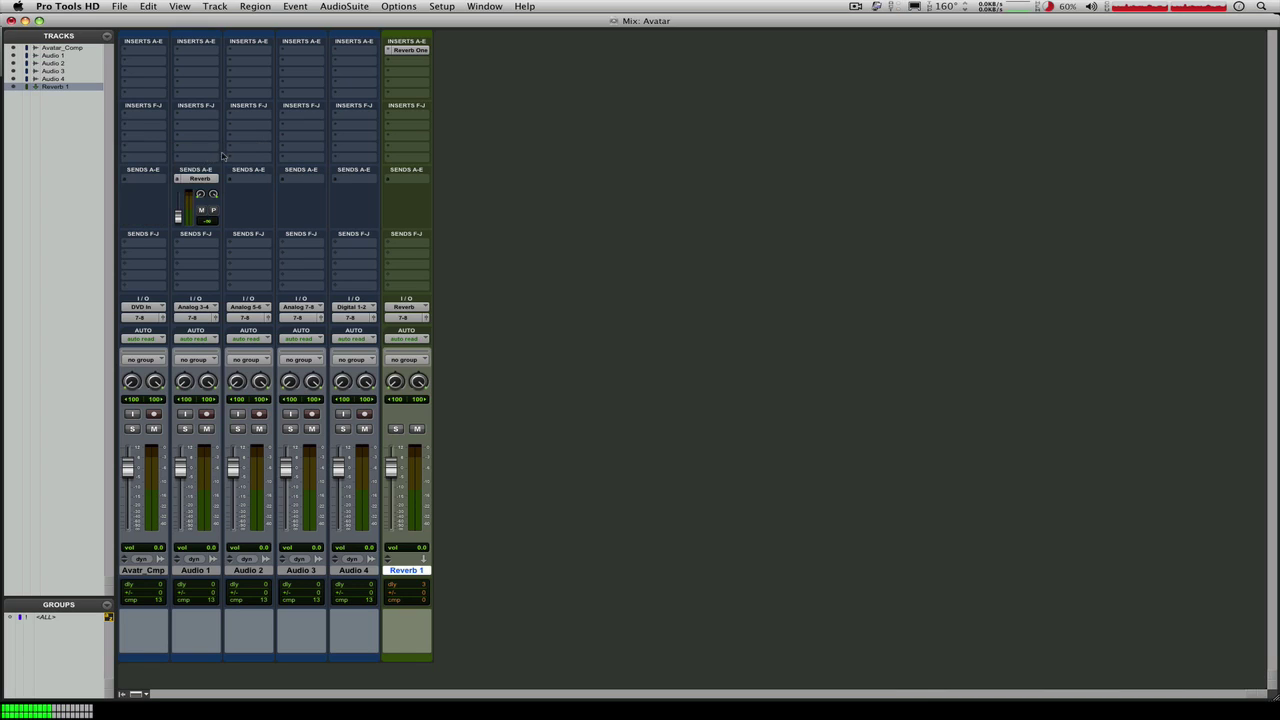
Examine the insert paths in I/O Setup, including the mono sub-paths of Insert 1-2.
{"action": "left_click", "coordinate": [443, 6]}
{"action": "left_click", "coordinate": [487, 79]}
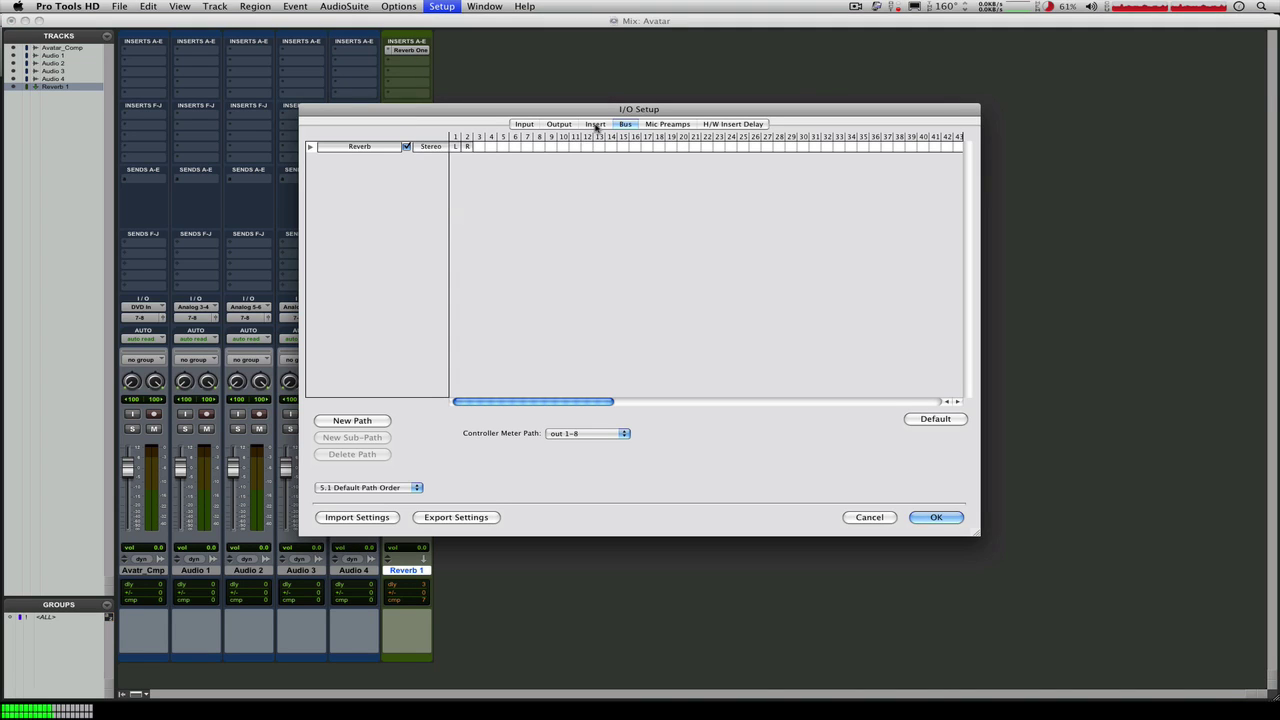
{"action": "left_click", "coordinate": [596, 124]}
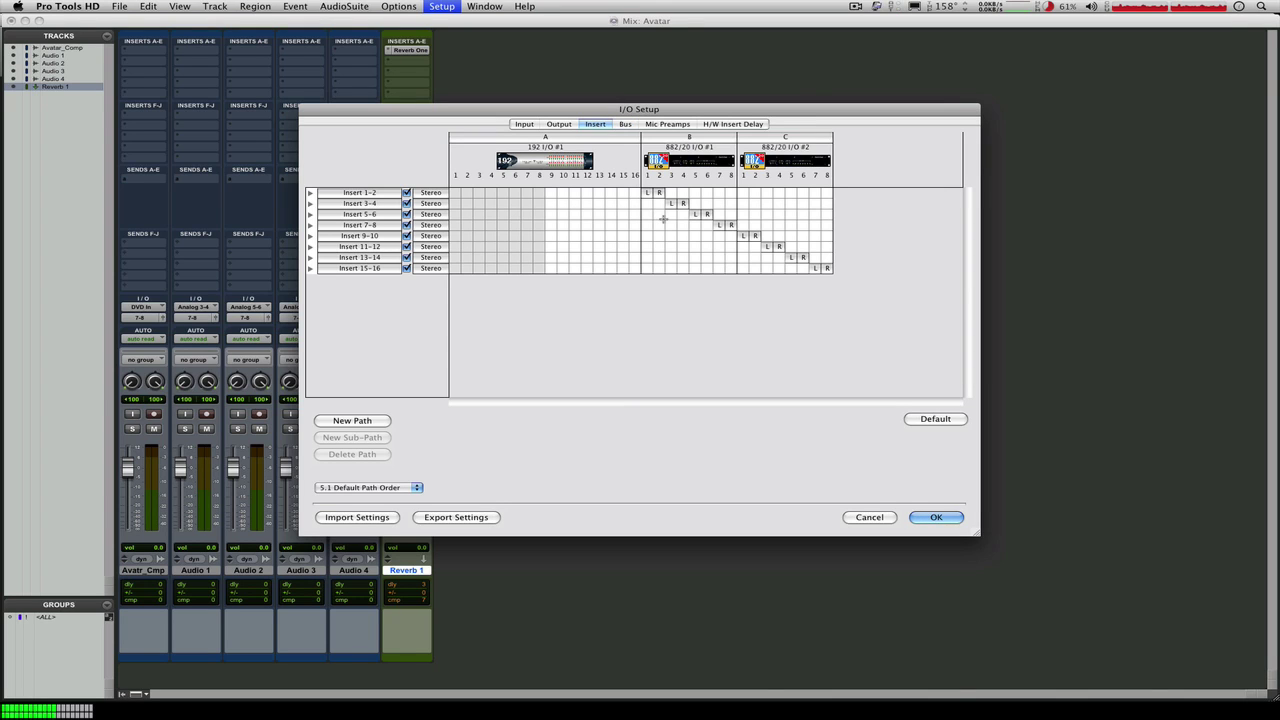
{"action": "left_click", "coordinate": [310, 193]}
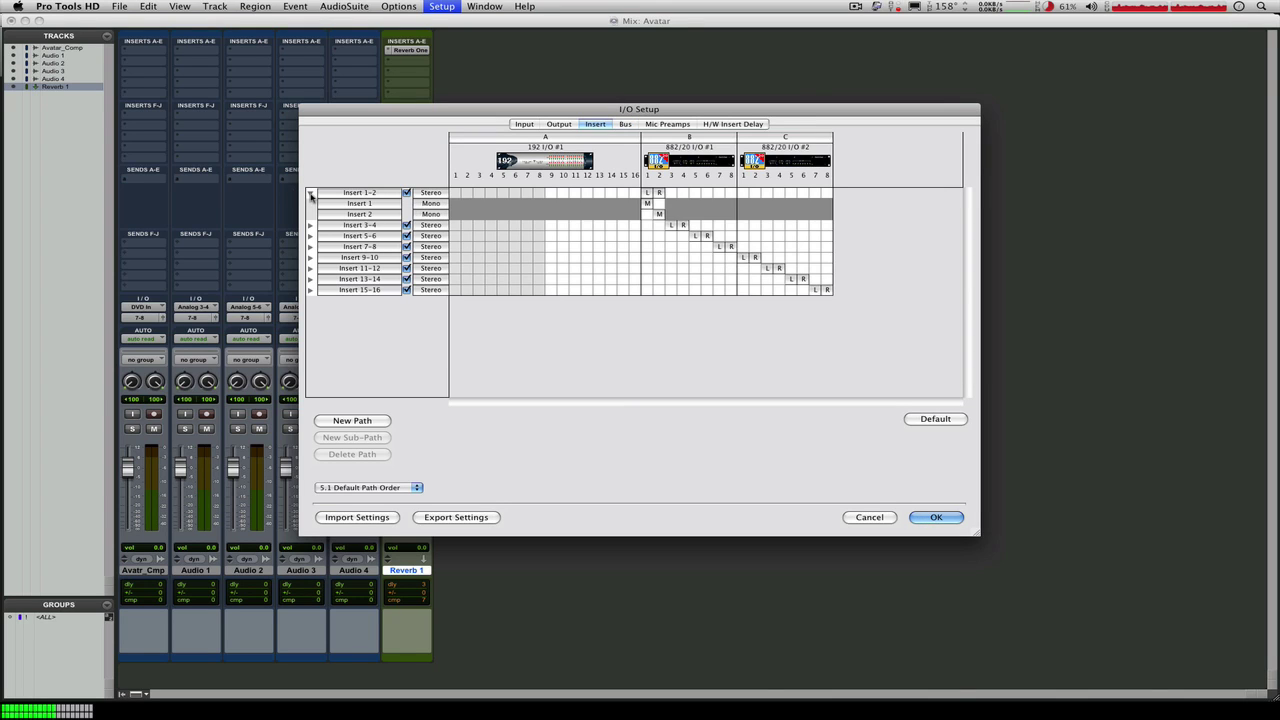
{"action": "left_click", "coordinate": [310, 193]}
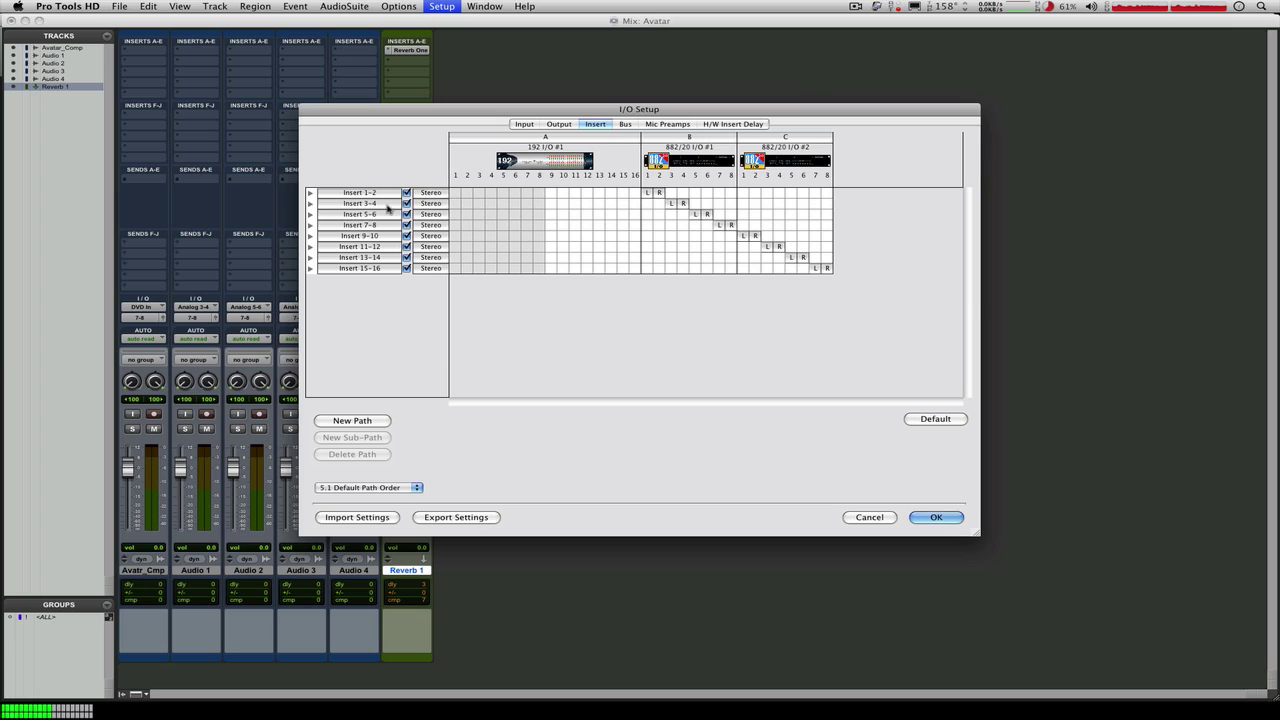
{"action": "left_click", "coordinate": [310, 193]}
{"action": "left_click", "coordinate": [310, 193]}
{"action": "left_click", "coordinate": [938, 517]}
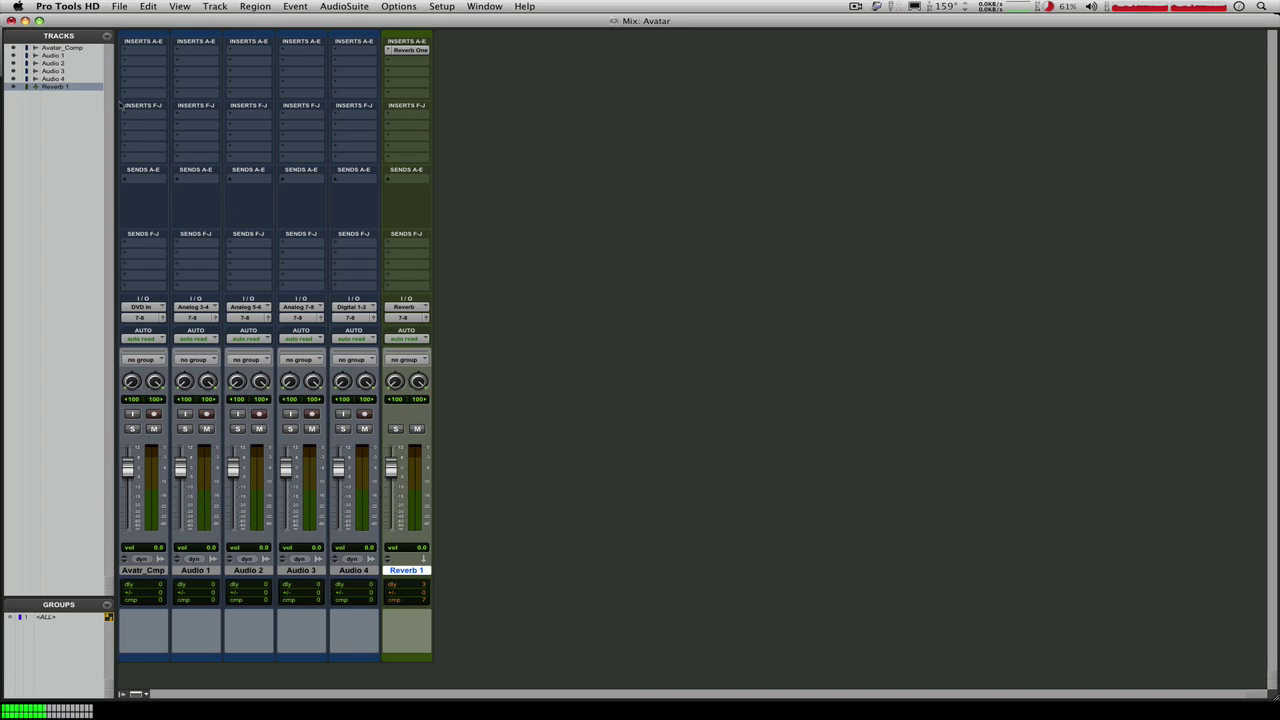
Assign the hardware insert Insert 1-2 (Stereo) to the first insert slot of the Avatar_Comp track and close its window.
{"action": "left_click", "coordinate": [125, 52]}
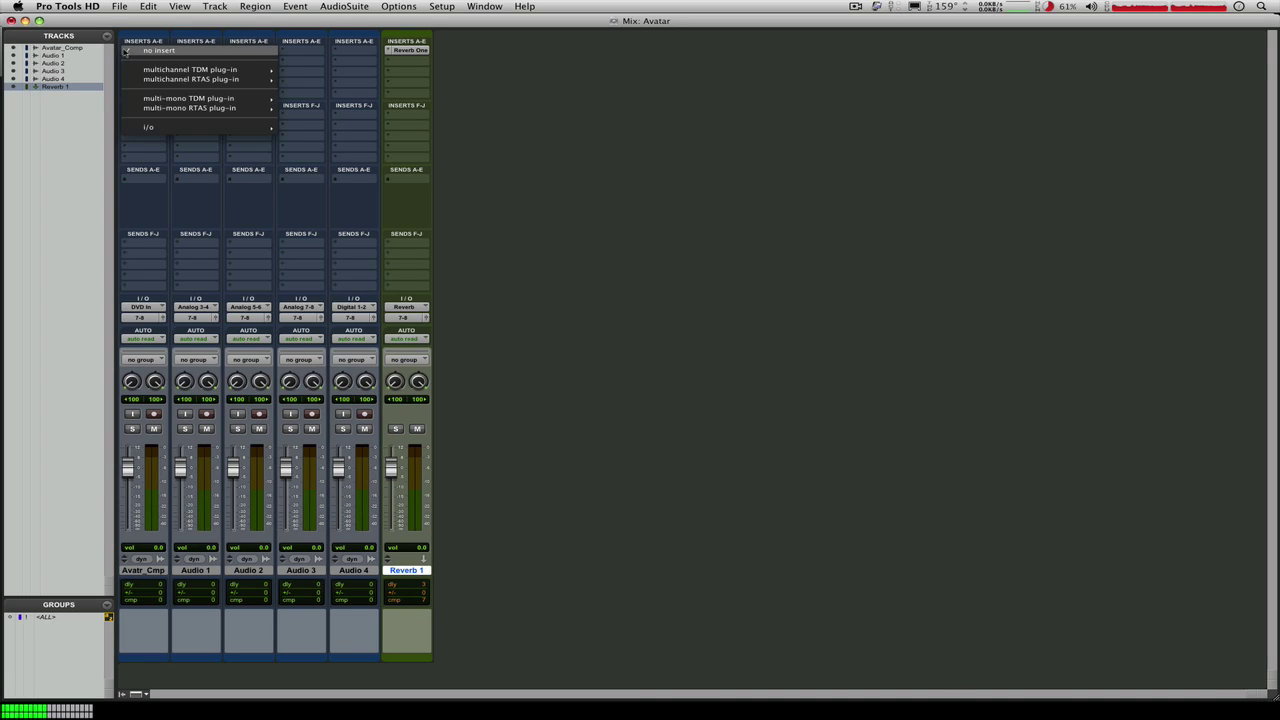
{"action": "mouse_move", "coordinate": [140, 134]}
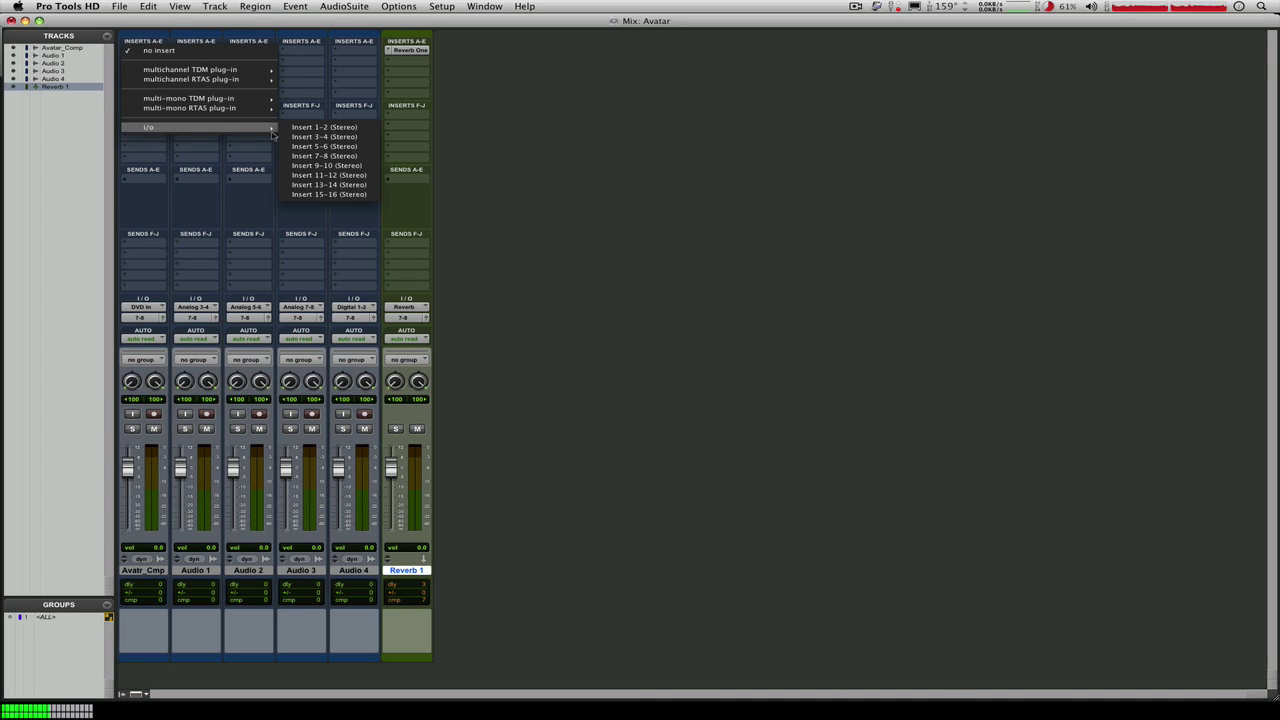
{"action": "left_click", "coordinate": [345, 128]}
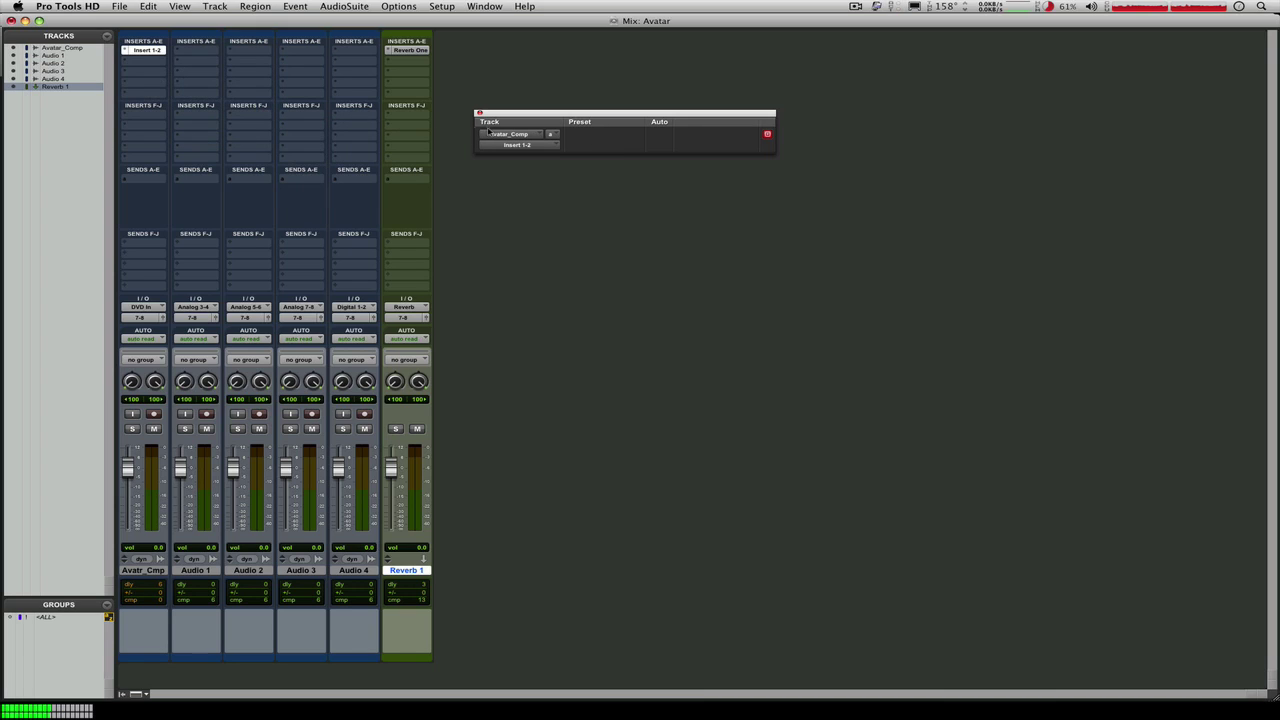
{"action": "left_click", "coordinate": [479, 113]}
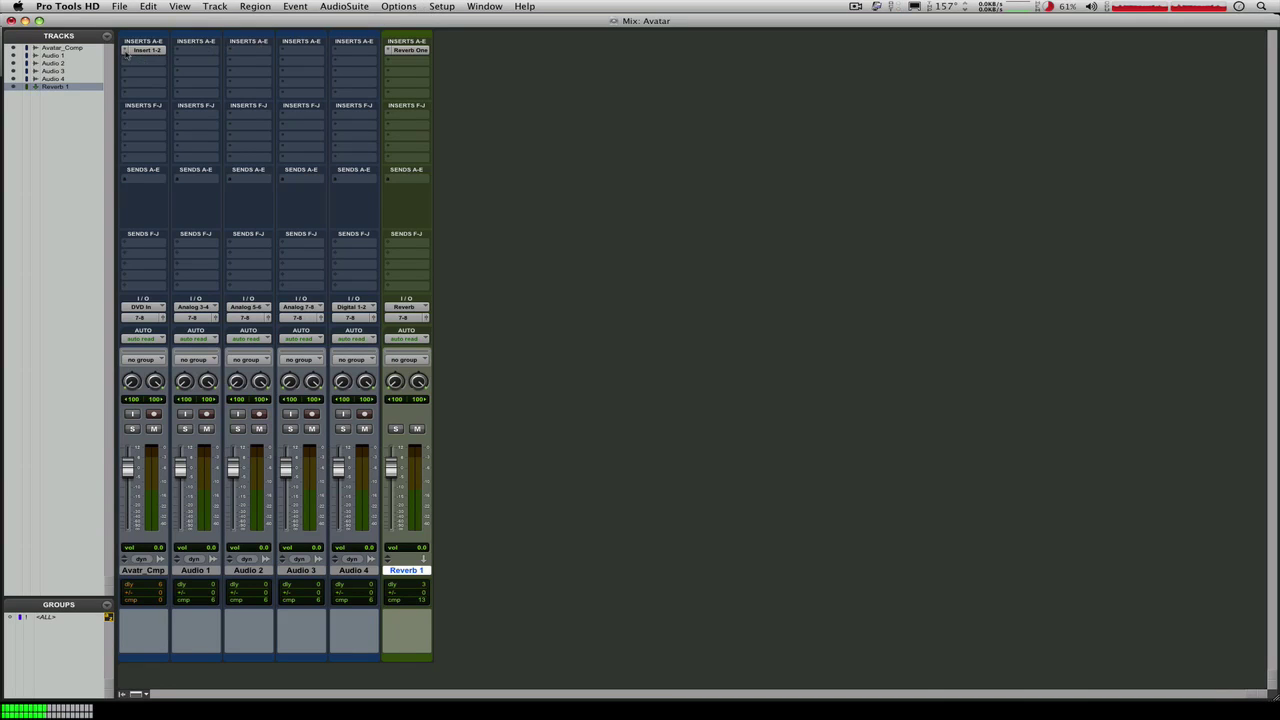
Review the hardware insert choices for Avatar_Comp's first slot and play the track in the Edit window.
{"action": "left_click", "coordinate": [125, 50]}
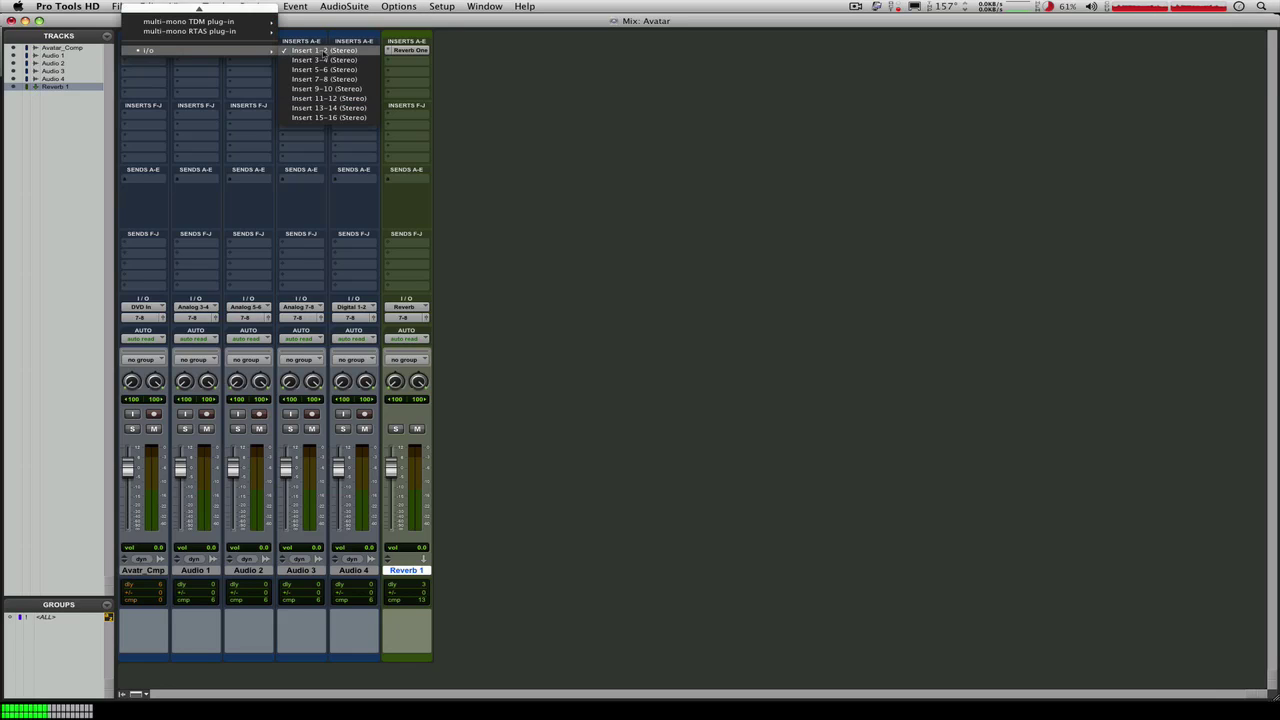
{"action": "left_click", "coordinate": [342, 115]}
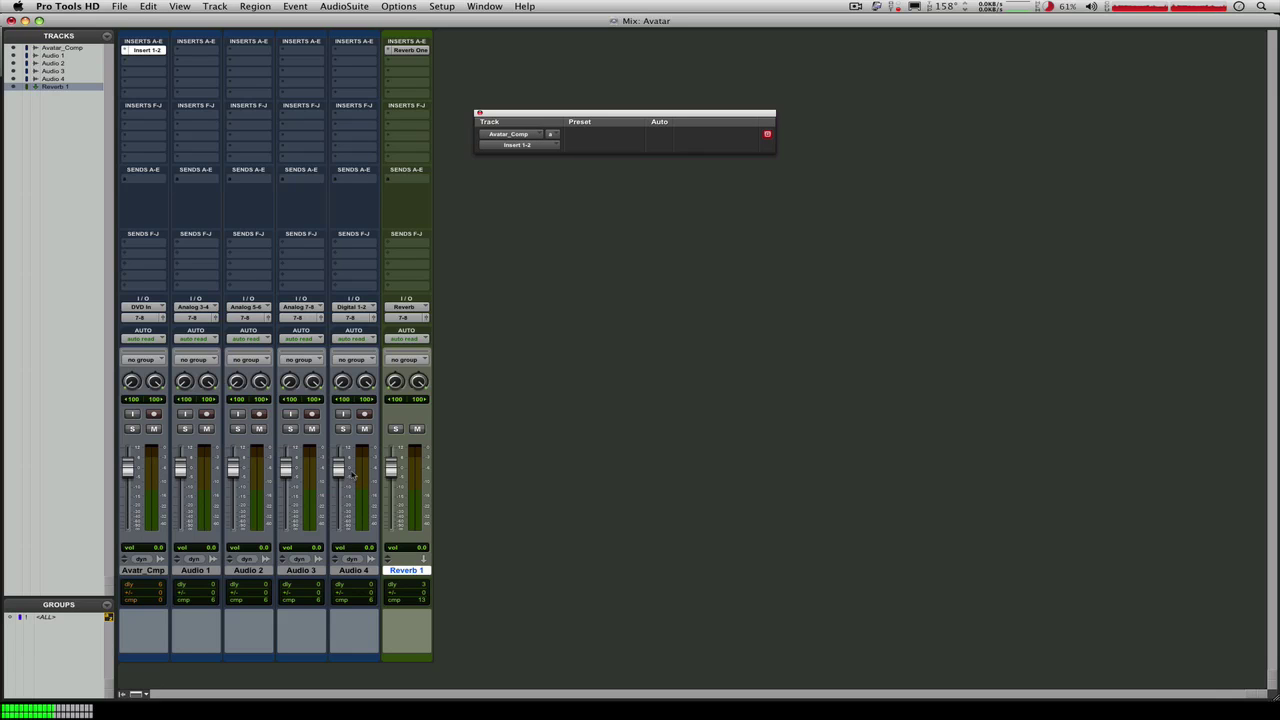
{"action": "key", "text": "super+equal"}
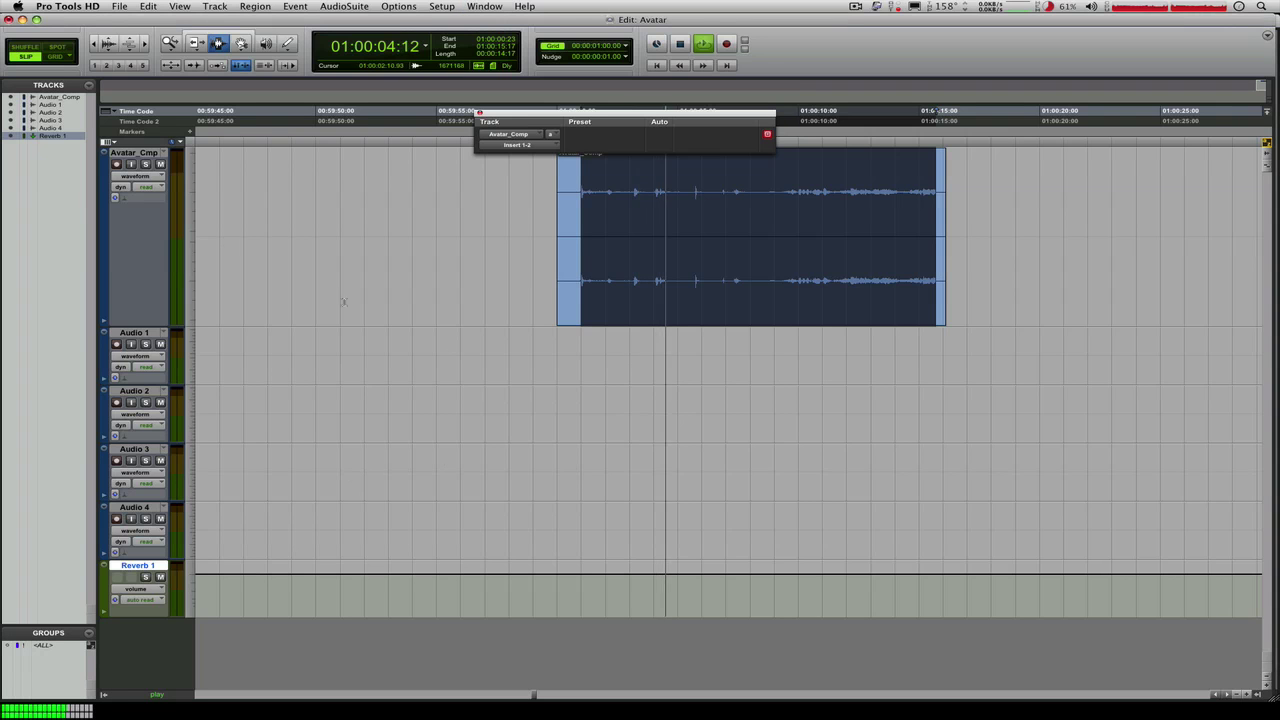
{"action": "key", "text": "super+equal"}
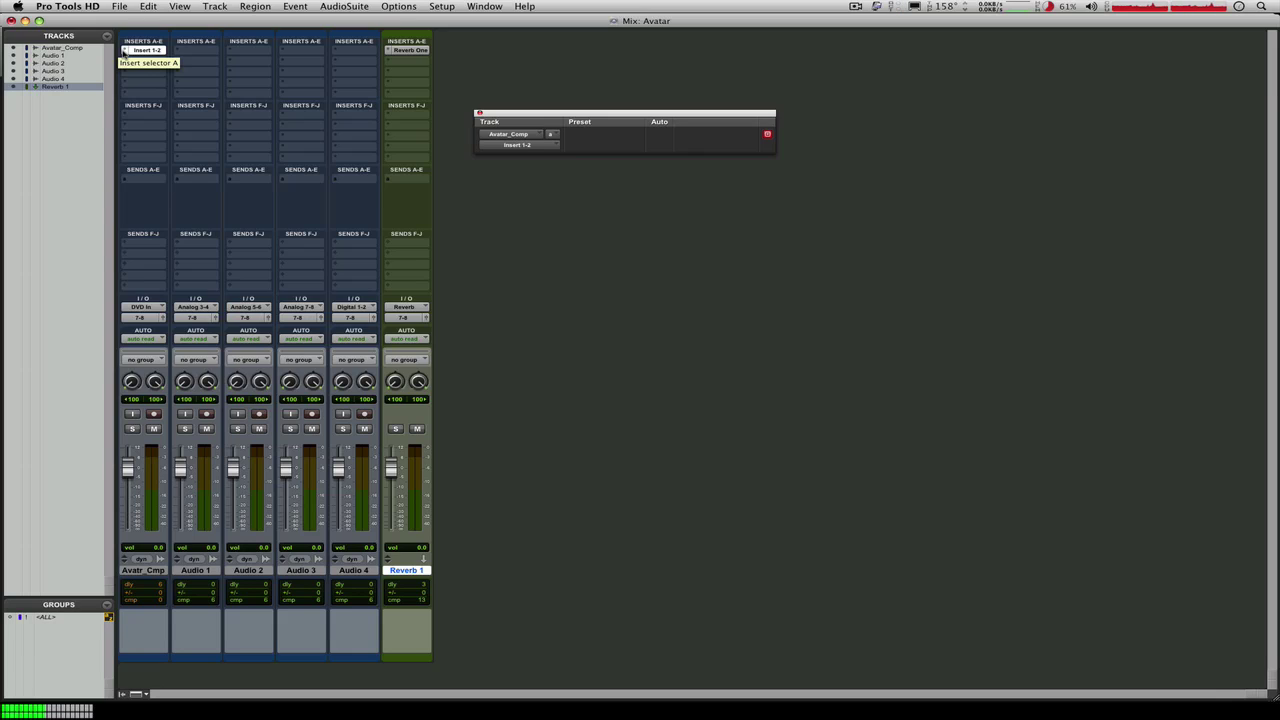
Rename the Insert 1-2 path as Stereo COMPRESSOR in I/O Setup and accept the change.
{"action": "left_click", "coordinate": [441, 6]}
{"action": "left_click", "coordinate": [503, 75]}
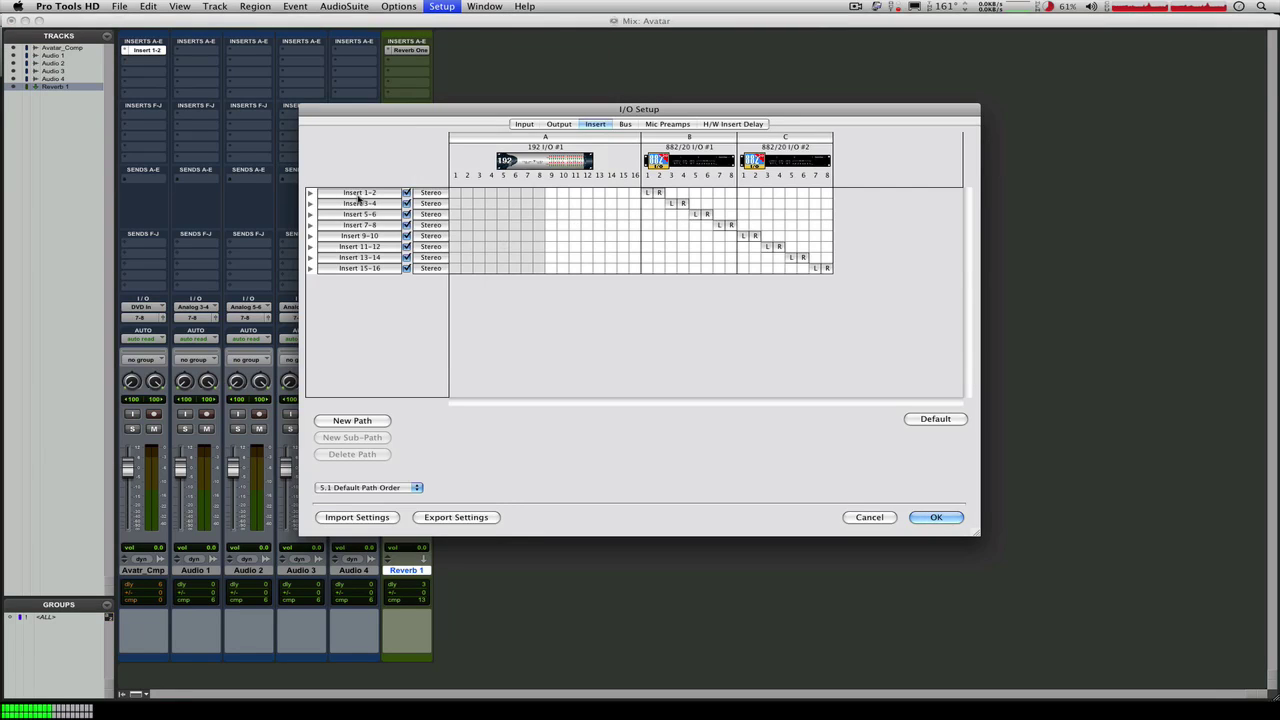
{"action": "left_click", "coordinate": [359, 193]}
{"action": "left_click", "coordinate": [359, 193]}
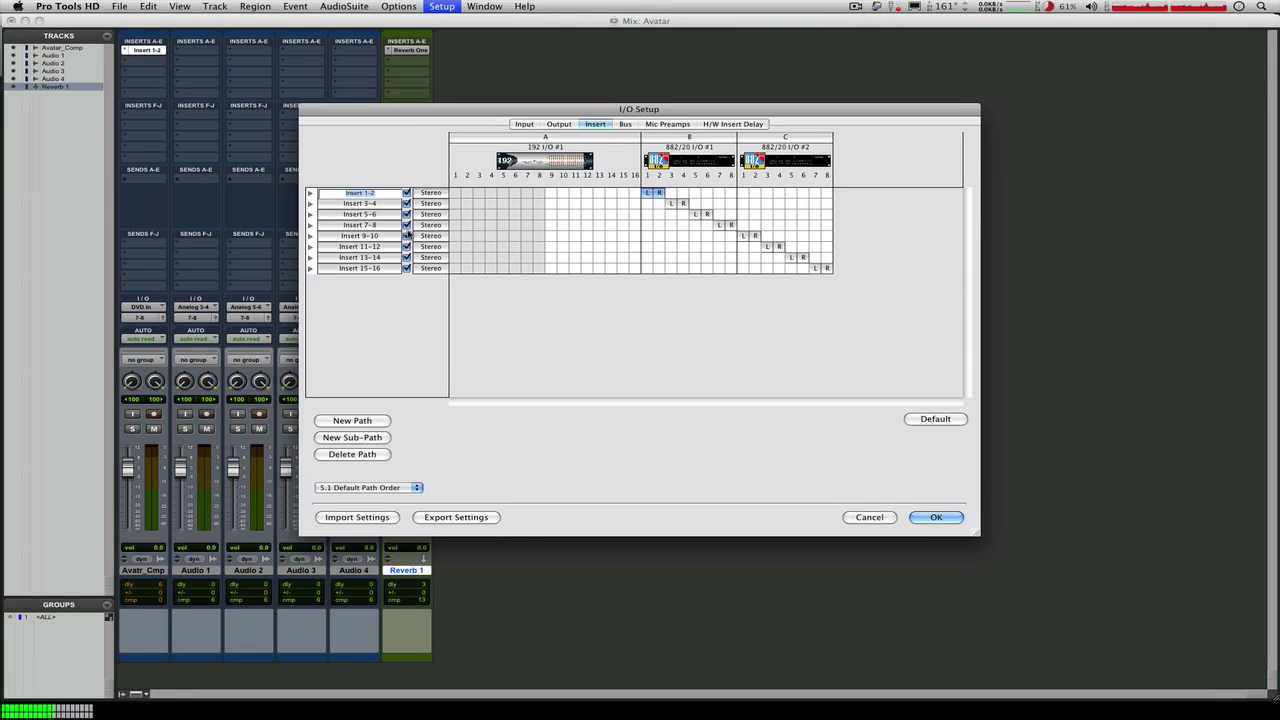
{"action": "type", "text": "Stereo COMPRESSOR"}
{"action": "key", "text": "Return"}
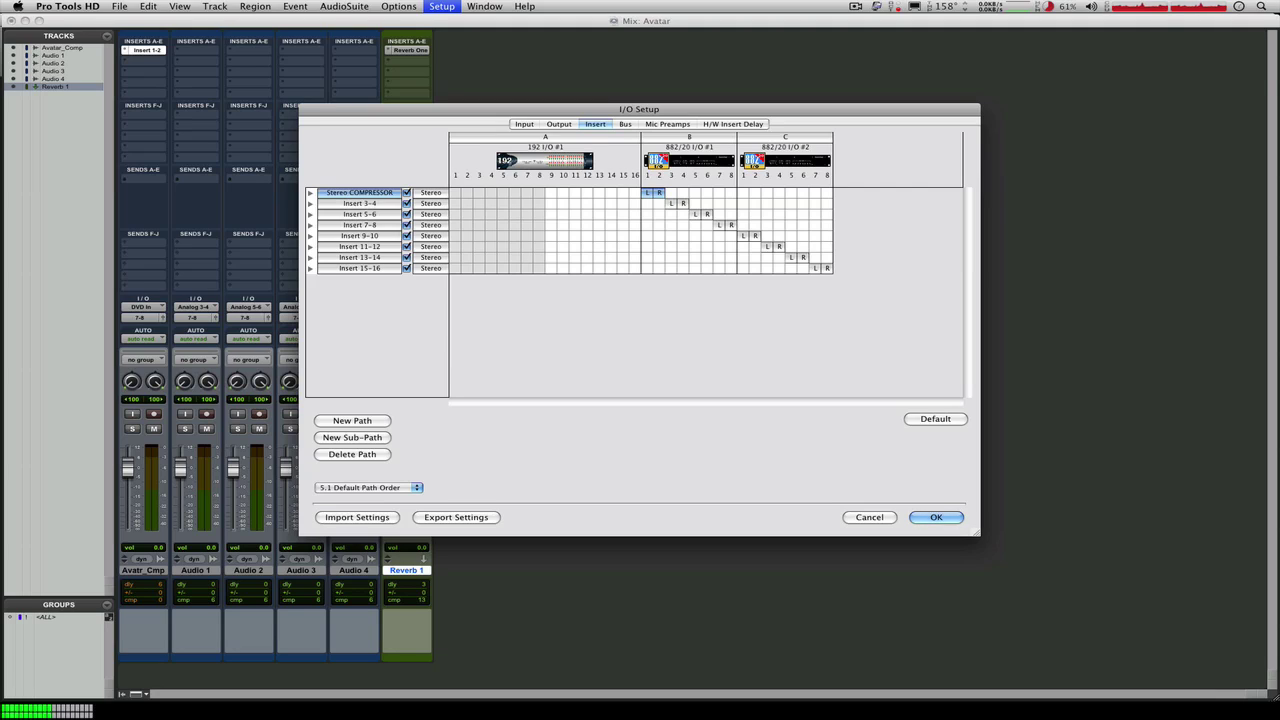
{"action": "left_click", "coordinate": [938, 517]}
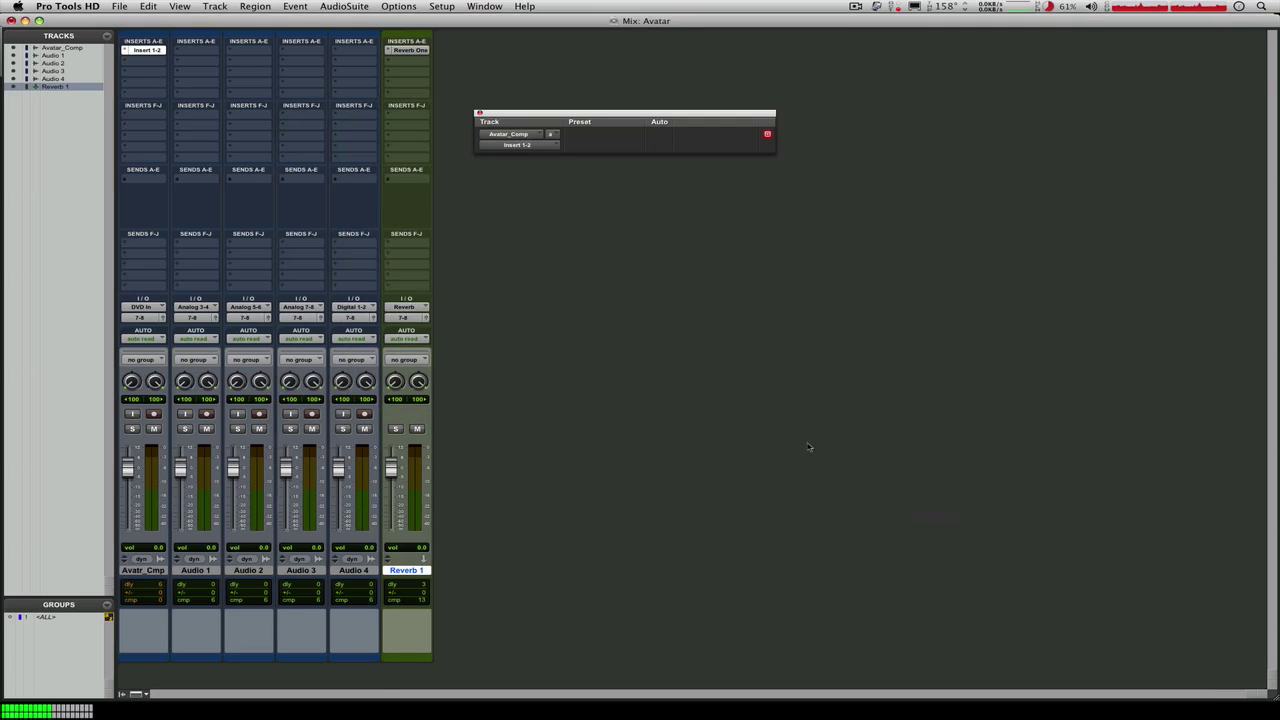
Check the renamed path among the hardware insert choices of Avatar_Comp's first slot and close the insert window.
{"action": "left_click", "coordinate": [128, 51]}
{"action": "mouse_move", "coordinate": [268, 50]}
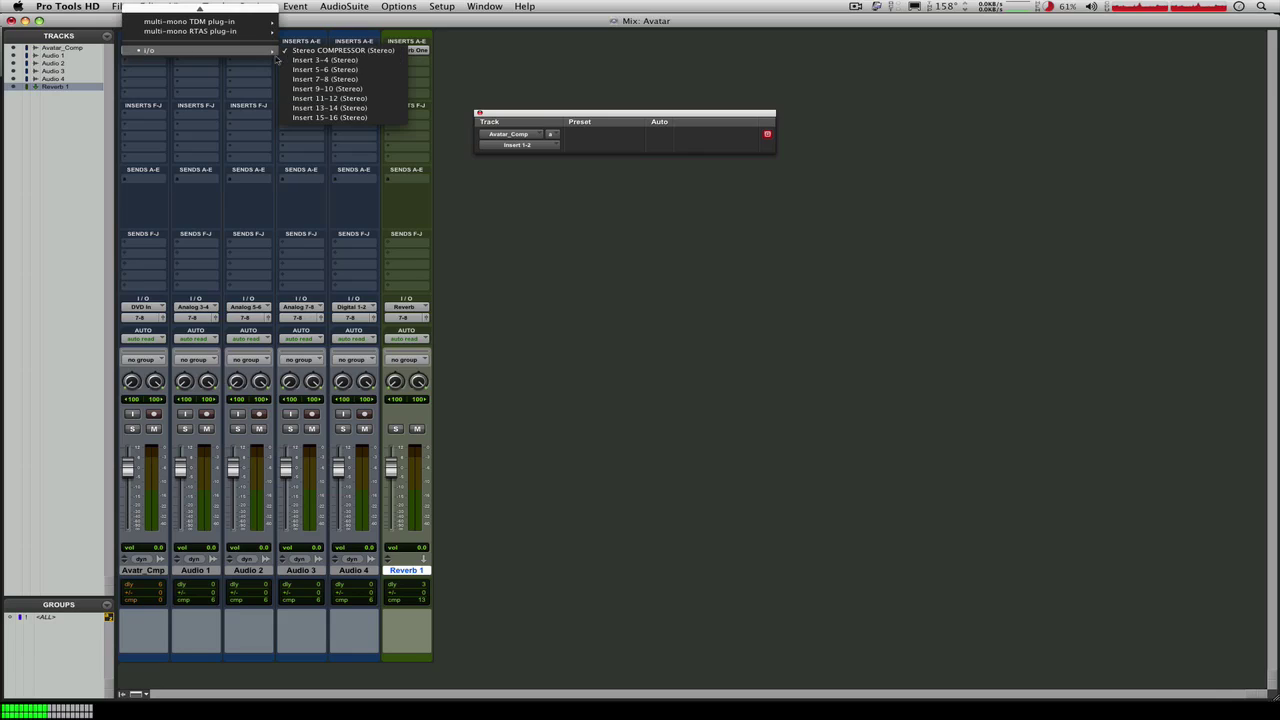
{"action": "left_click", "coordinate": [576, 231]}
{"action": "left_click", "coordinate": [480, 113]}
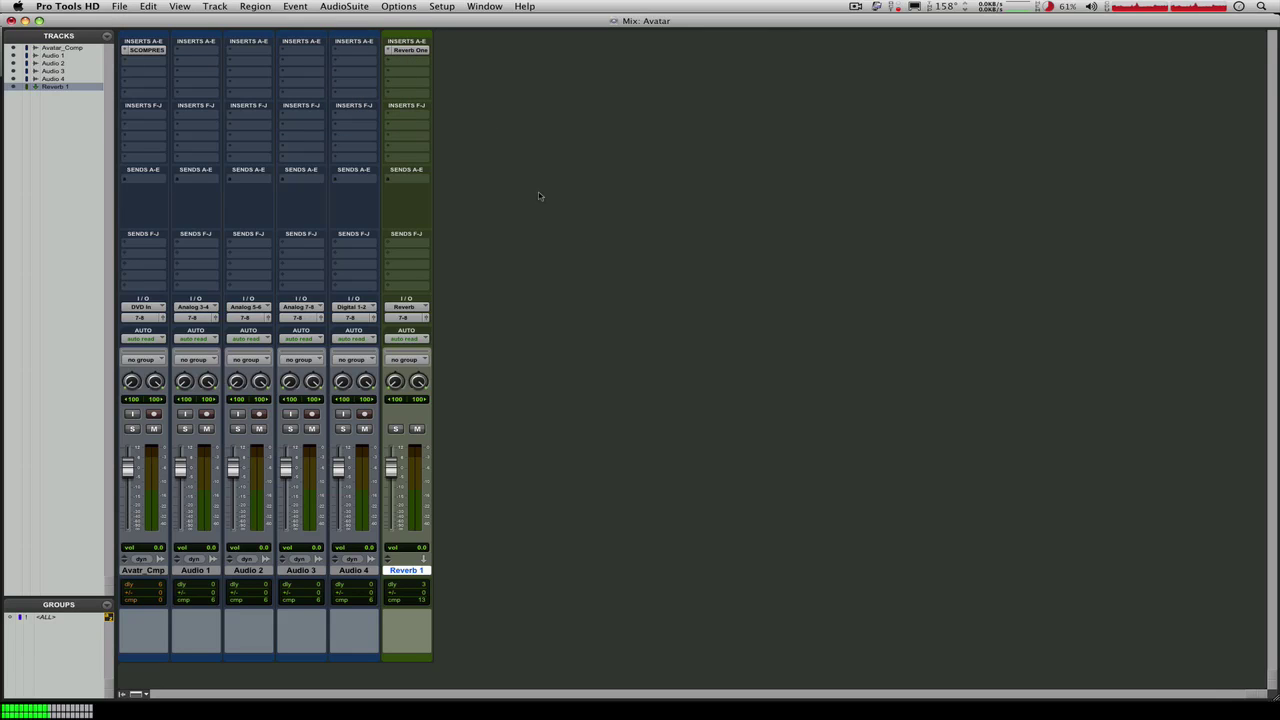
Select the Avatar_Comp audio from about 01:00:09:16 to 01:00:11:12 in the Edit window.
{"action": "key", "text": "super+equal"}
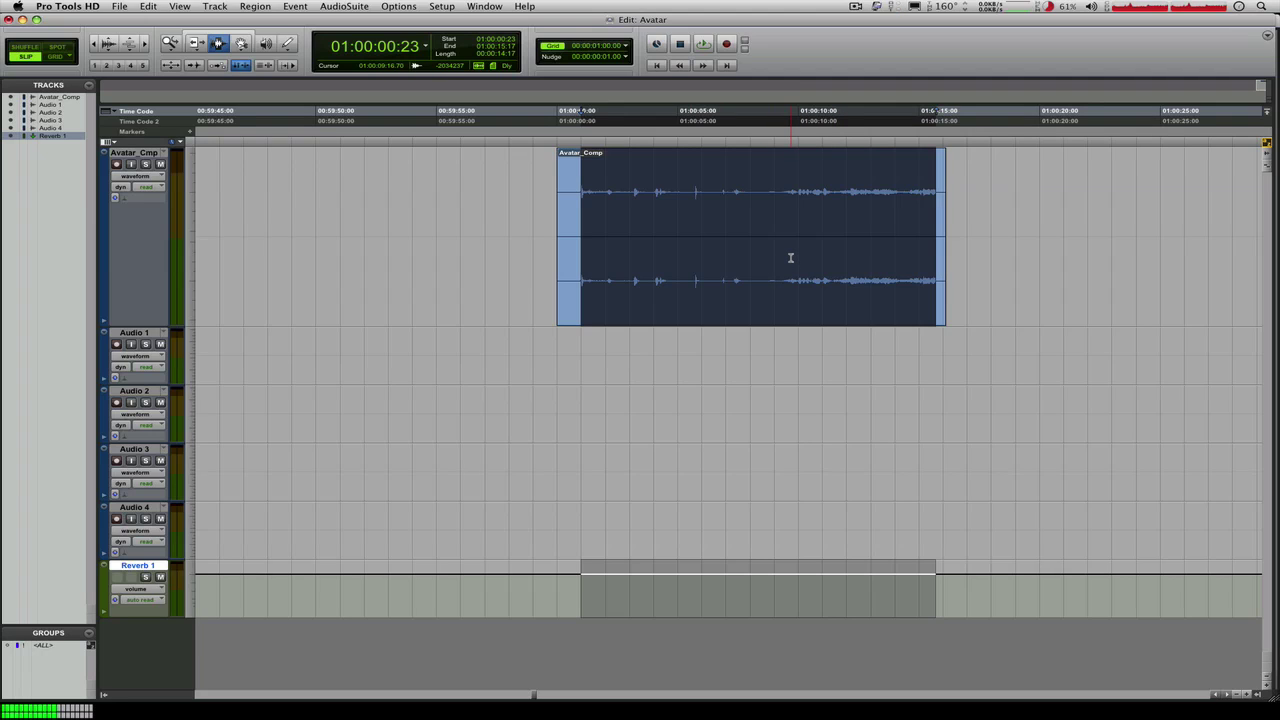
{"action": "left_click_drag", "start_coordinate": [790, 258], "coordinate": [834, 258]}
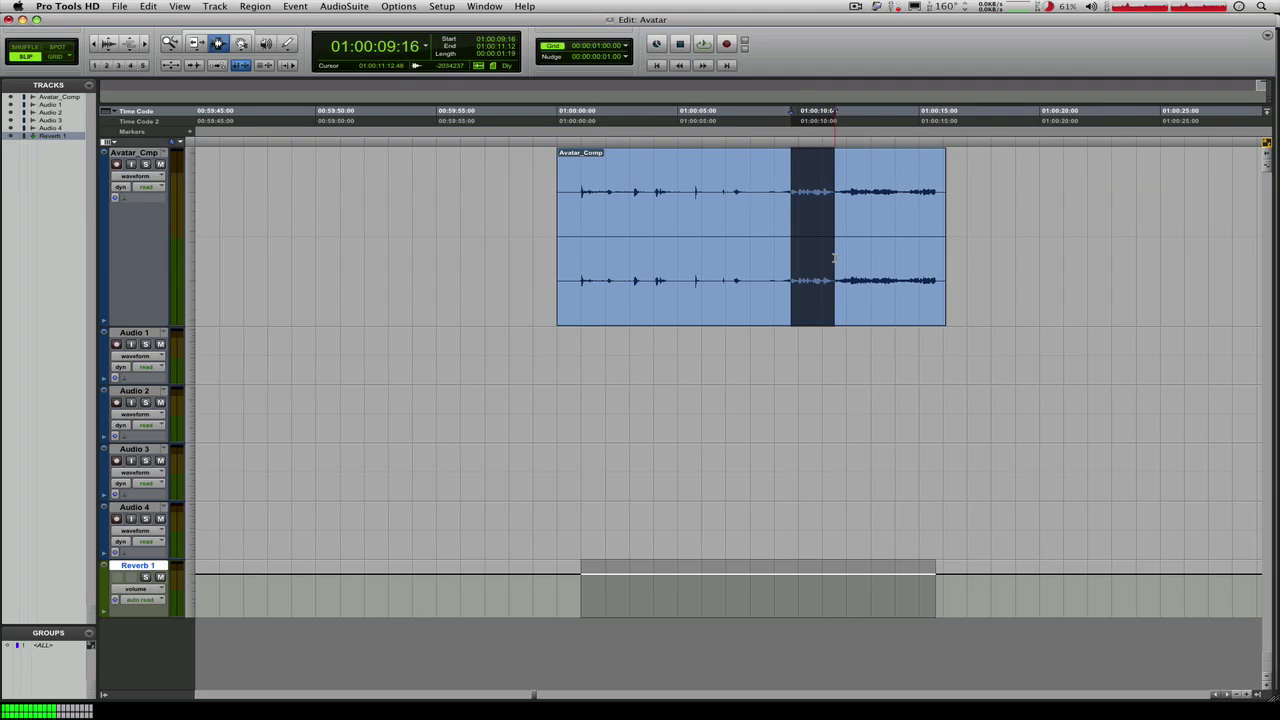